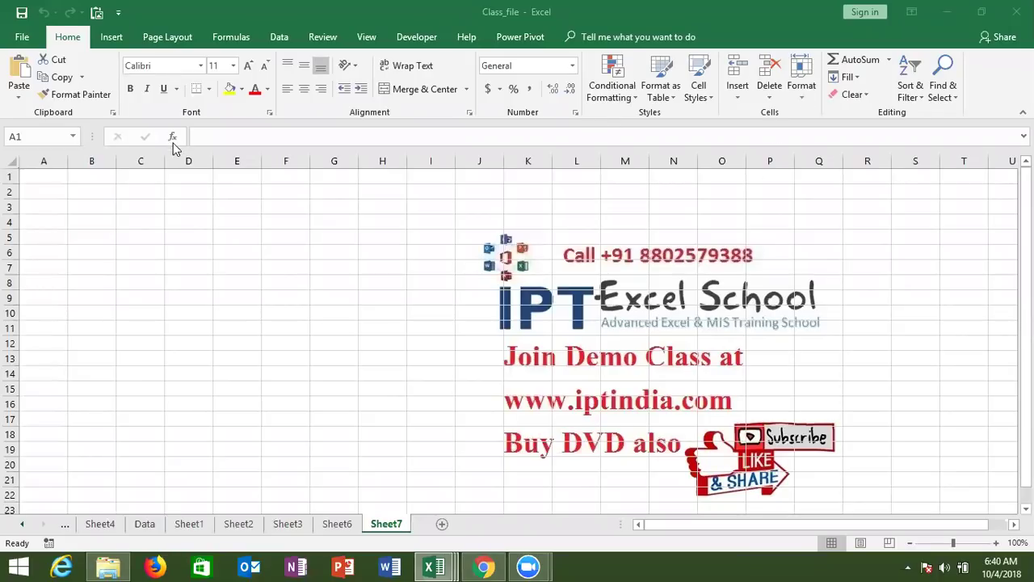
- Type a sample name in B3 and show it in uppercase with =UPPER(B3) in C3
click(95, 207)
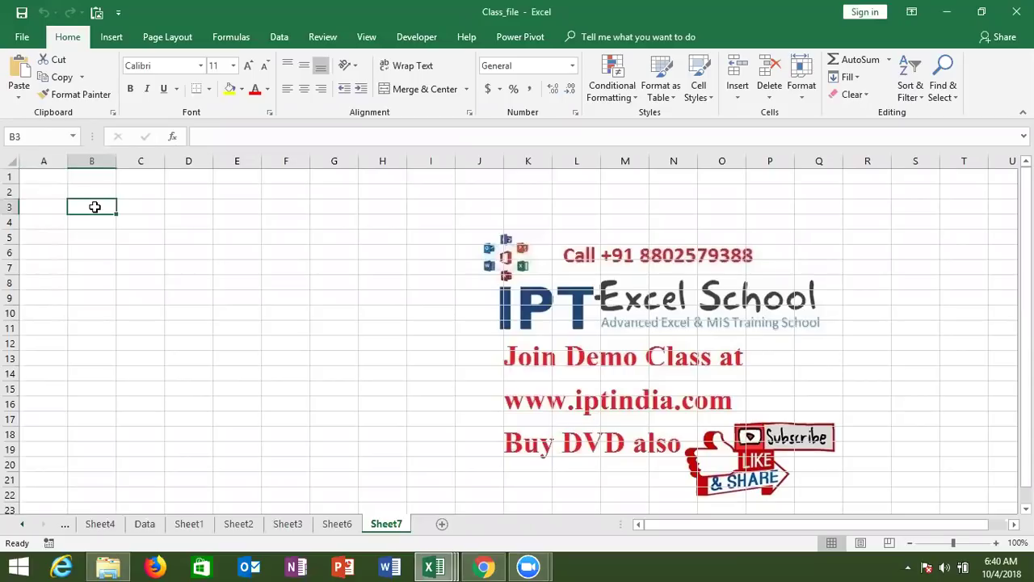
text(sujeet)
key(Tab)
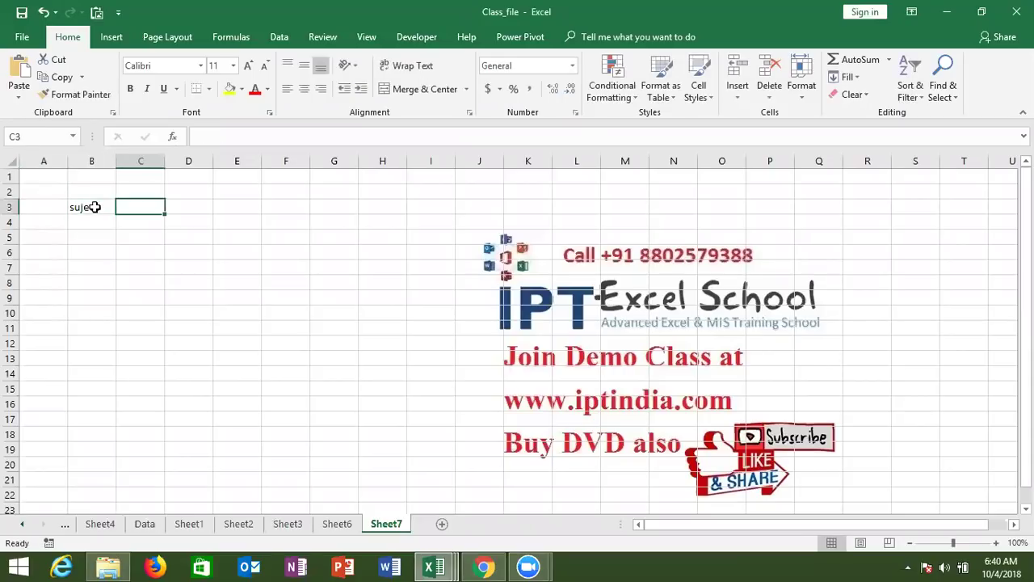
text(=)
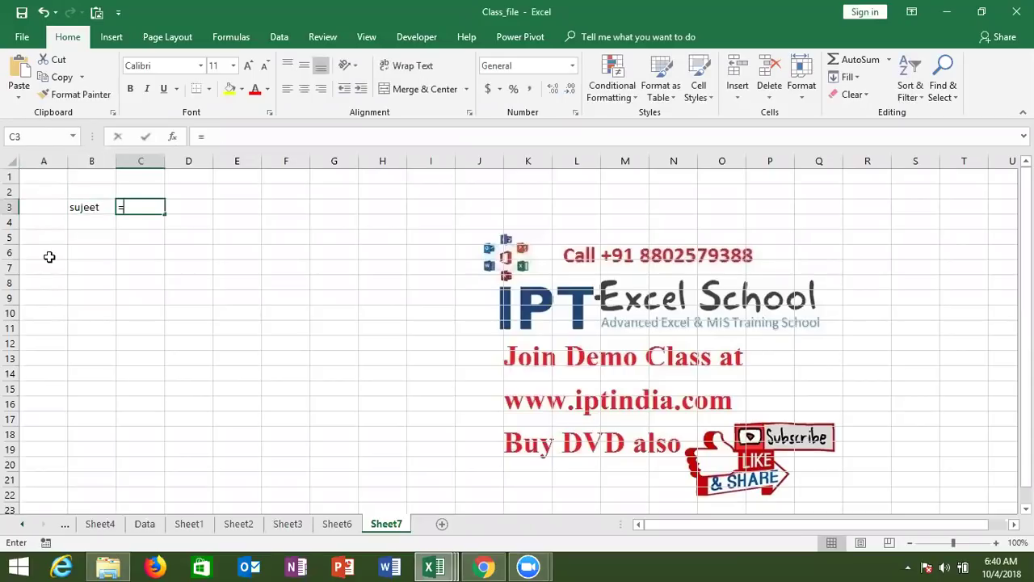
text(up)
key(Tab)
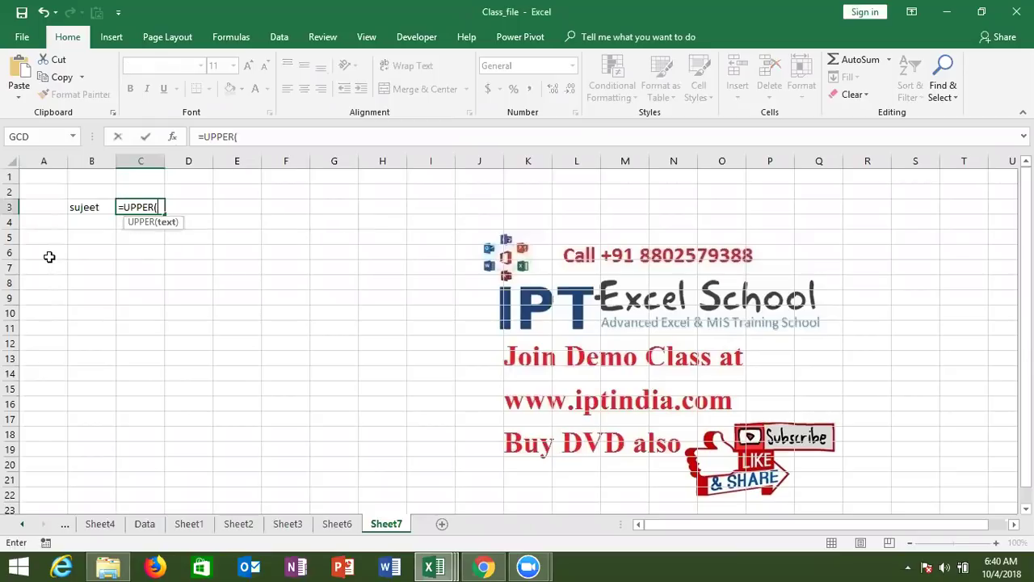
text(b3)
key(Return)
key(Up)
key(Right)
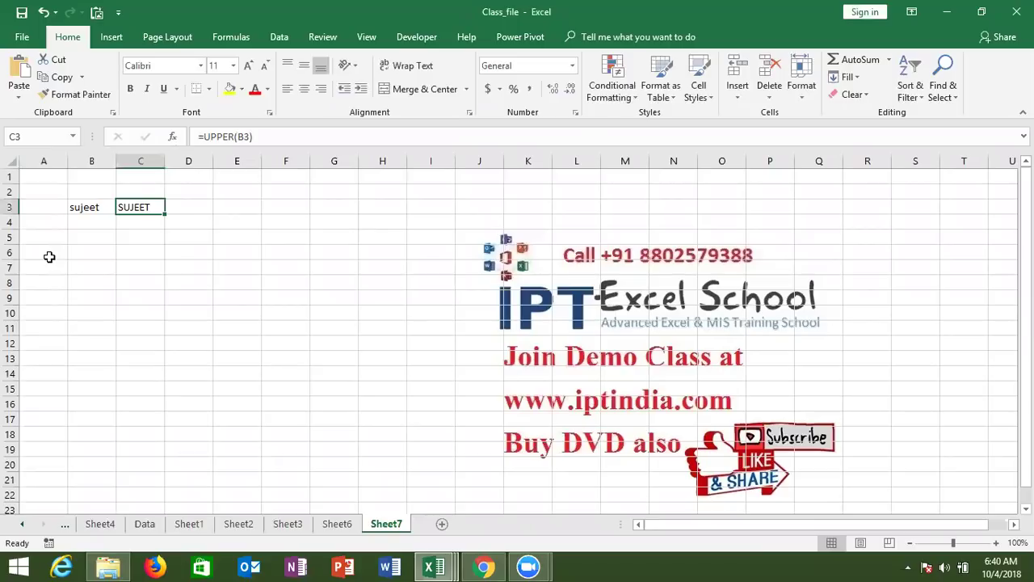
- Add =LOWER(C3) in D3 and =PROPER(D3) in E3
key(Right)
text(=lo)
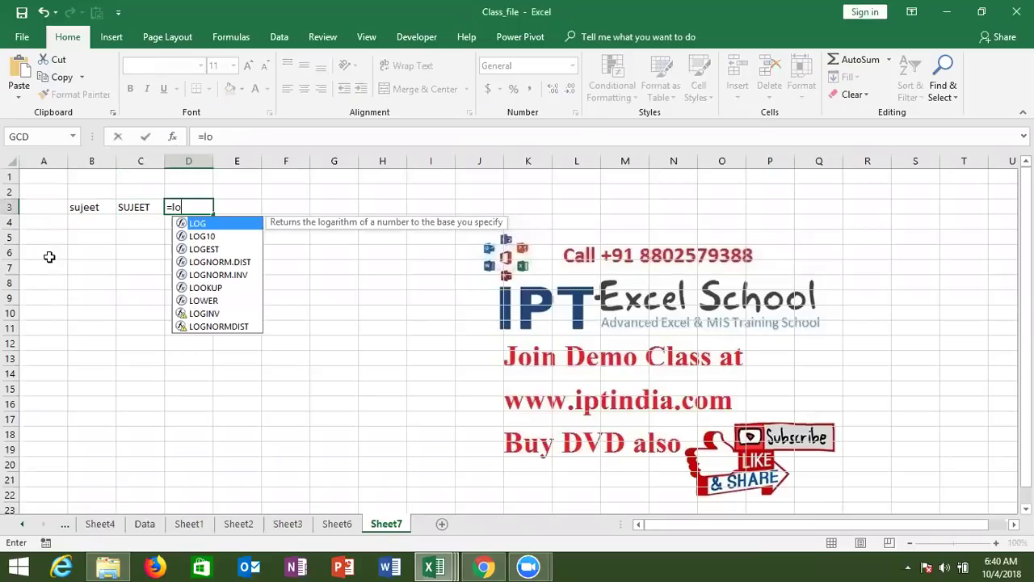
text(w)
key(Tab)
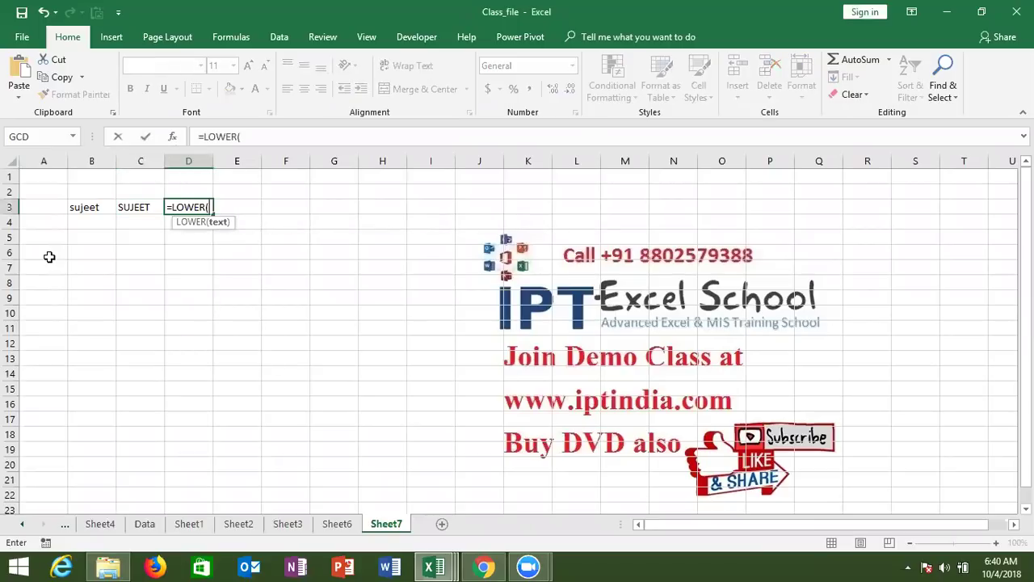
key(Left)
key(ctrl+Return)
key(Right)
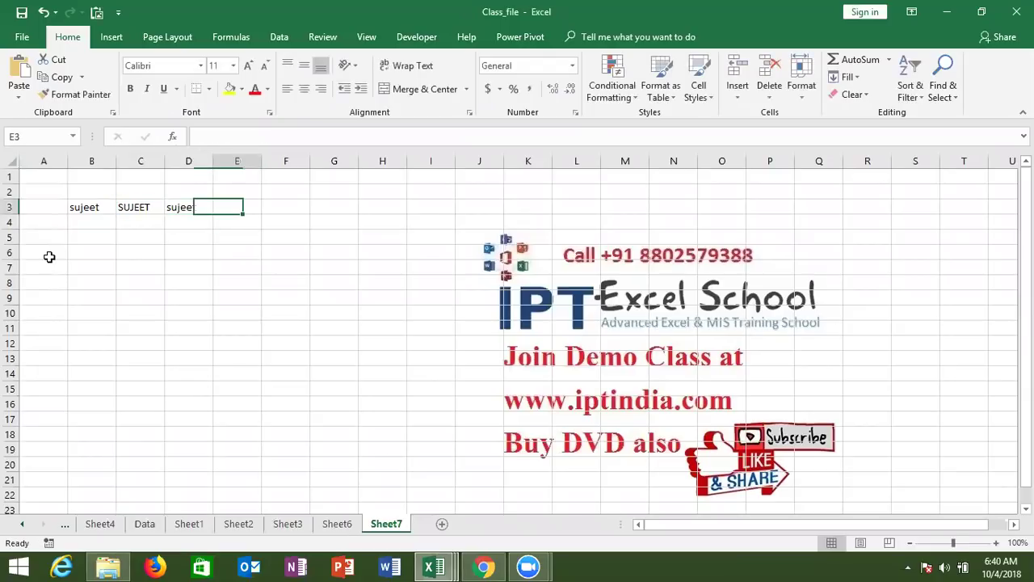
text(=pro)
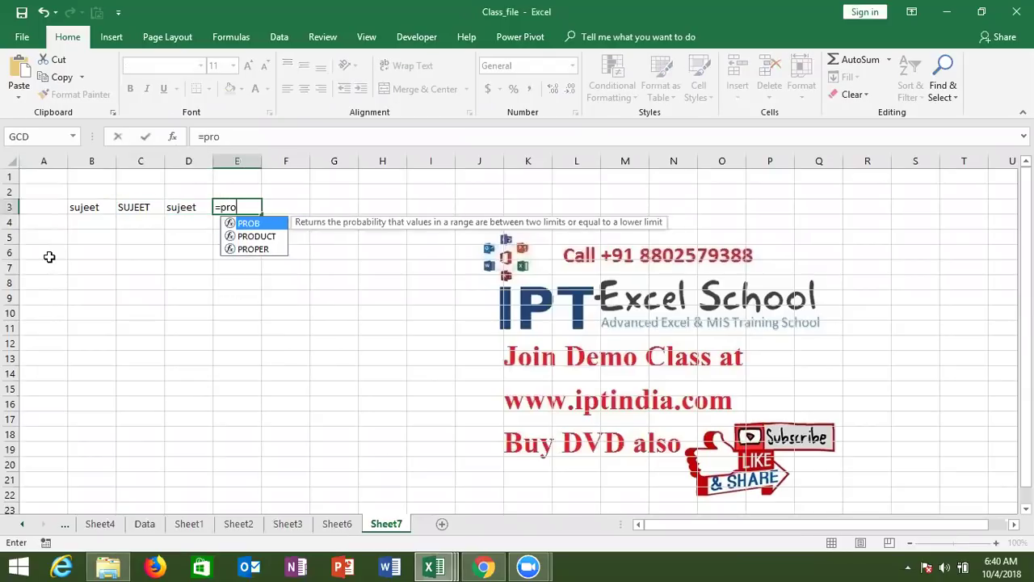
key(Down)
key(Down)
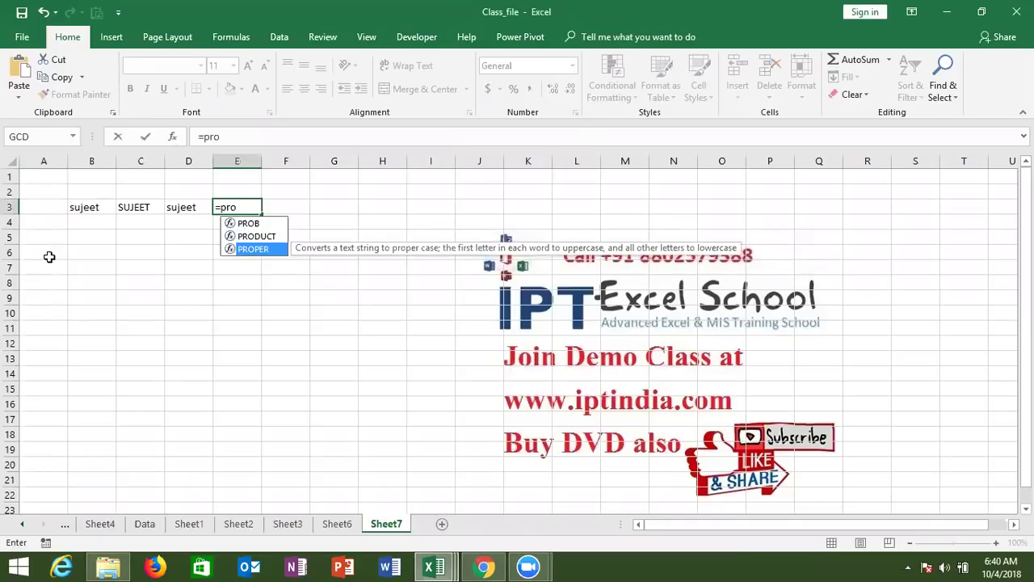
key(Tab)
key(Left)
key(ctrl+Return)
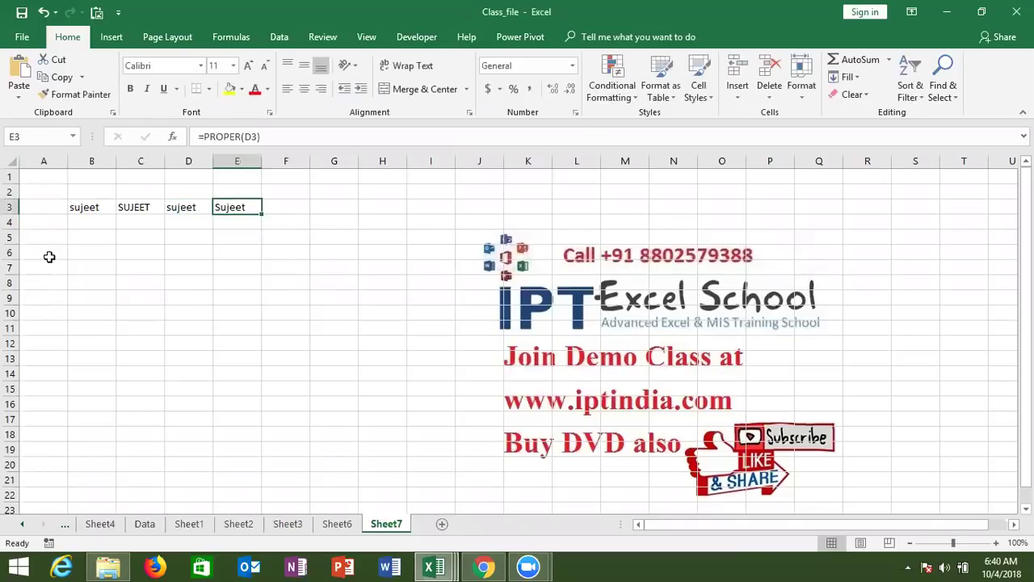
- Review the formulas in C3:E3, then move down to B5
key(Left)
key(Left)
key(Right)
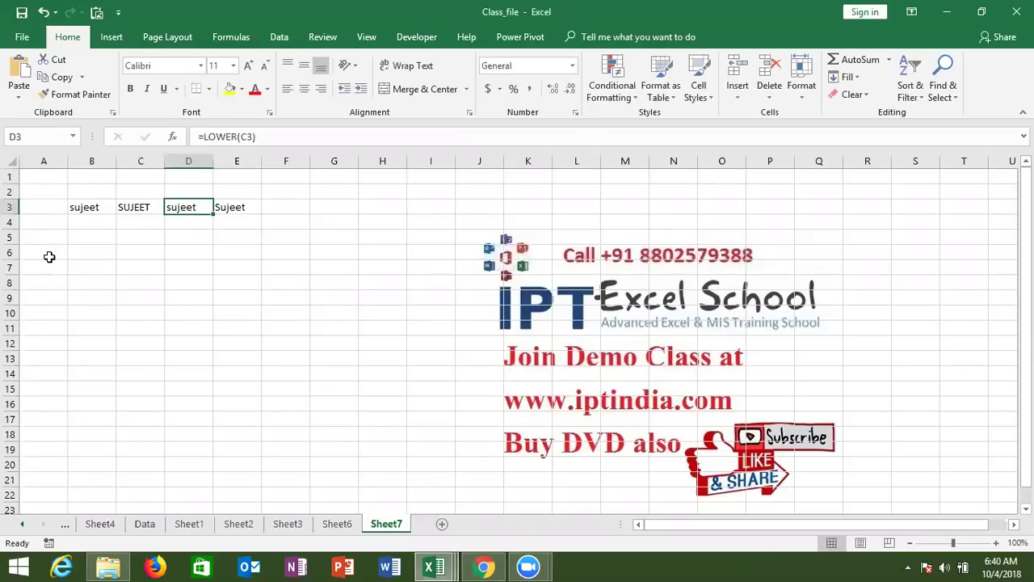
key(Right)
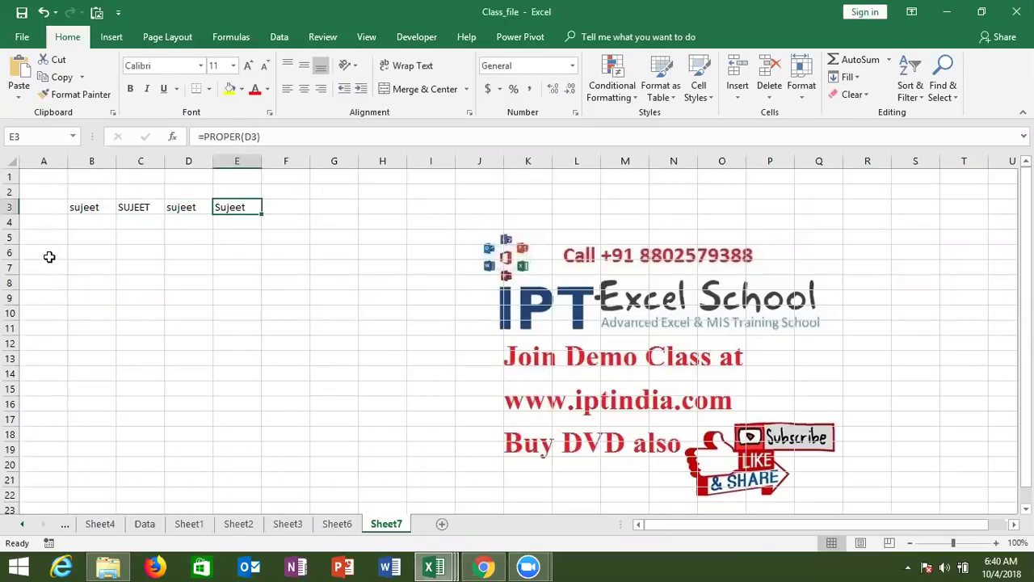
key(Left)
key(Left)
key(Down)
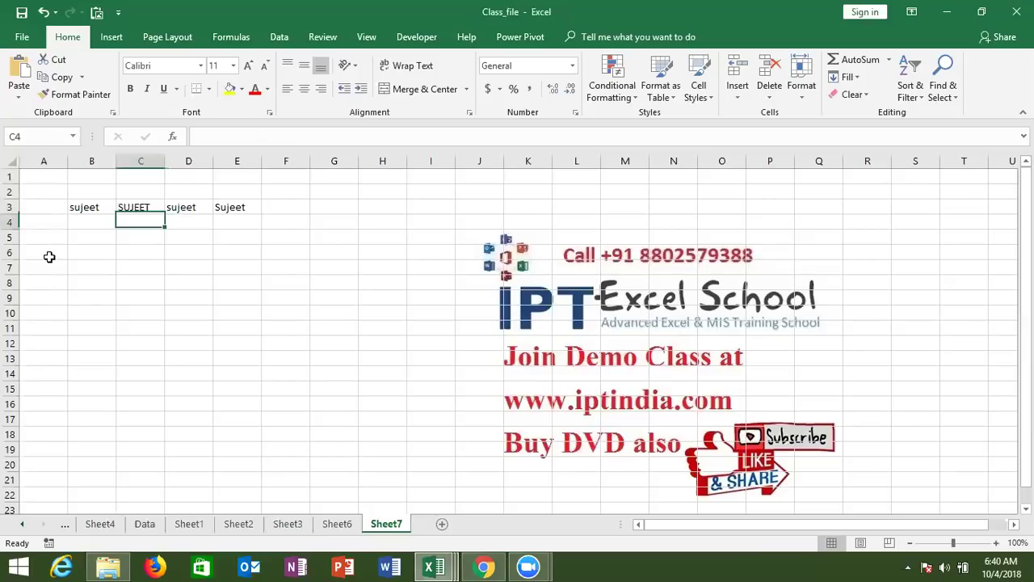
key(Down)
key(Left)
- Enter 1254 in B5 and =DOLLAR(B5) in C5, giving $1,254.00
text(1)
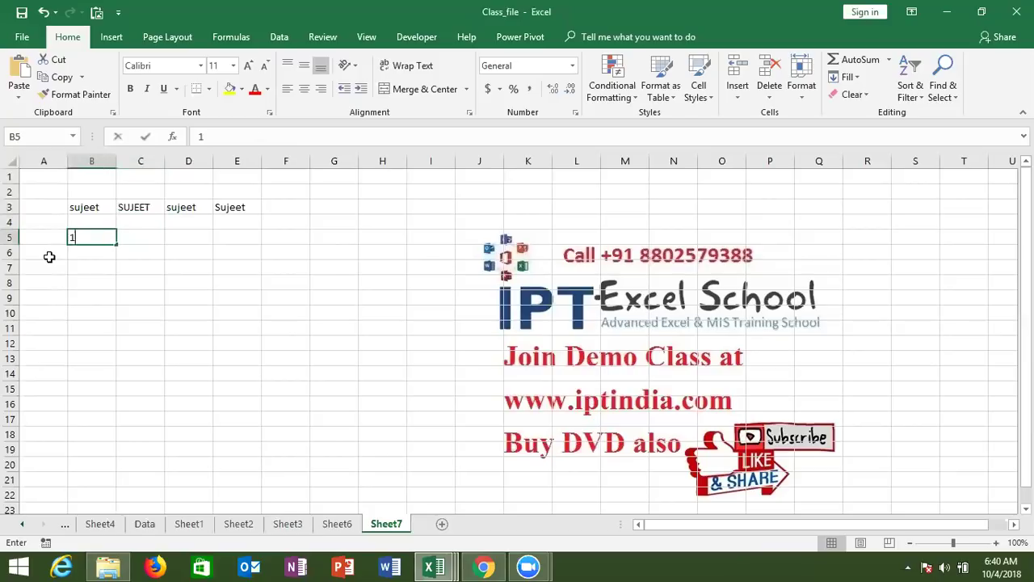
text(254)
key(Tab)
text(=do)
key(Tab)
key(Left)
key(Return)
key(Up)
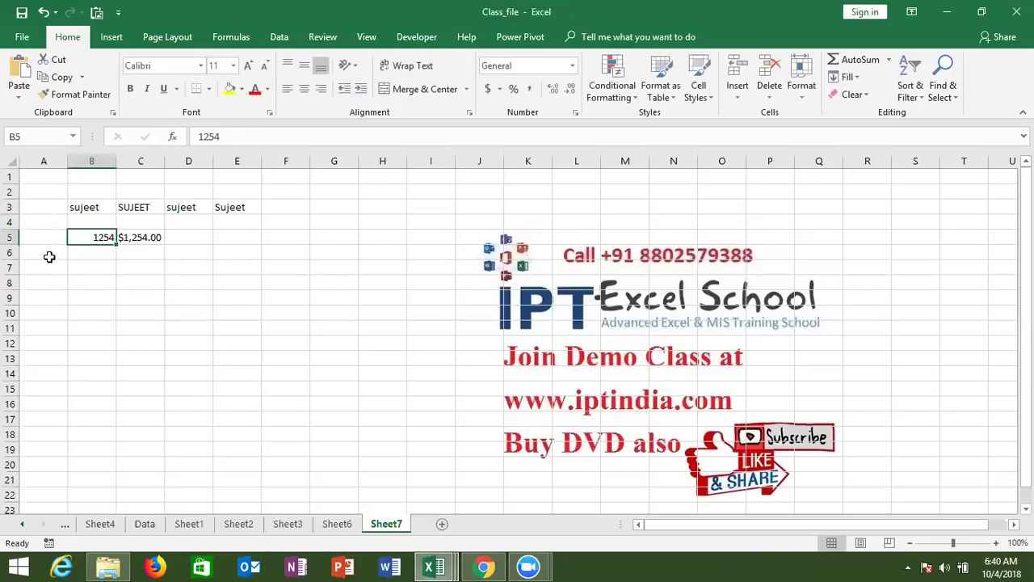
key(Right)
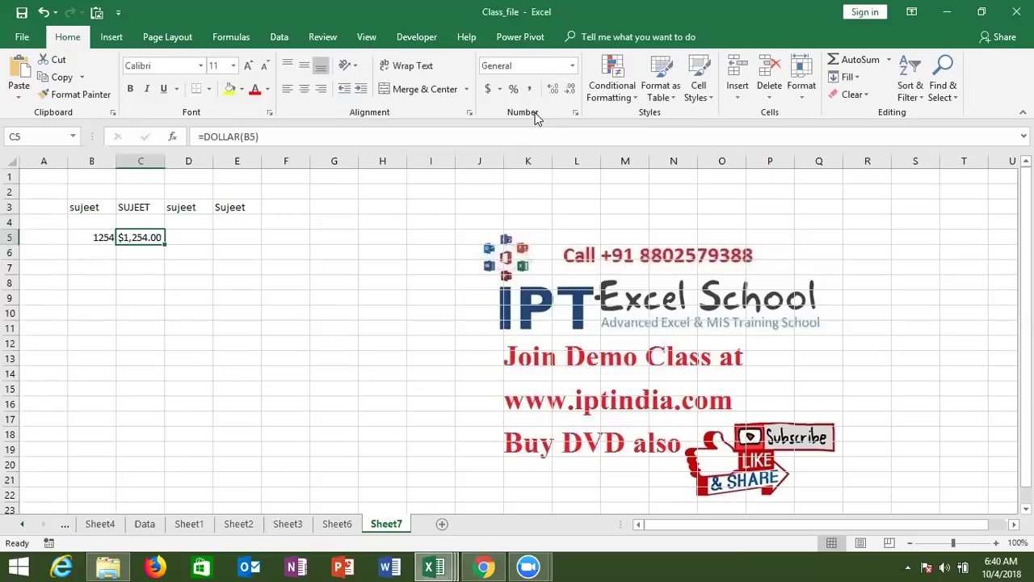
- Try percentage and accounting formats on C5, then apply and undo a time format on B5
click(513, 89)
click(492, 90)
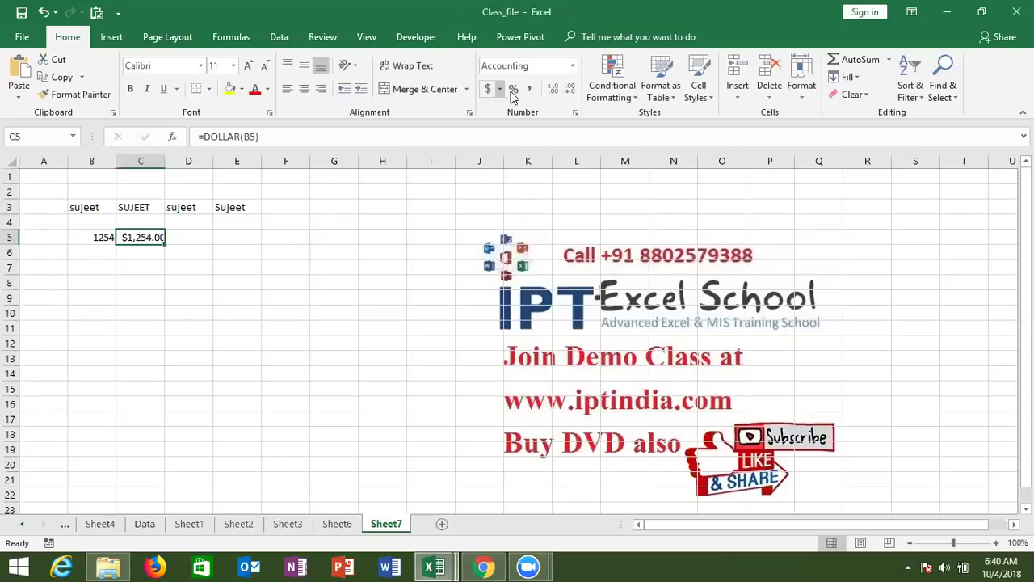
click(512, 91)
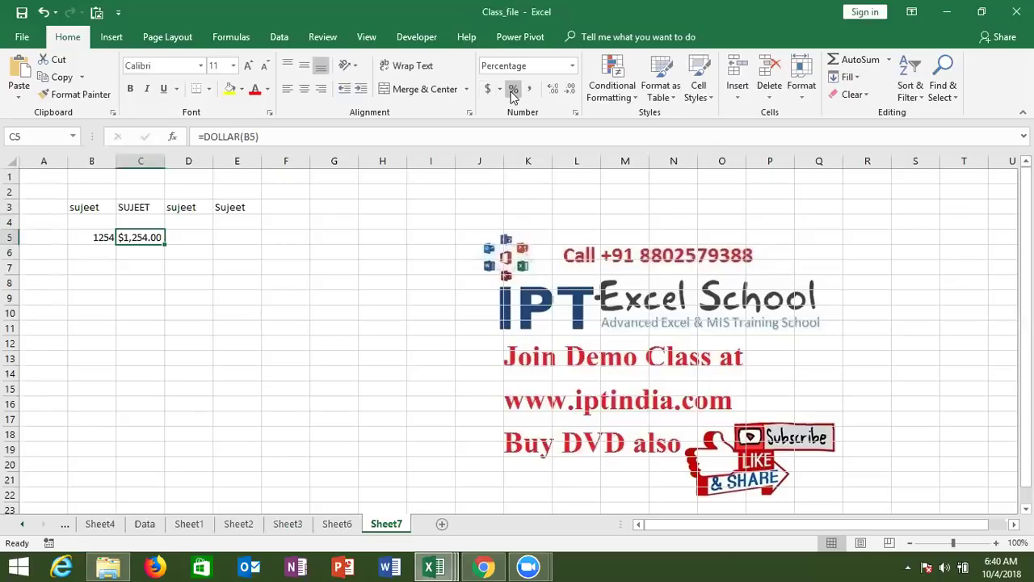
key(Left)
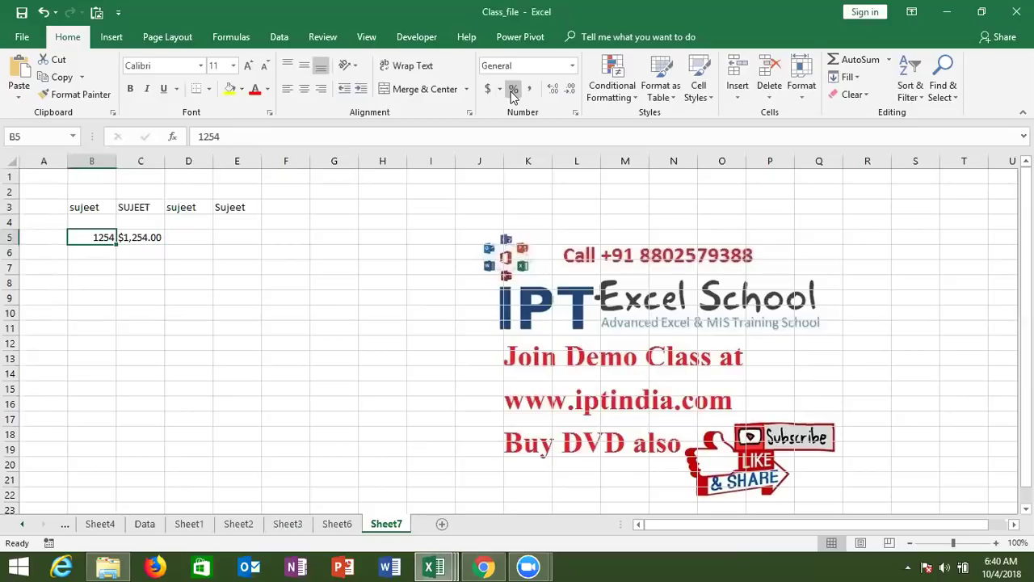
key(ctrl+shift+2)
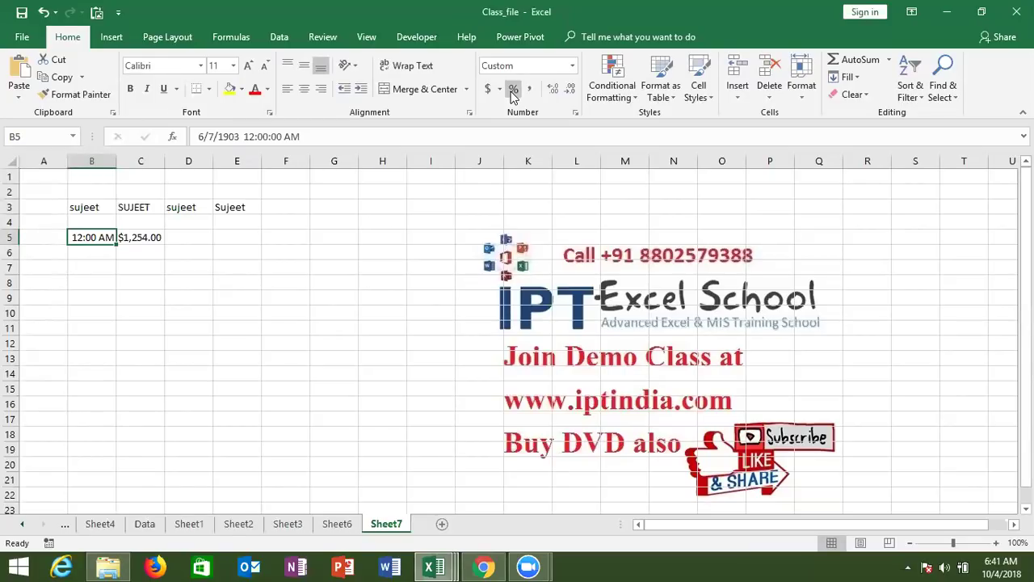
key(ctrl+z)
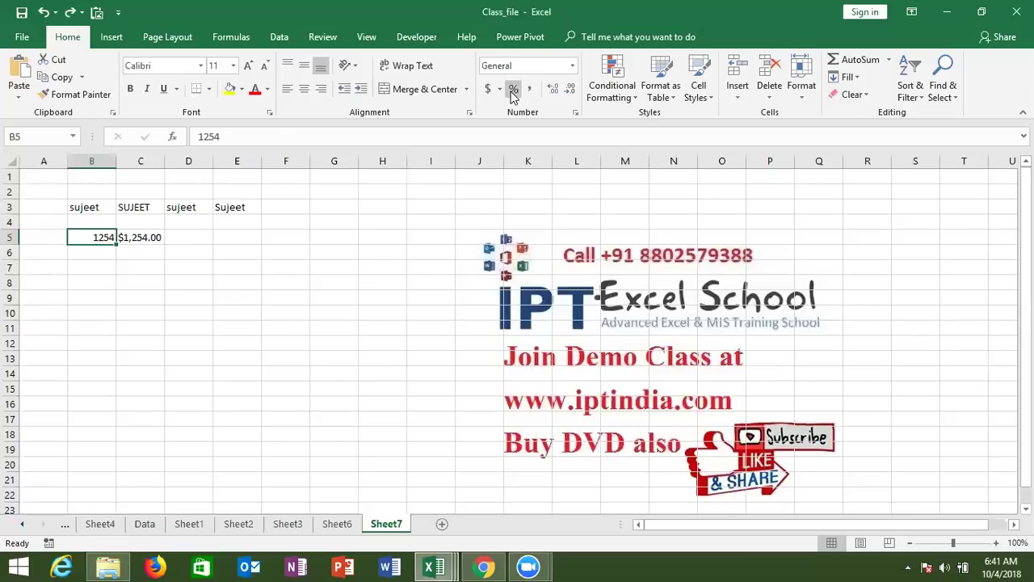
key(Right)
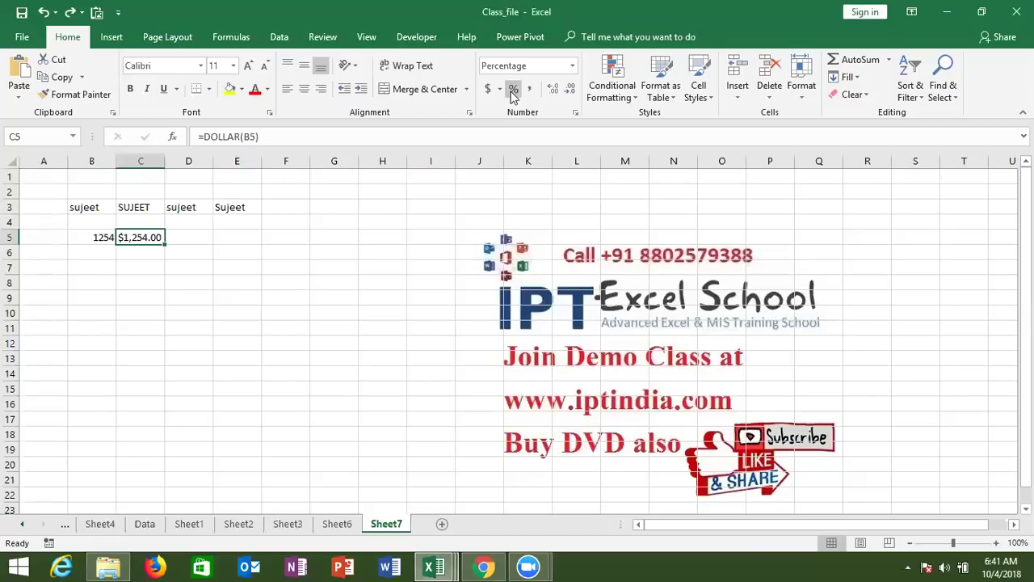
- Enter =FIXED(B5) in B6 to return 1,254.00 as text
key(Down)
key(Left)
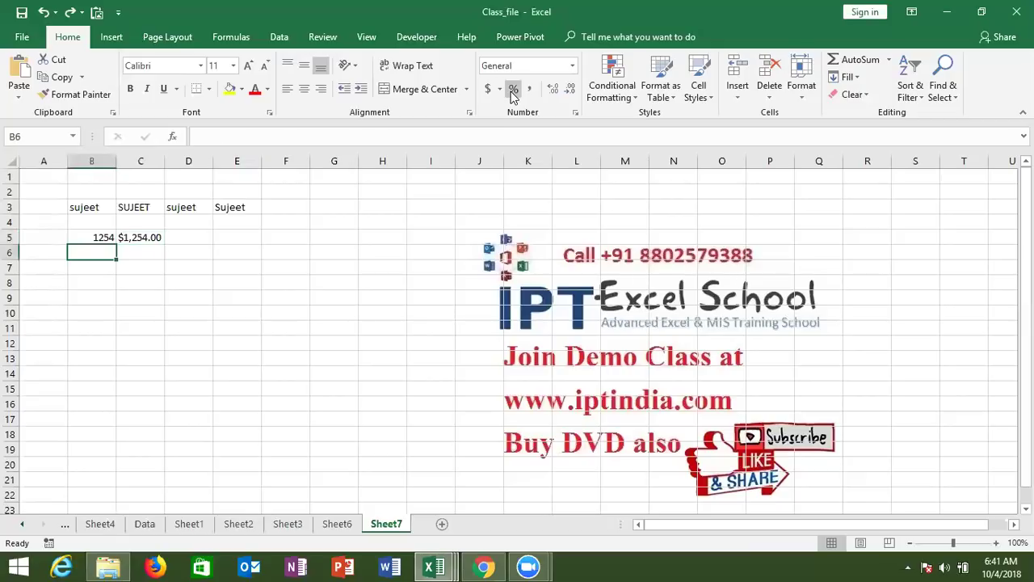
text(=fi)
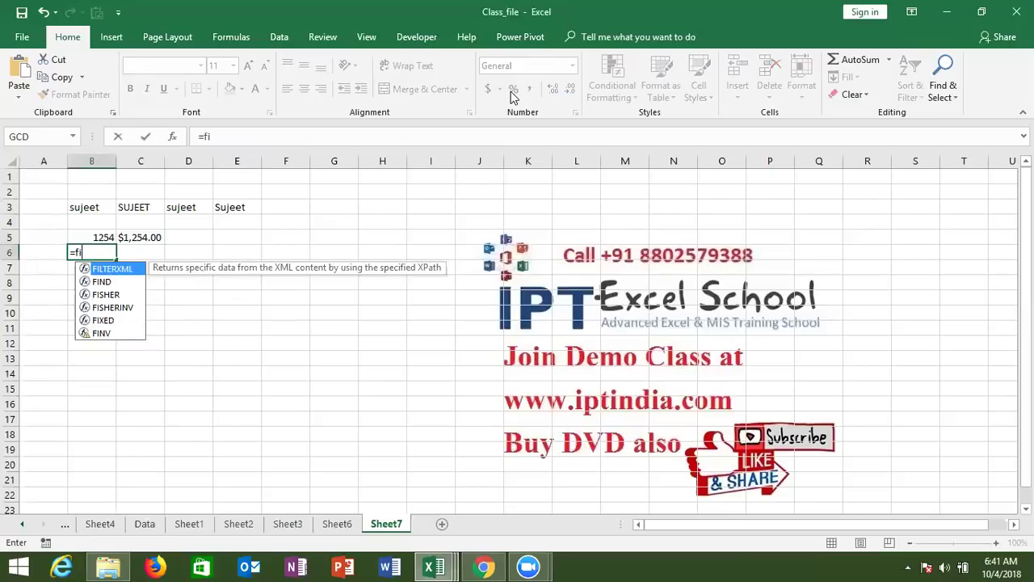
key(Down)
key(Down)
key(Down)
key(Down)
key(Tab)
key(Up)
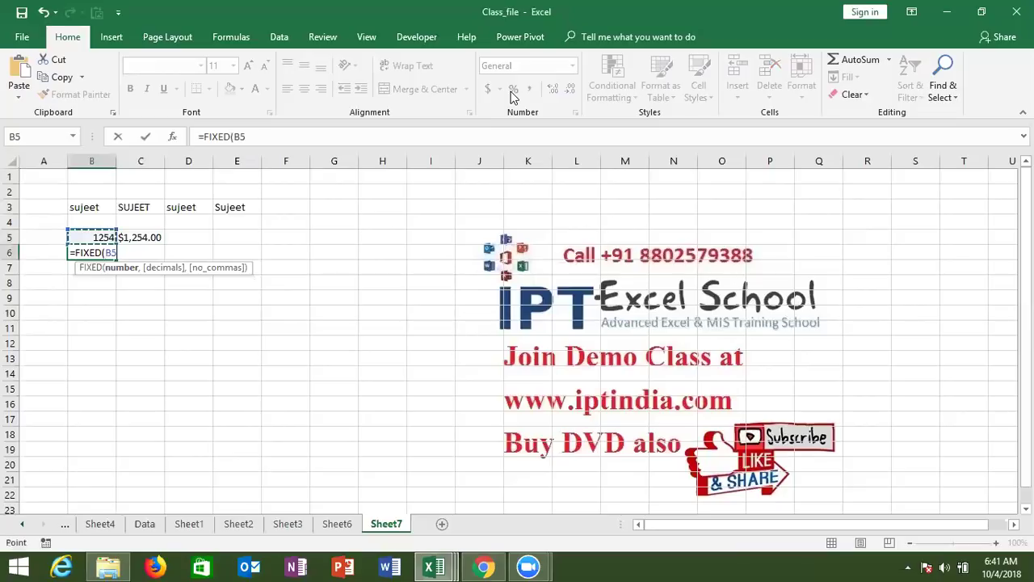
key(Return)
key(Up)
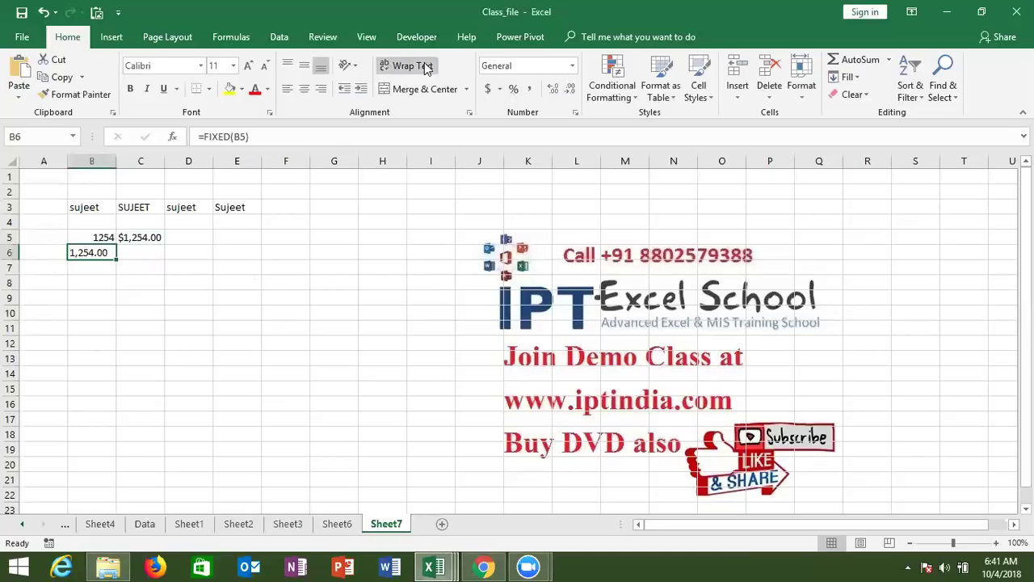
- Browse the Text functions list on the Formulas ribbon, then close it and select B8
click(214, 37)
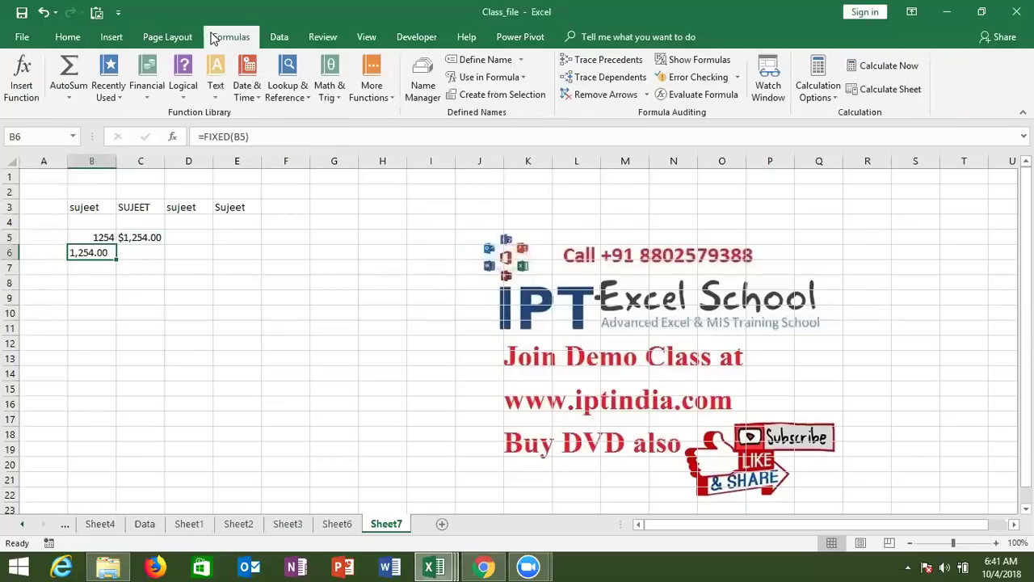
click(214, 98)
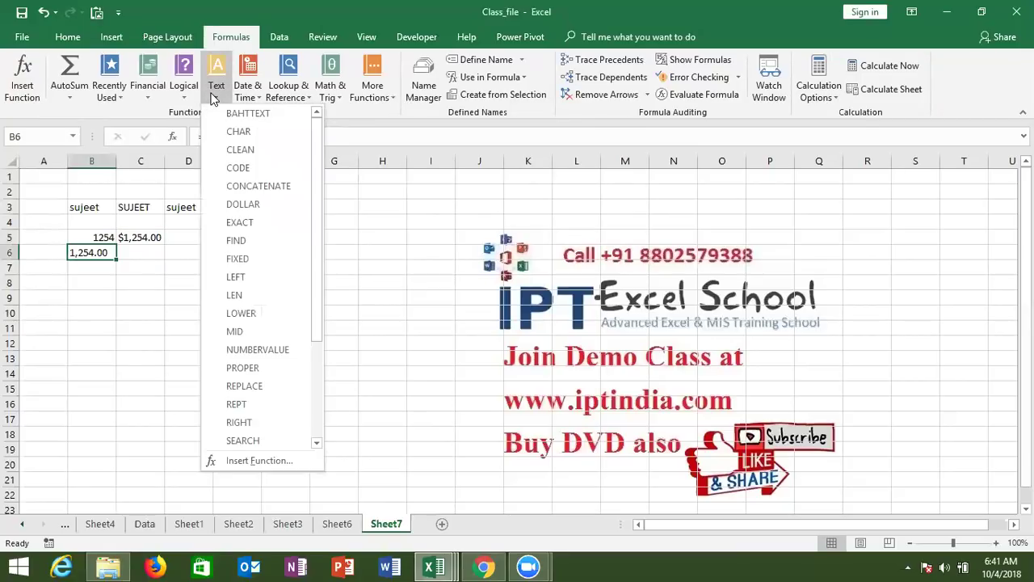
key(Escape)
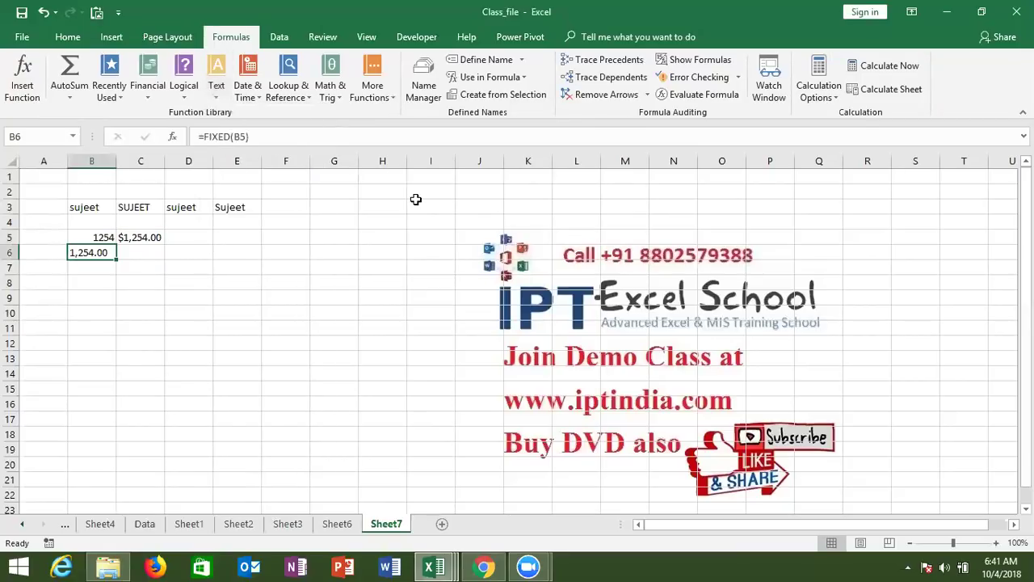
click(89, 287)
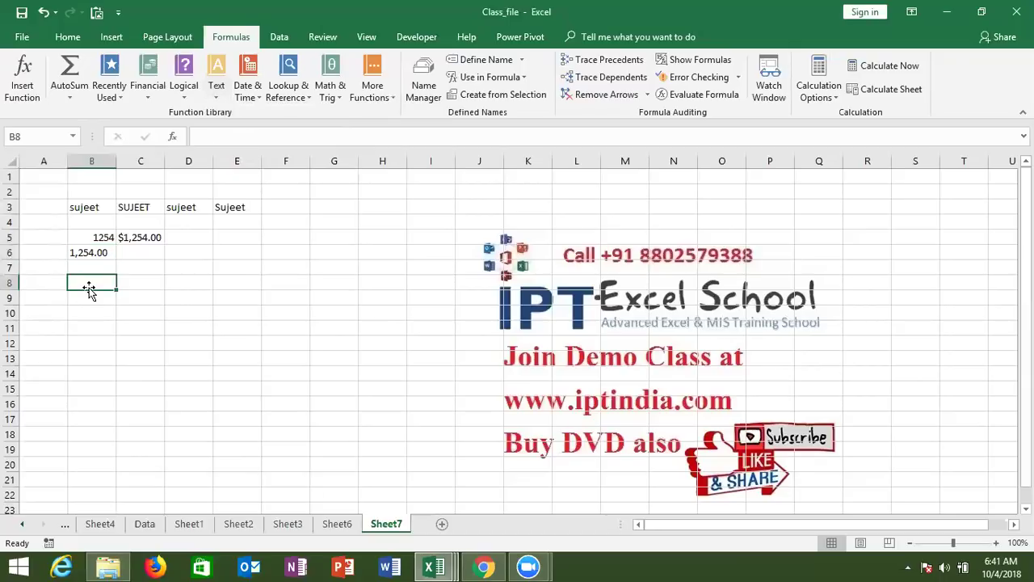
- Enter a mixed-case name in B8 and the same name in uppercase in C8
text(Ram)
key(Tab)
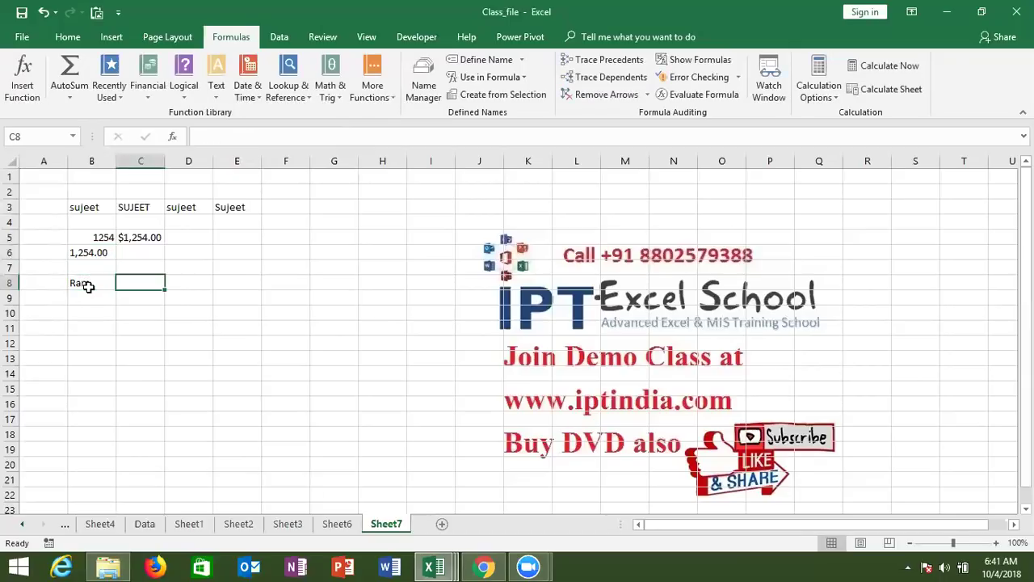
text(RAM)
click(89, 289)
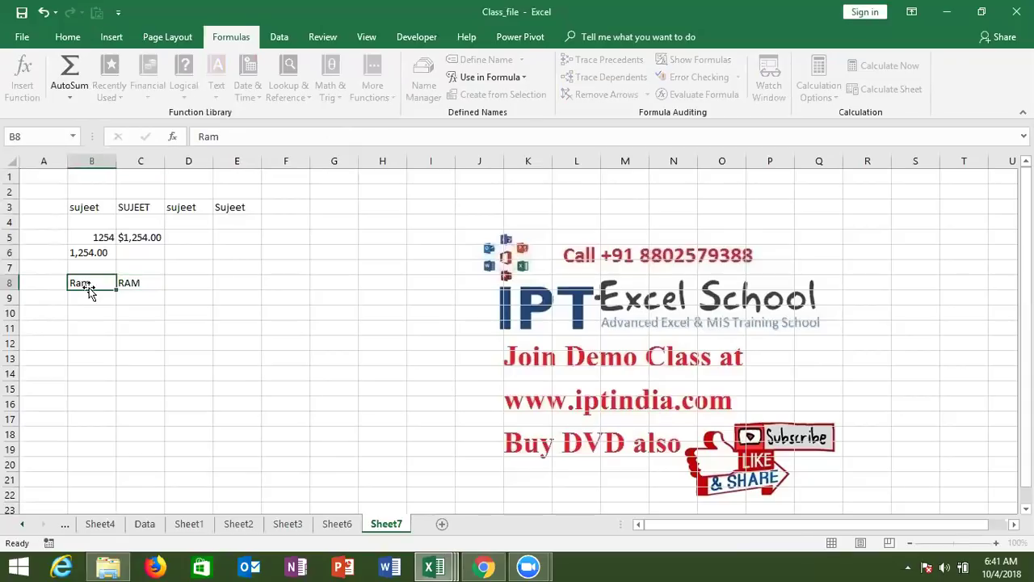
- Enter =B8=C8 in D8, which returns TRUE
click(184, 286)
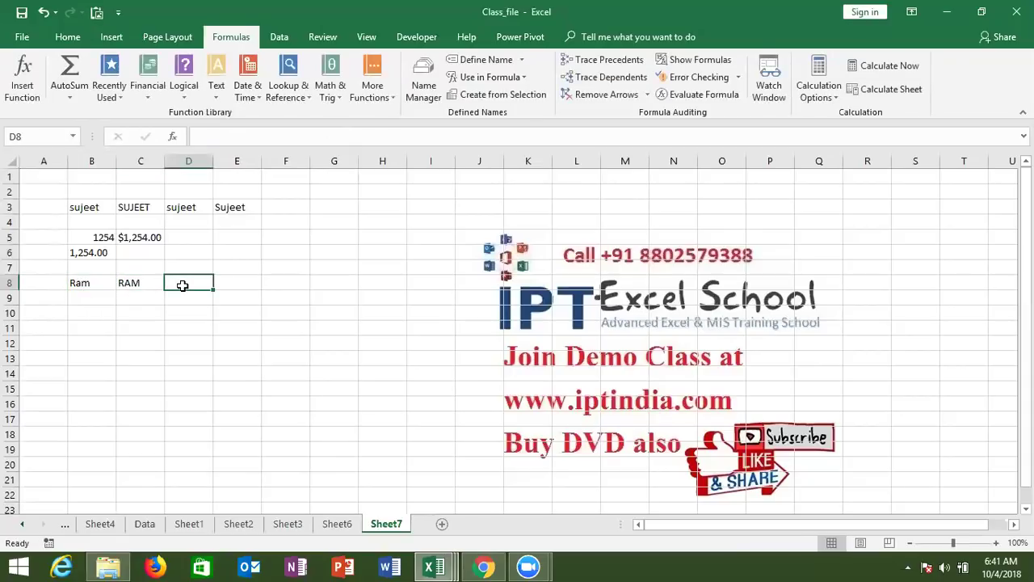
text(=)
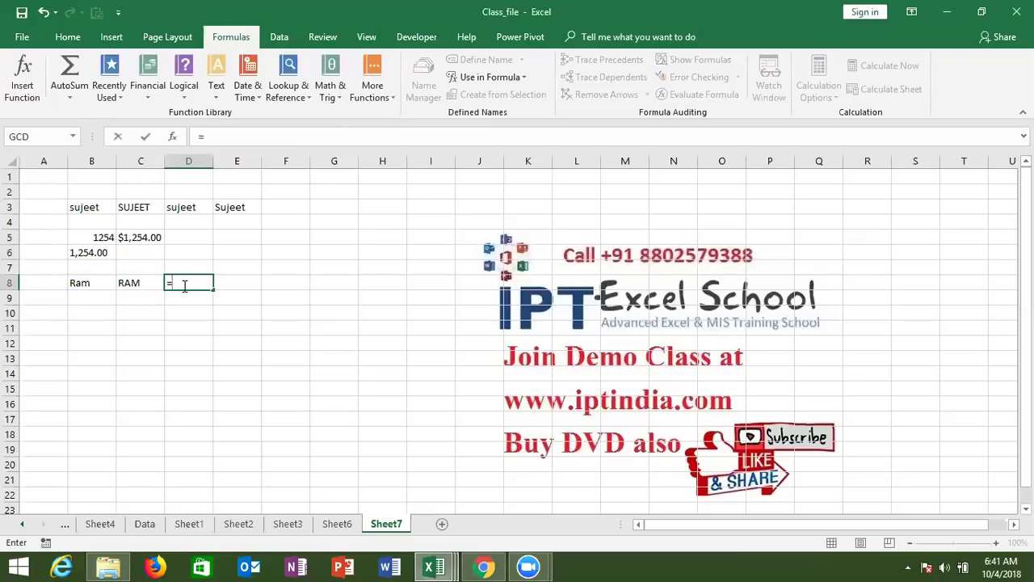
click(95, 287)
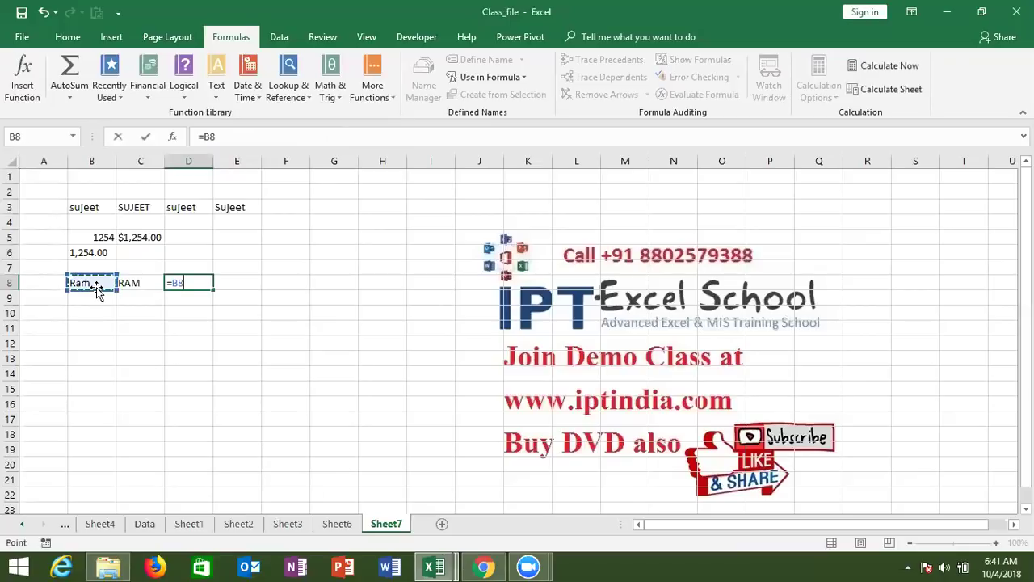
text(=)
click(133, 281)
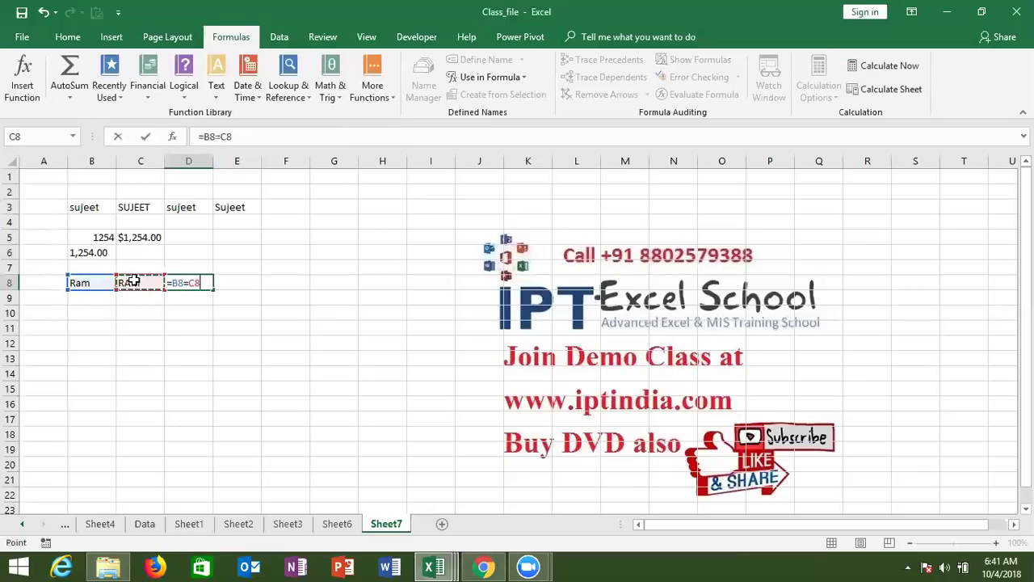
key(ctrl+Return)
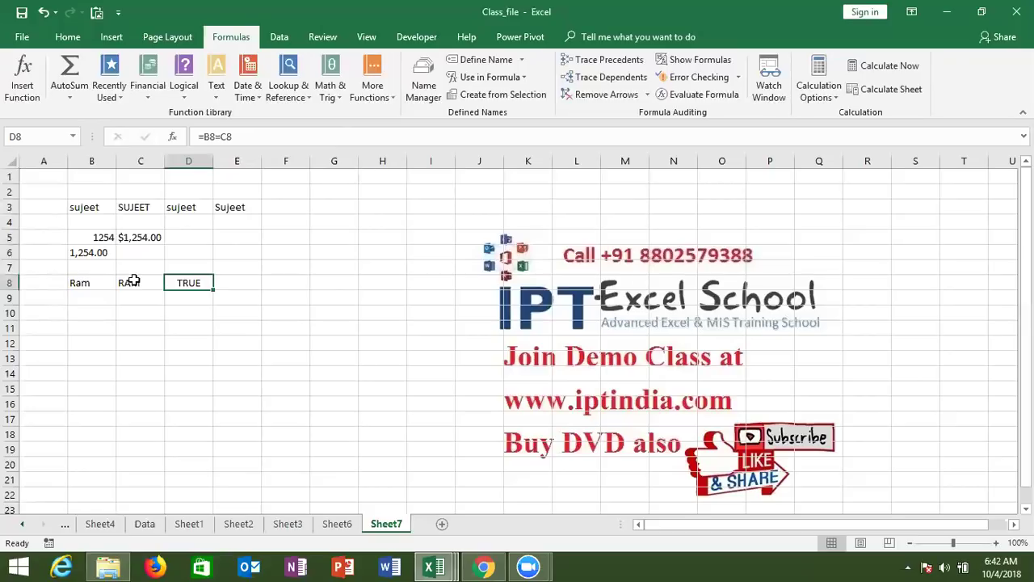
- Enter =EXACT(B8,C8) in C9, which returns FALSE
click(133, 281)
key(Right)
key(Down)
key(Left)
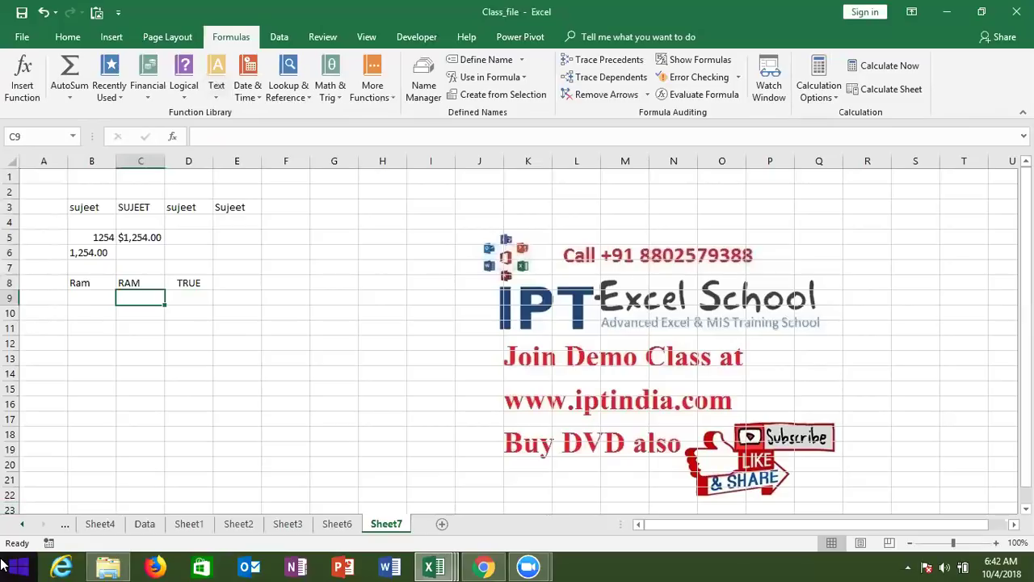
text(=ex)
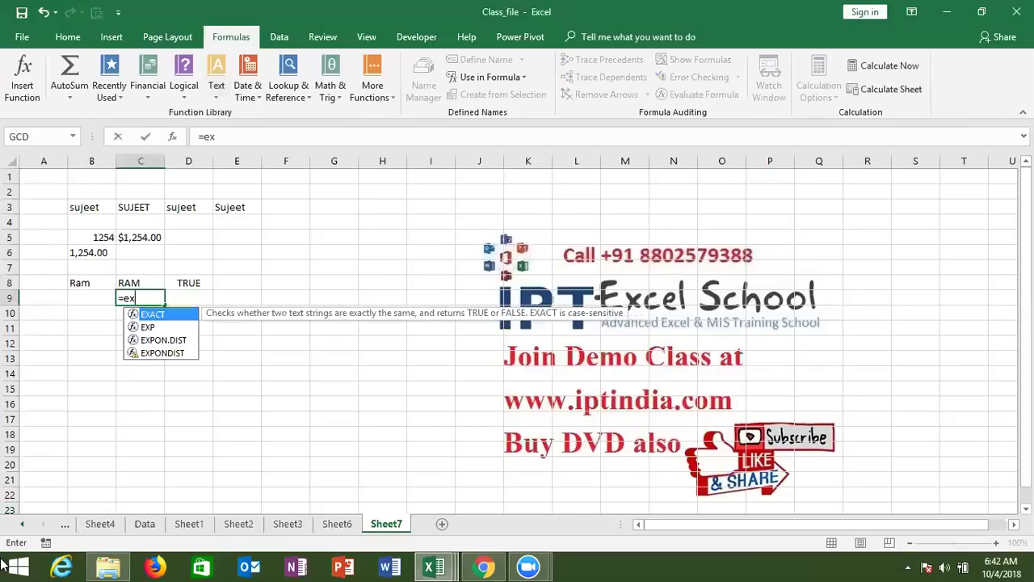
key(Tab)
key(Up)
key(Left)
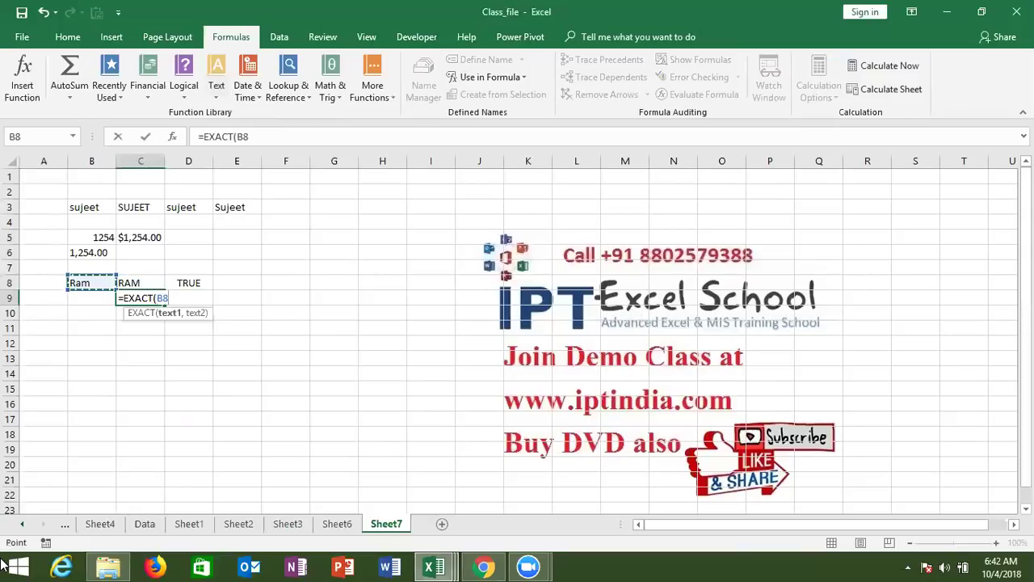
text(,)
key(Up)
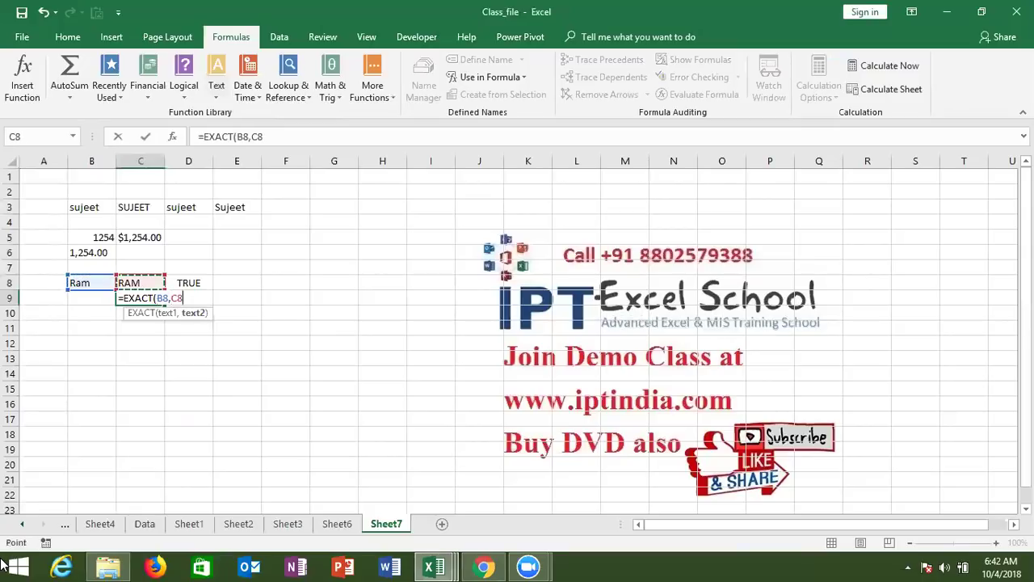
key(ctrl+Return)
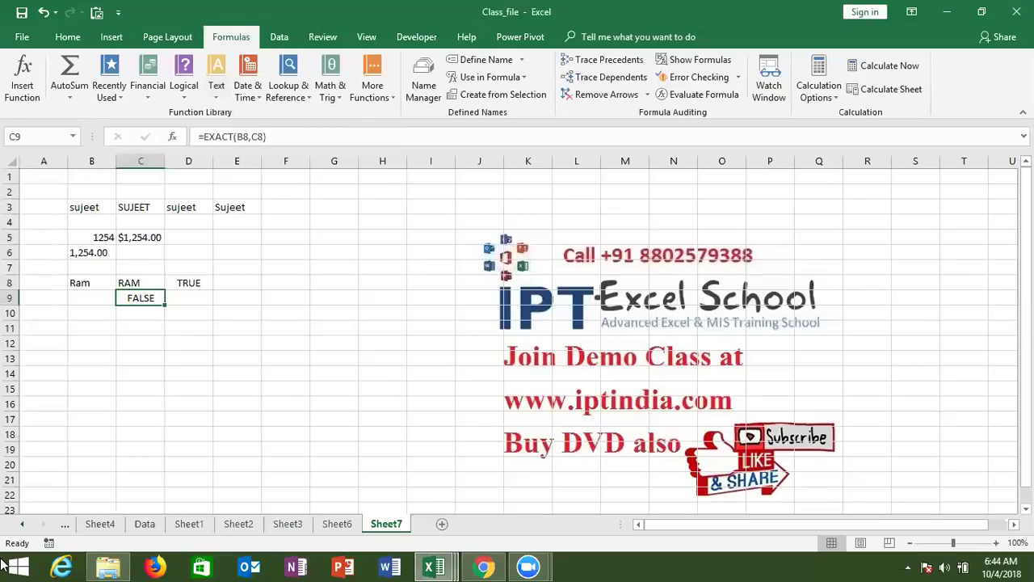
key(Left)
key(Right)
key(Down)
key(Up)
key(Up)
key(Right)
- Show the EXACT formula in C9 and browse the Text functions list
key(Left)
key(Down)
key(Down)
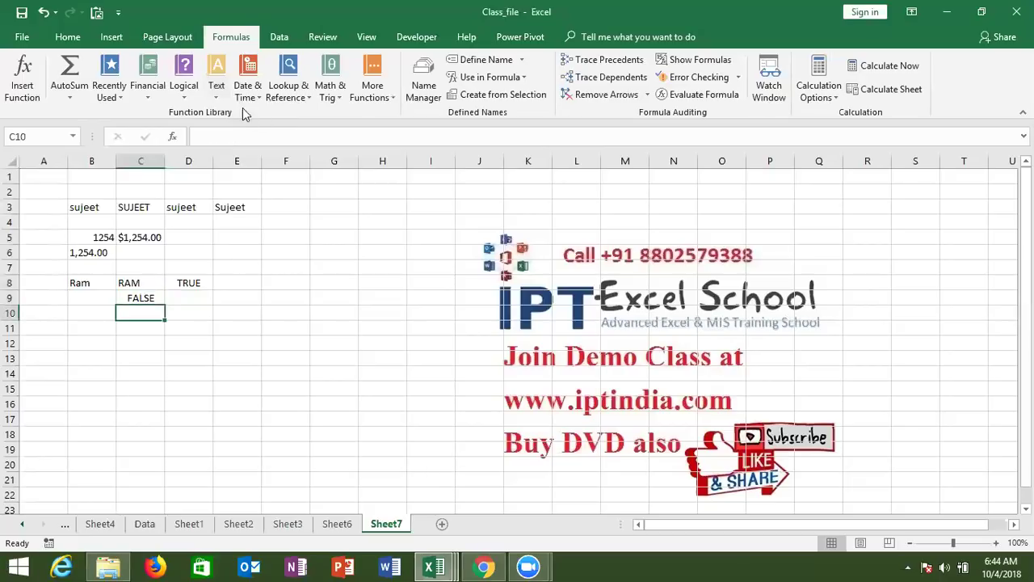
click(223, 97)
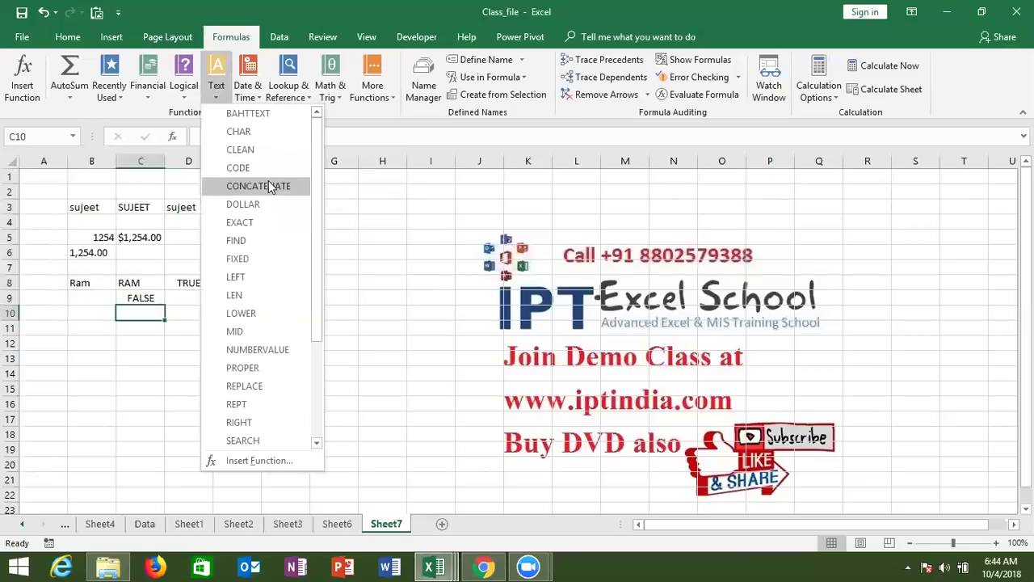
click(74, 328)
- Enter a first name in B11 and a surname in C11
click(72, 329)
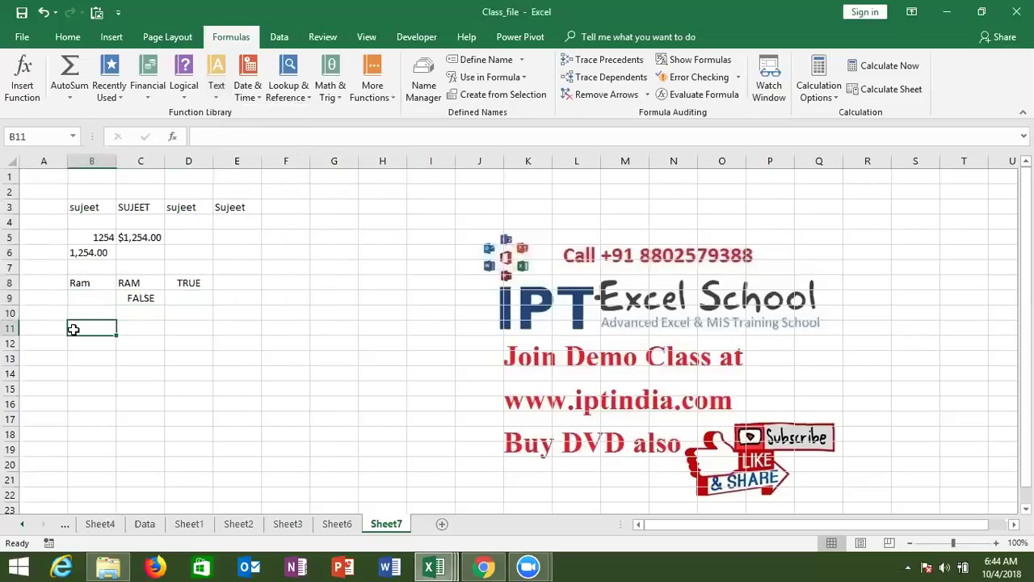
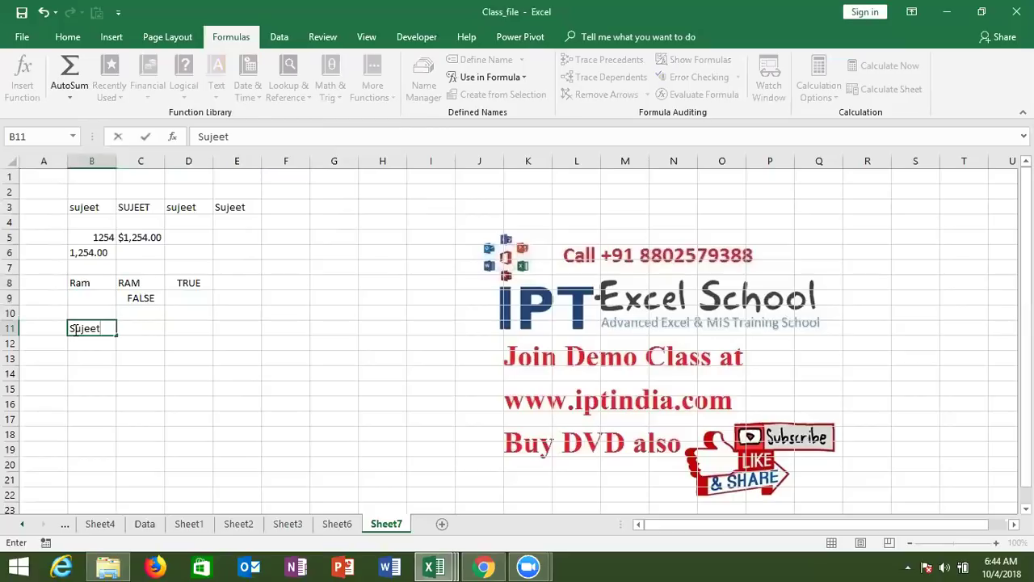
key(Tab)
key(Tab)
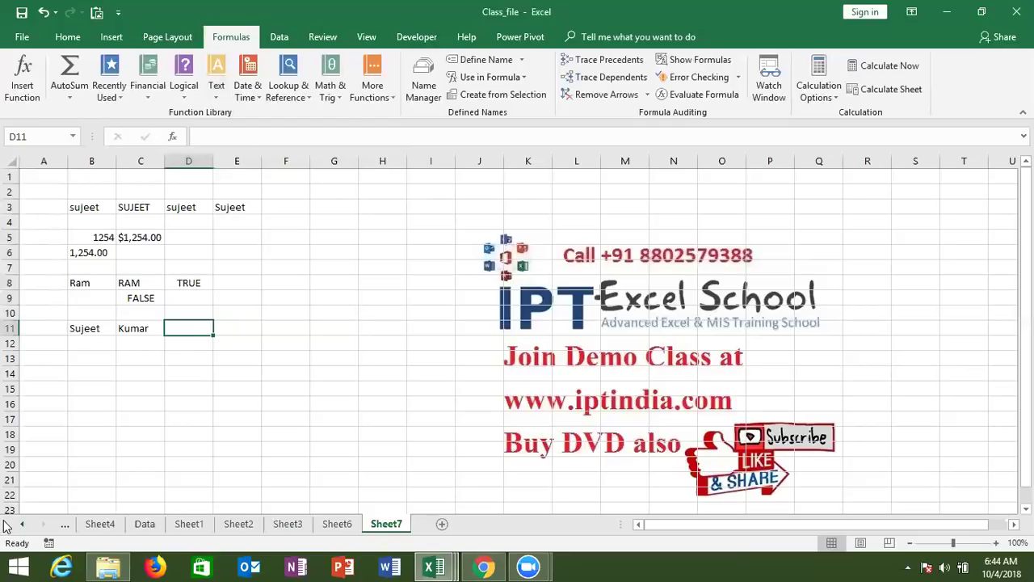
- Enter =CONCATENATE(B11," ",C11) in D11 to produce the full name
text(=com)
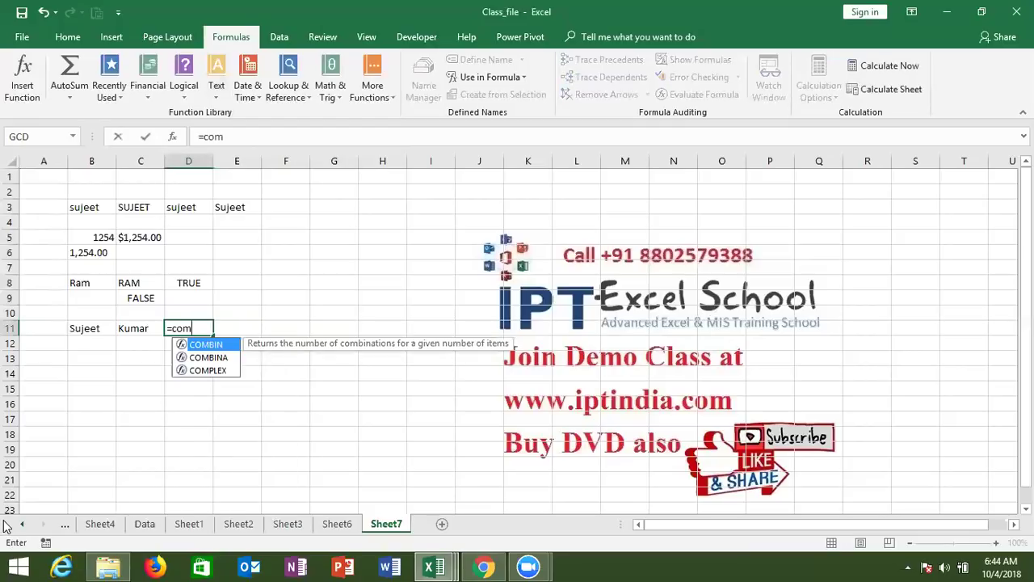
key(BackSpace)
text(n)
key(Tab)
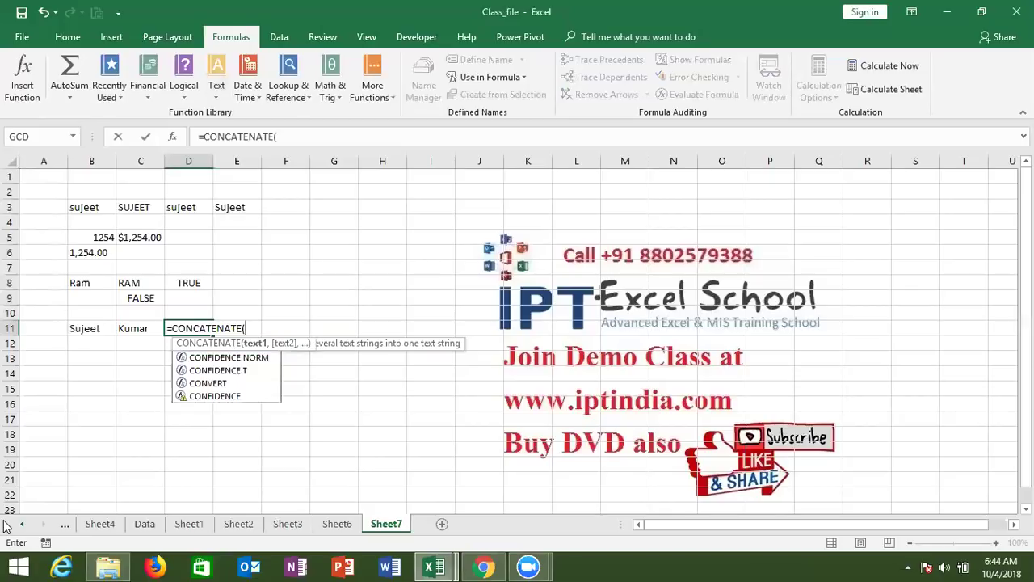
click(95, 332)
text(,)
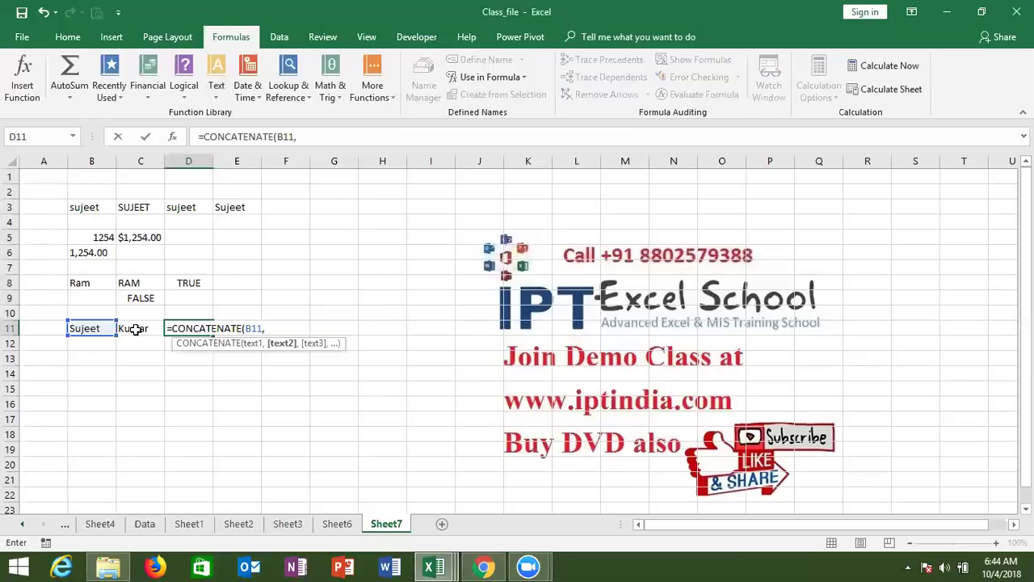
text(" ",)
click(146, 329)
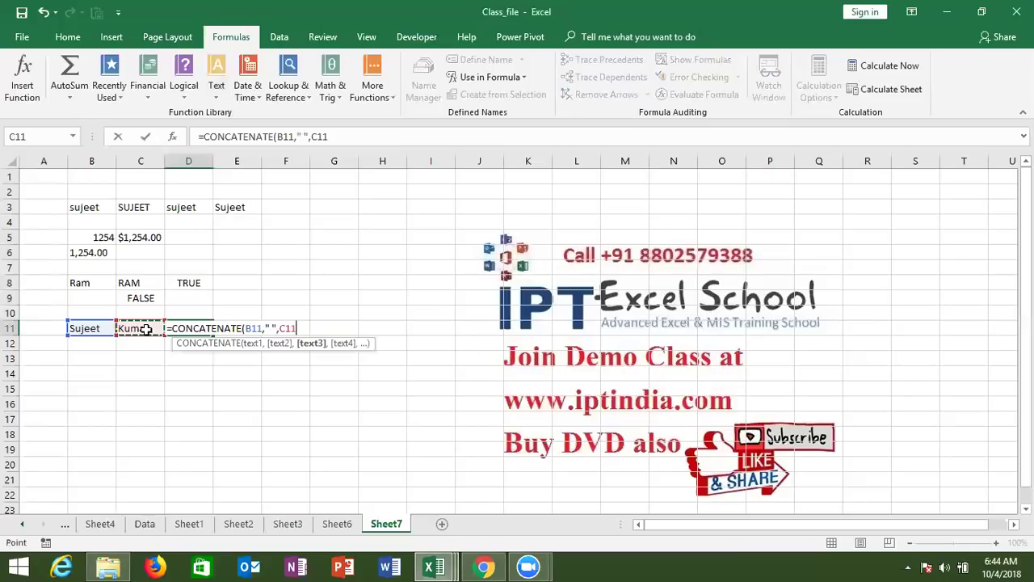
key(Return)
click(146, 329)
key(Right)
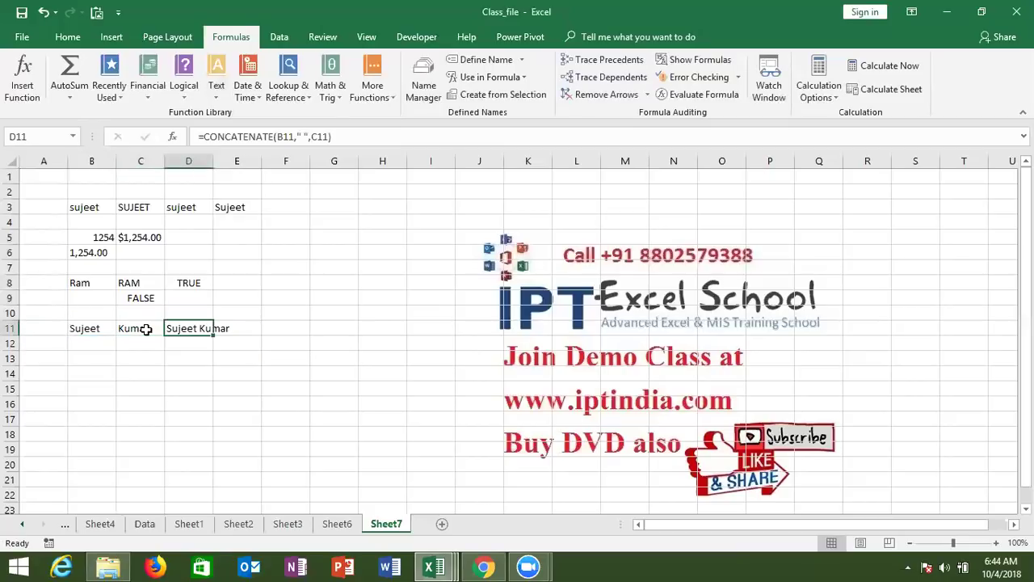
- Fill the first name and surname down from row 11 into B12:C12
key(Down)
key(Left)
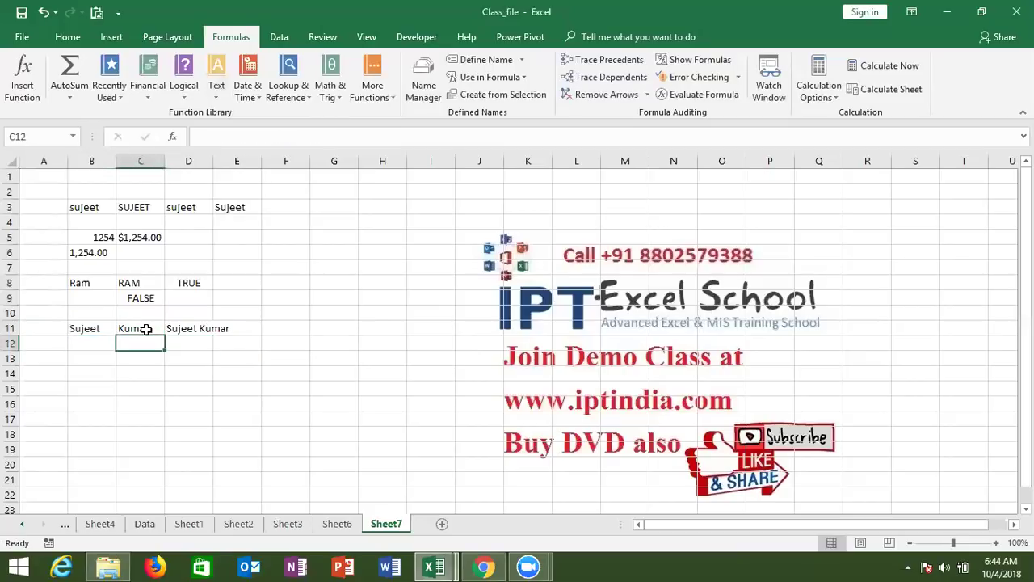
key(Left)
key(shift+Right)
key(ctrl+d)
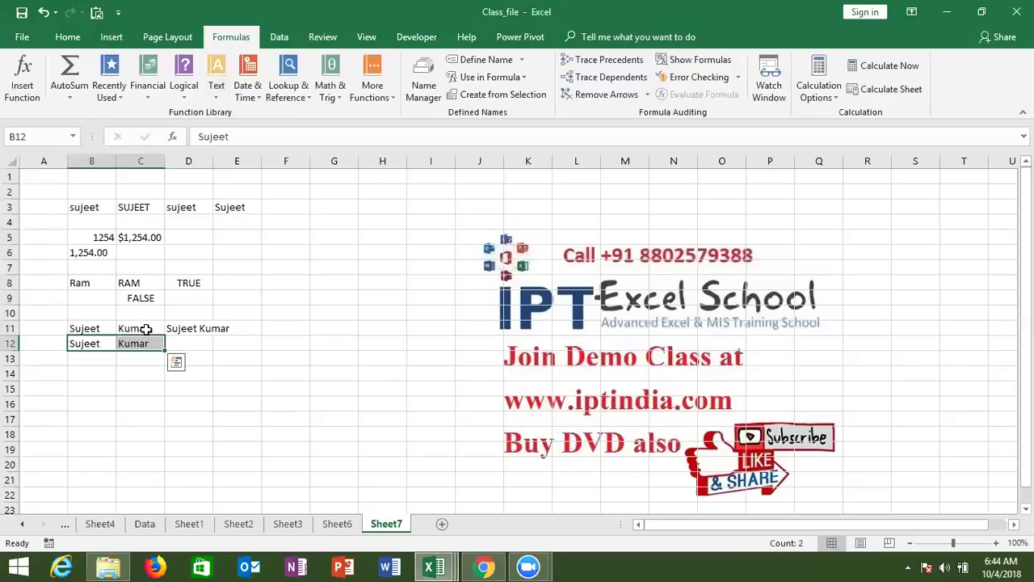
- Enter =B12&" "&C12 in D12 to join the names with a space
key(Right)
key(Right)
text(=)
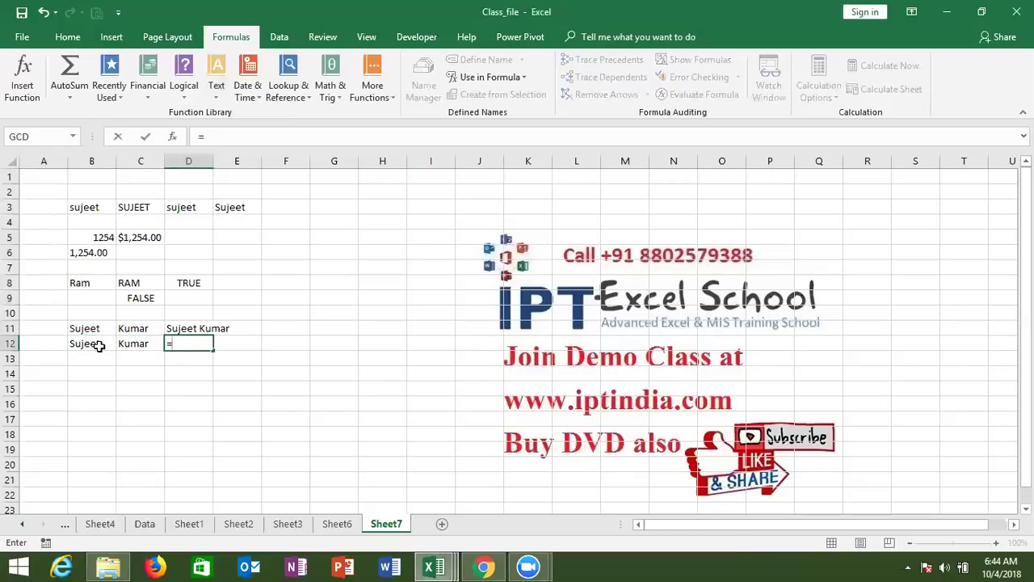
click(101, 347)
text(&)
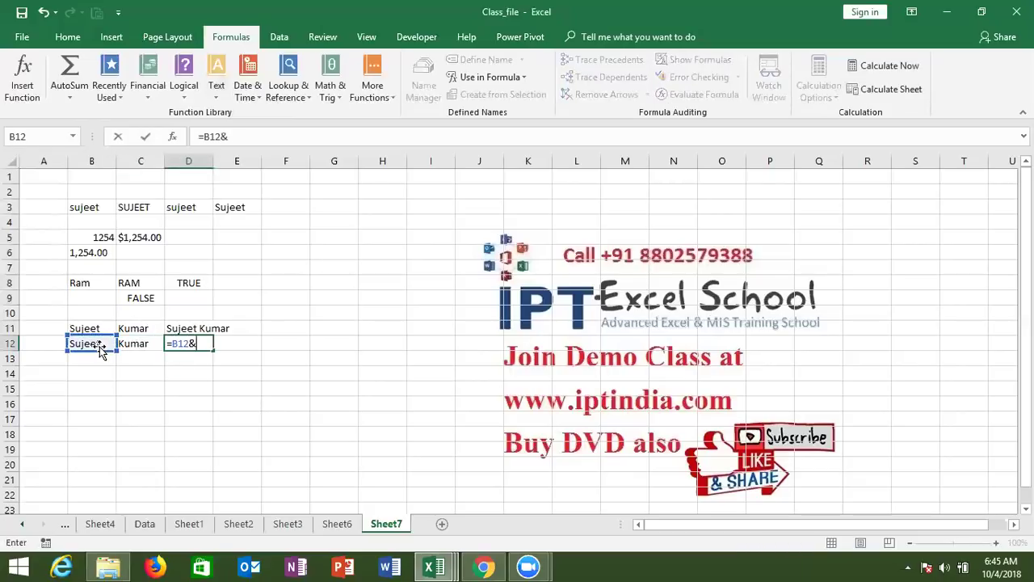
text(" ")
text(&)
click(127, 344)
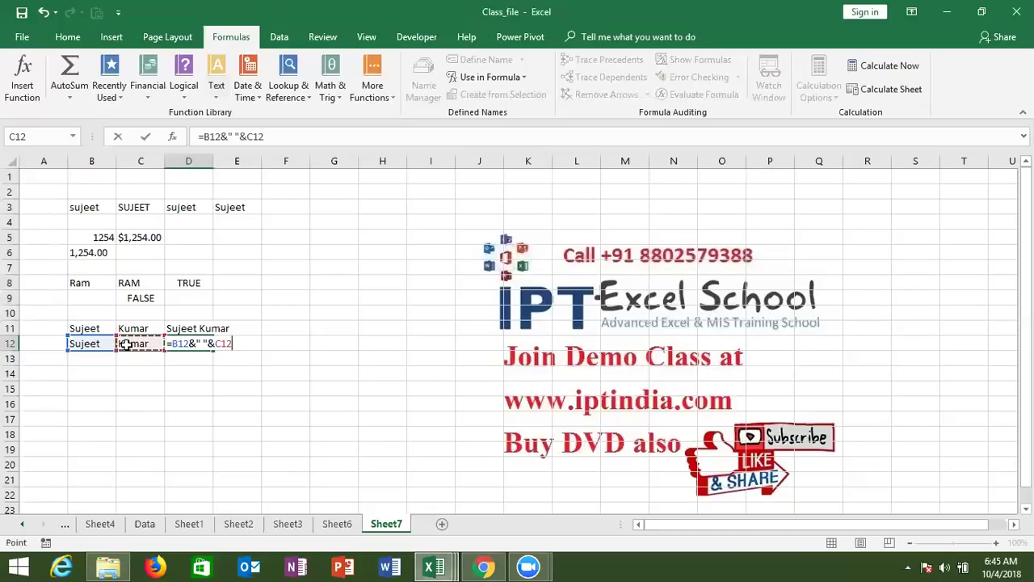
key(Return)
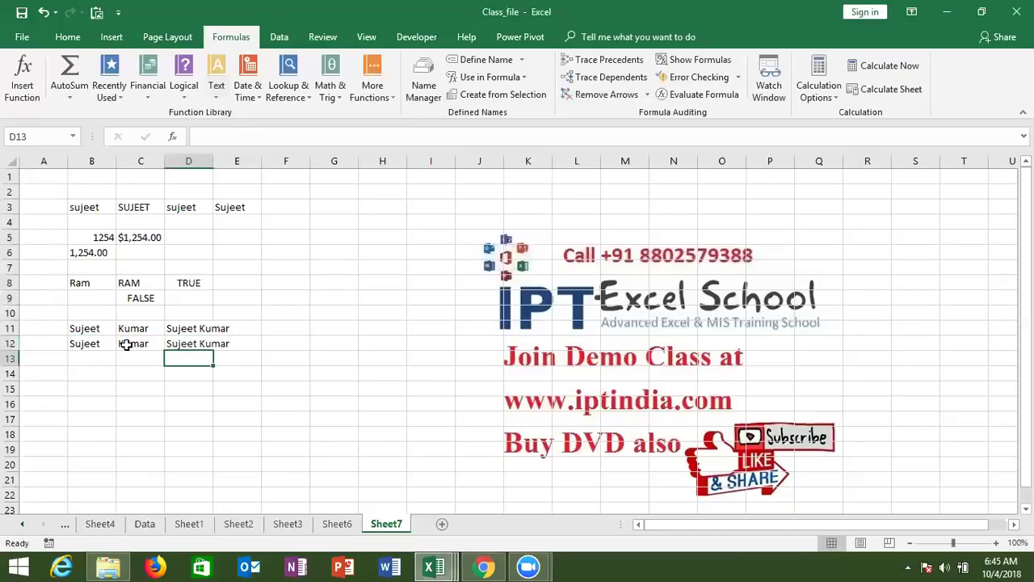
key(Up)
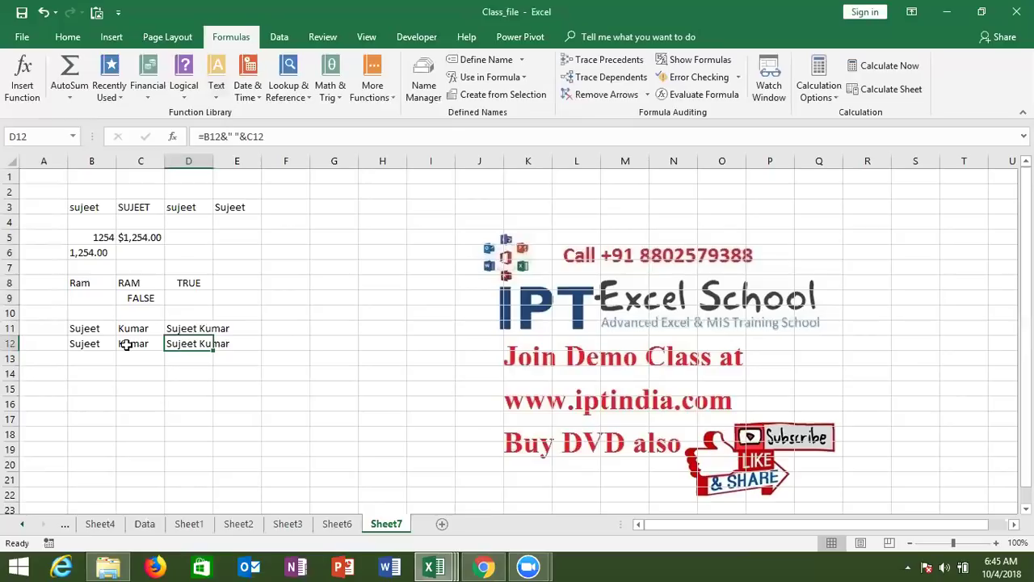
- Enter the date 8/1 in B14 and today's date in C14
key(Down)
key(Down)
key(Left)
key(Left)
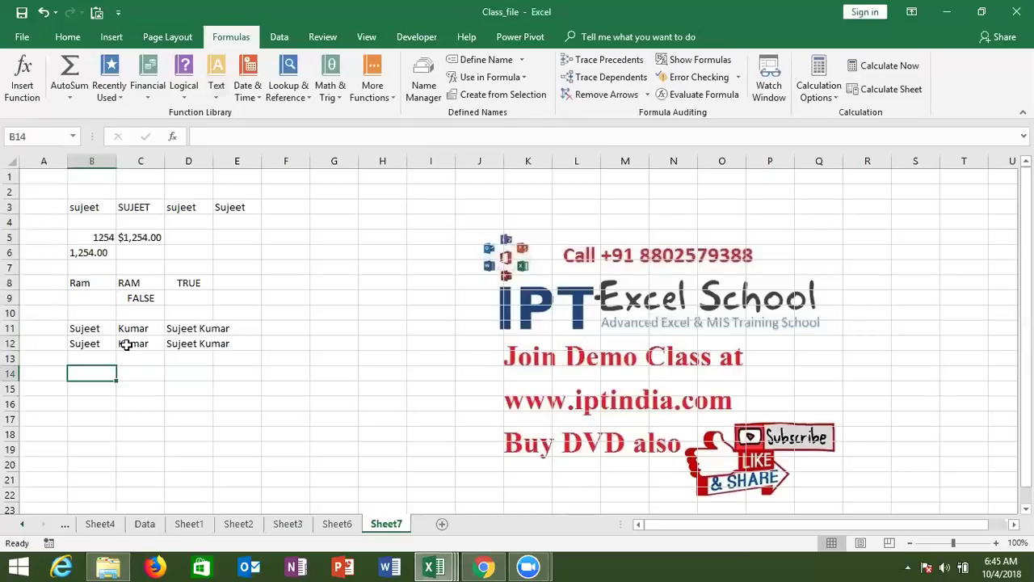
text(8/1)
key(Tab)
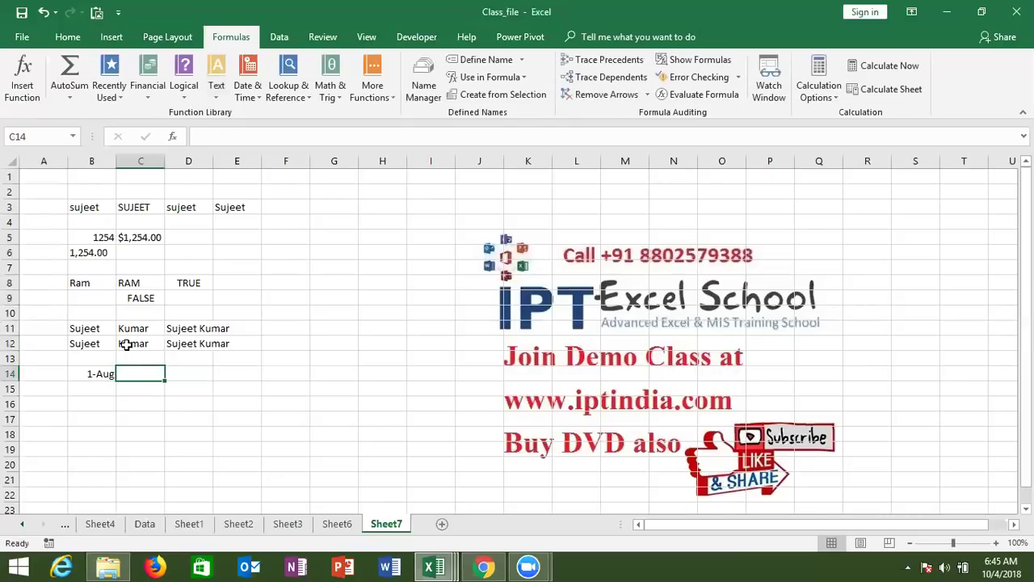
key(ctrl+semicolon)
key(Tab)
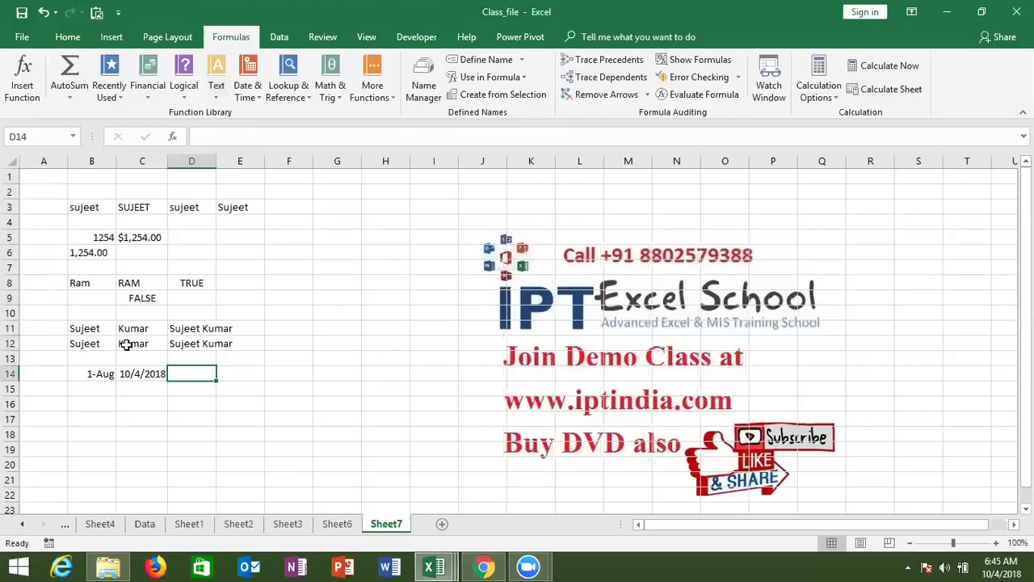
- Copy D11's CONCATENATE formula into D14 and change its separator to " To "
key(Up)
key(Up)
key(Up)
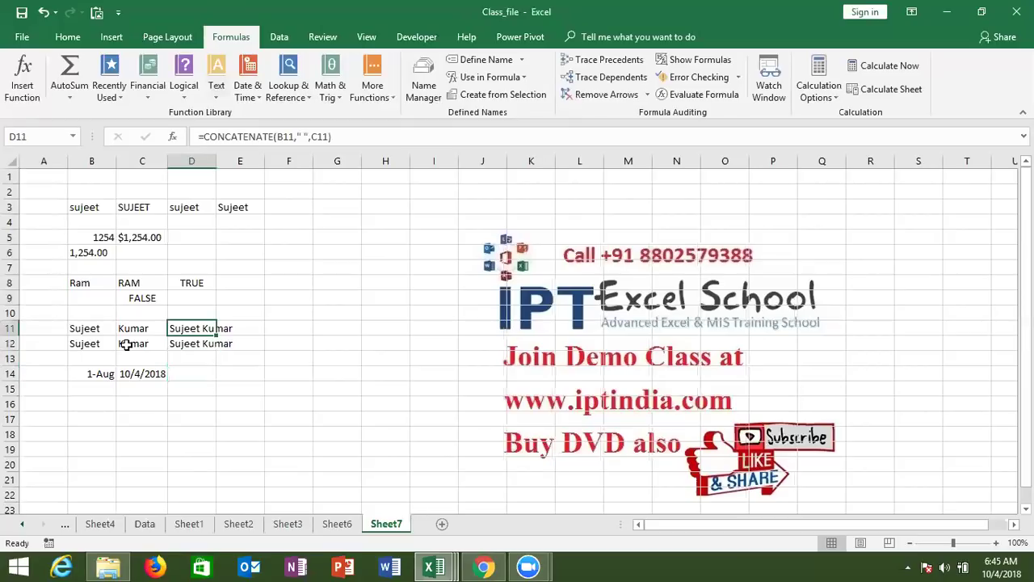
key(ctrl+c)
key(Down)
key(Down)
key(Down)
key(ctrl+v)
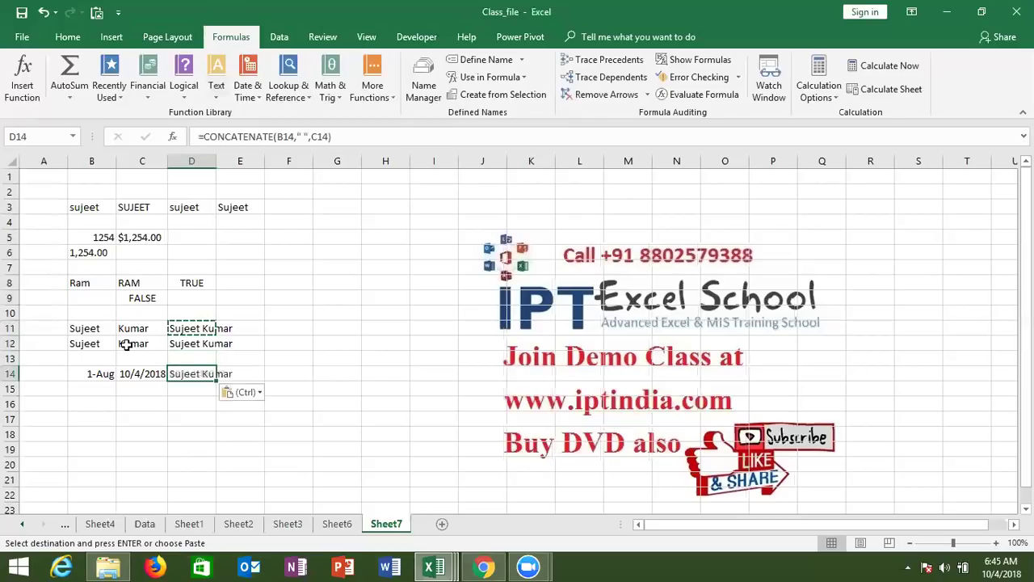
click(306, 136)
text(To)
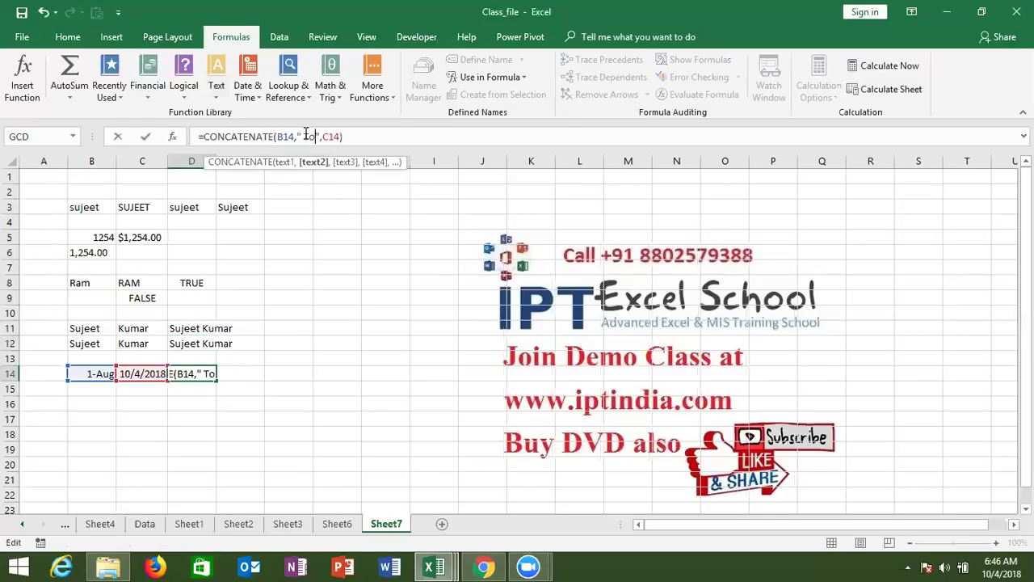
key(Return)
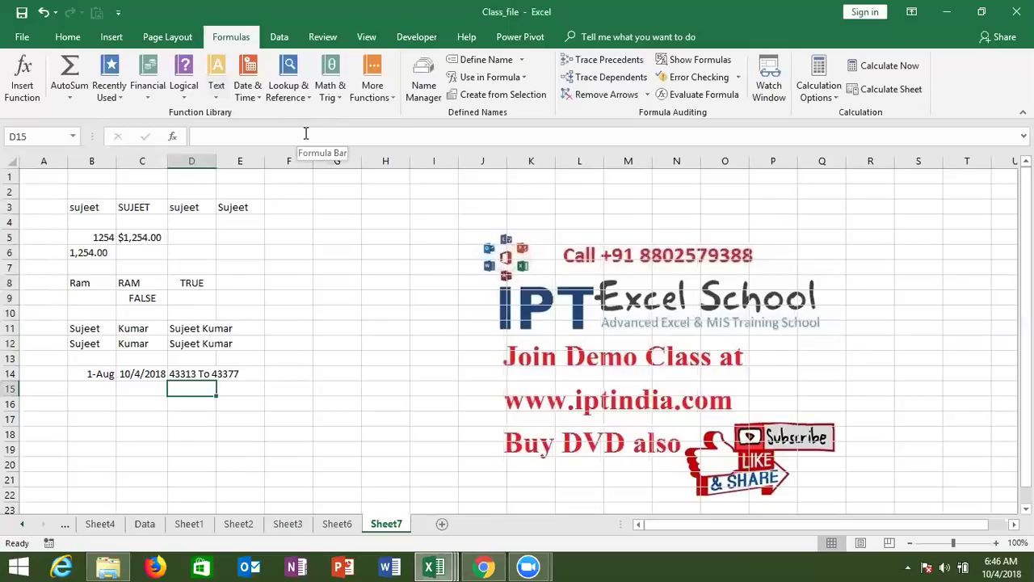
- Look over the custom number format codes in Format Cells without changing anything
click(73, 37)
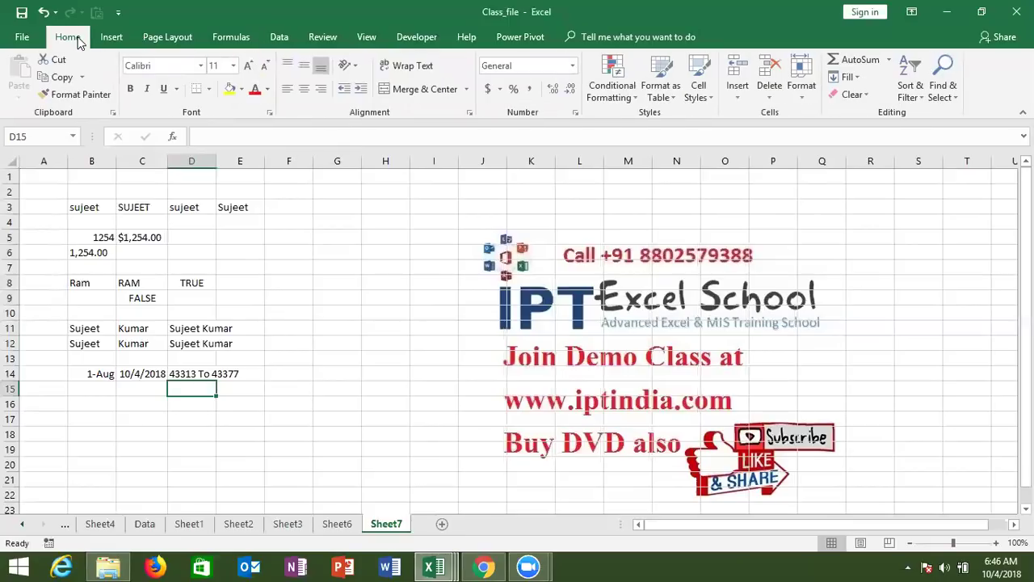
click(577, 113)
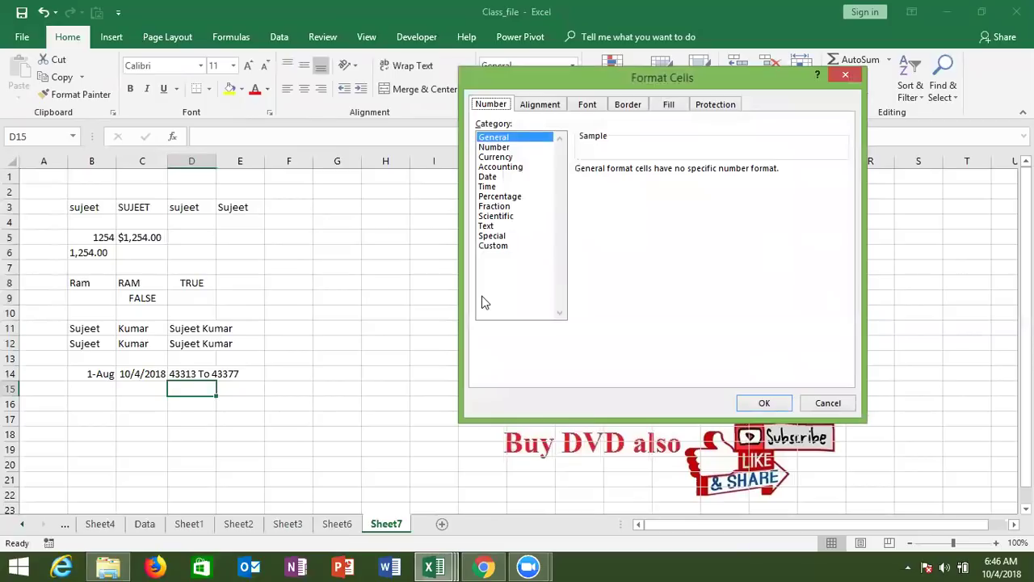
click(495, 246)
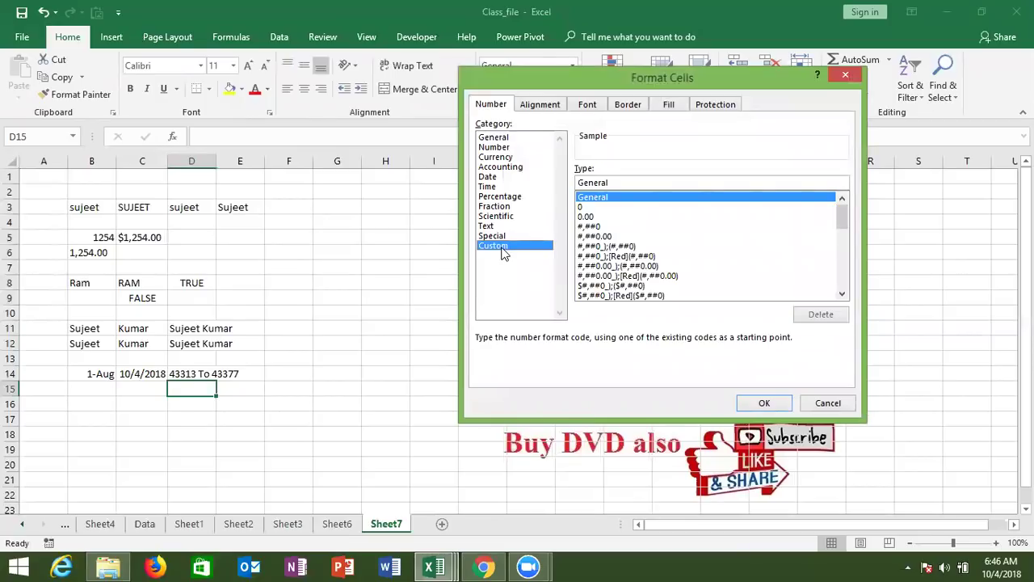
key(Escape)
- Enter =TEXT(B14,"DD-MMM-YY") in B15, fixing the typo and missing quote
key(Left)
key(Left)
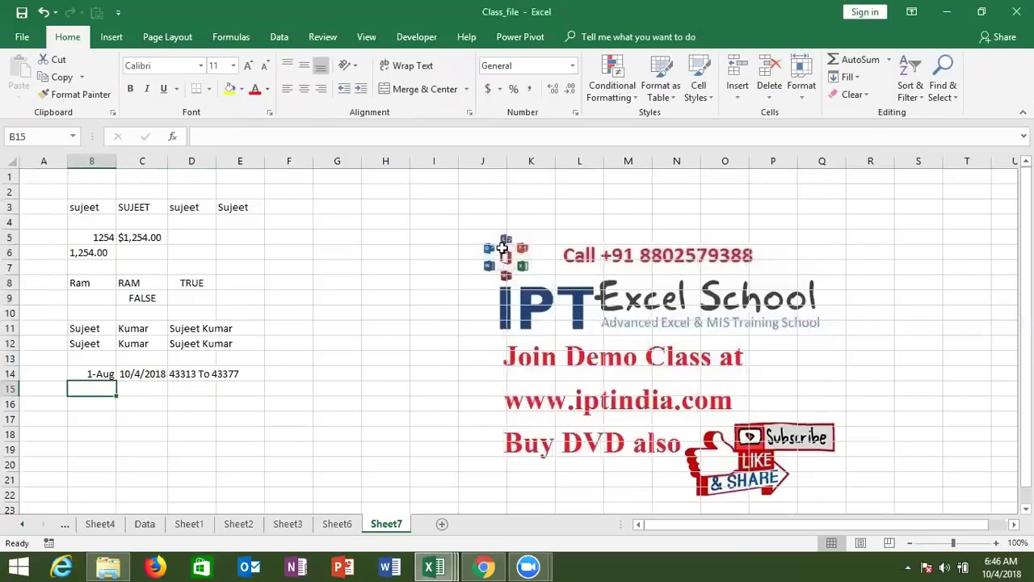
text(=)
text(ext()
key(Up)
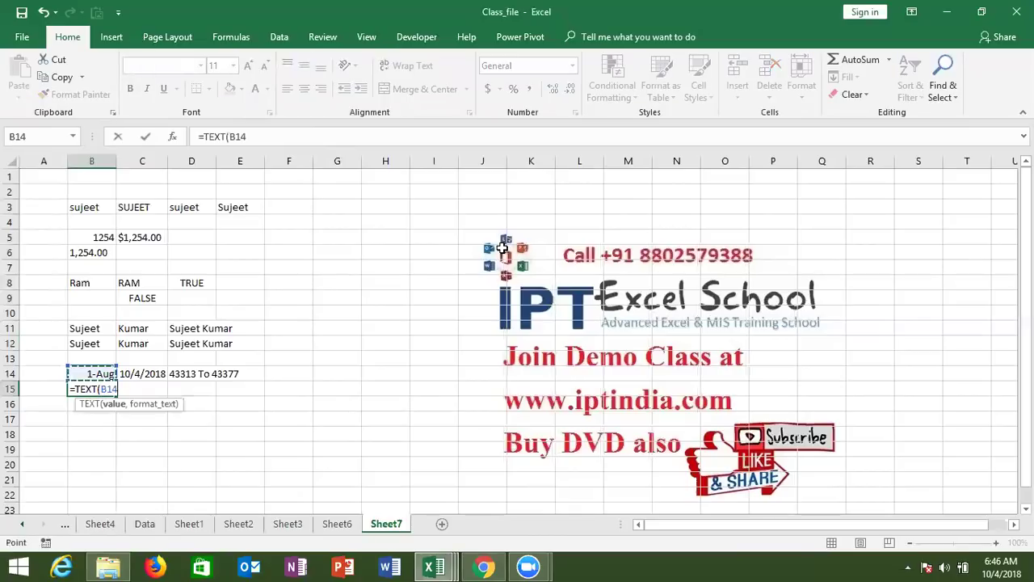
text(,"DD-MMM=)
key(BackSpace)
text(-YY)
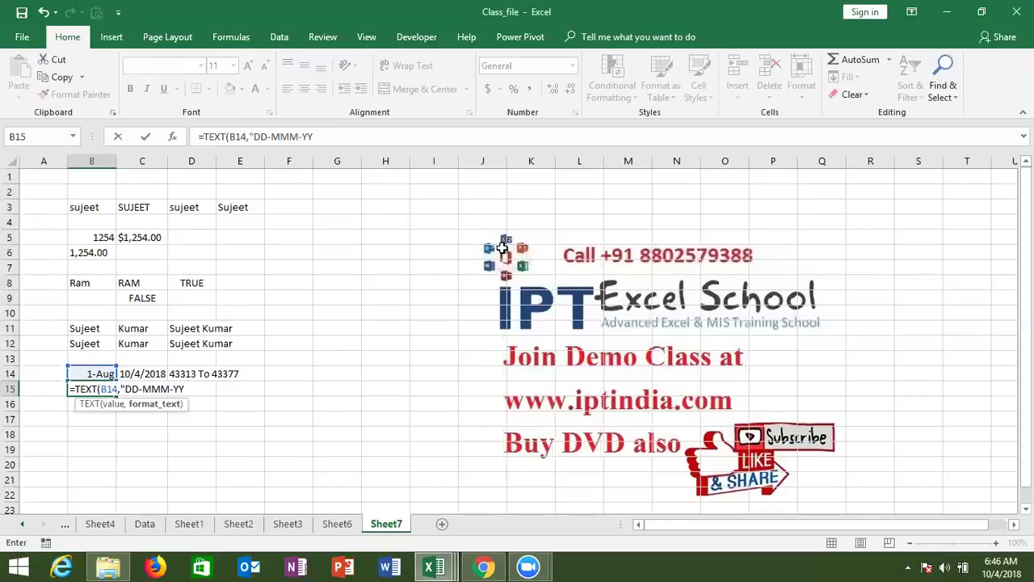
key(Return)
key(Return)
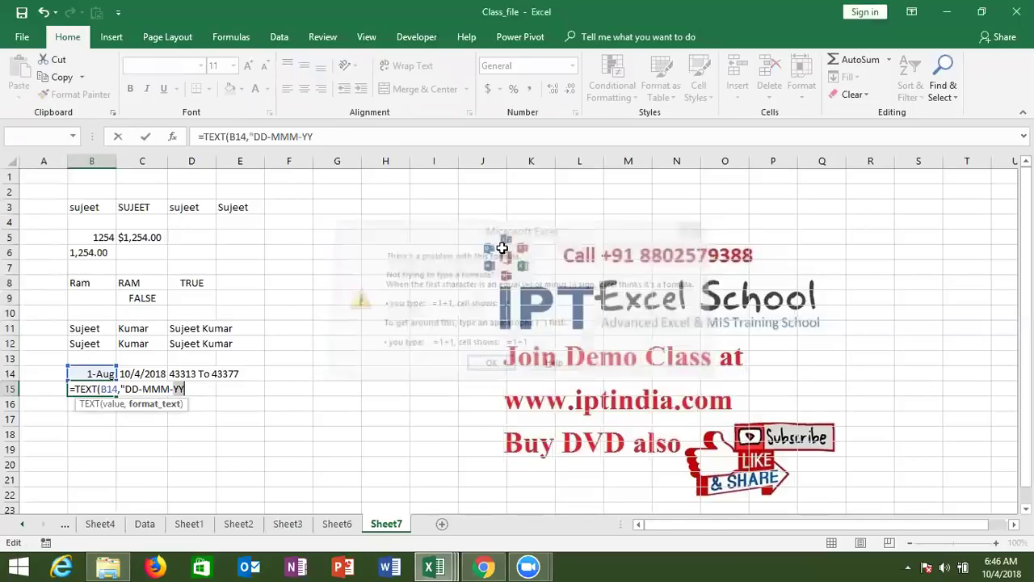
text(")
key(Return)
key(Up)
- Enter =TEXT(C14,"DD-MMM-YY") in C15 and =CONCATENATE(B15," To ",C15) in D15
key(Right)
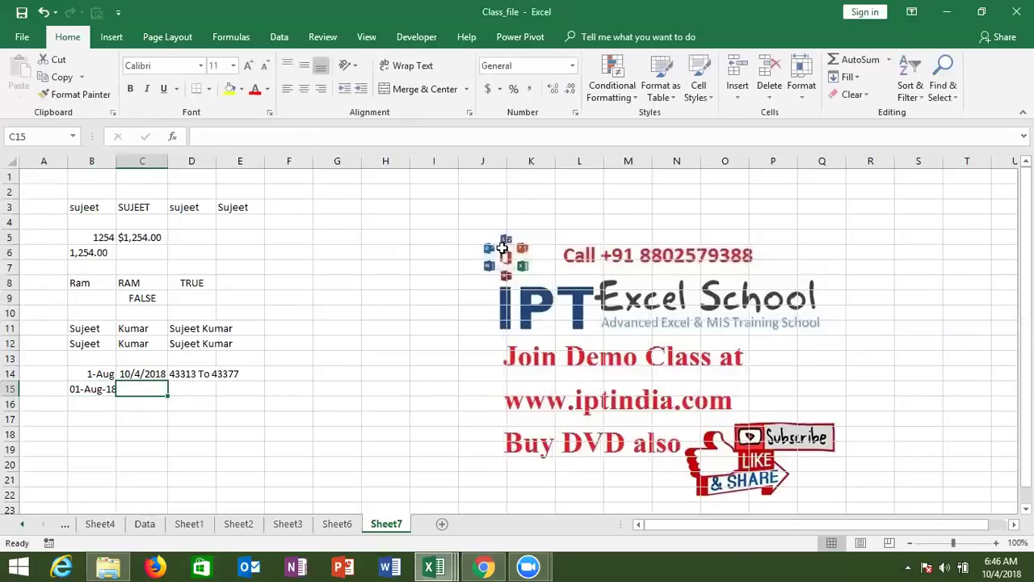
text(=TEXT(C14,"DD-MMM-YY"))
key(Tab)
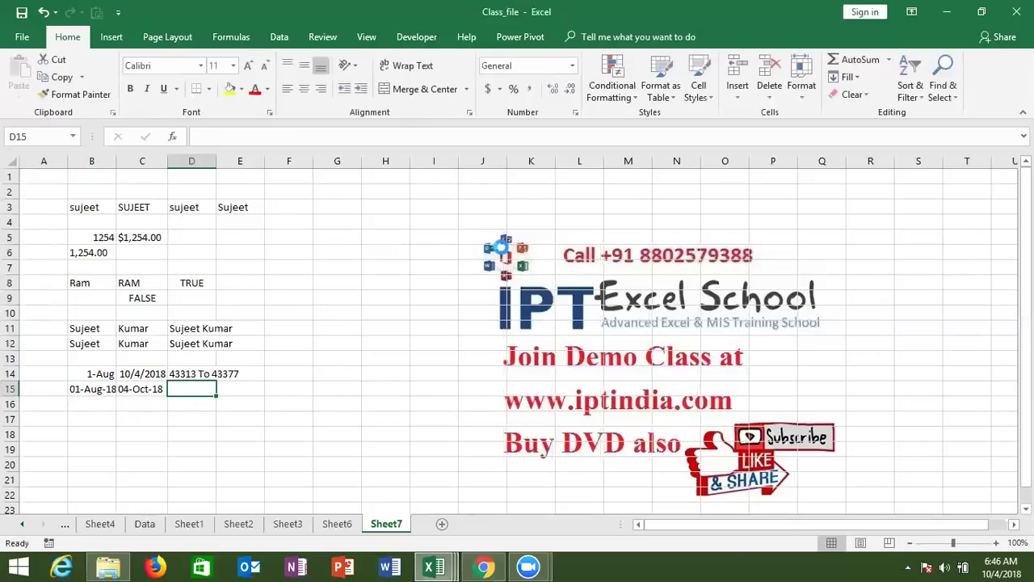
text(=CONCATENATE(B15," To ",C15))
key(Return)
- Review the row 15 formulas, then move to B18 for new data
key(Up)
key(Left)
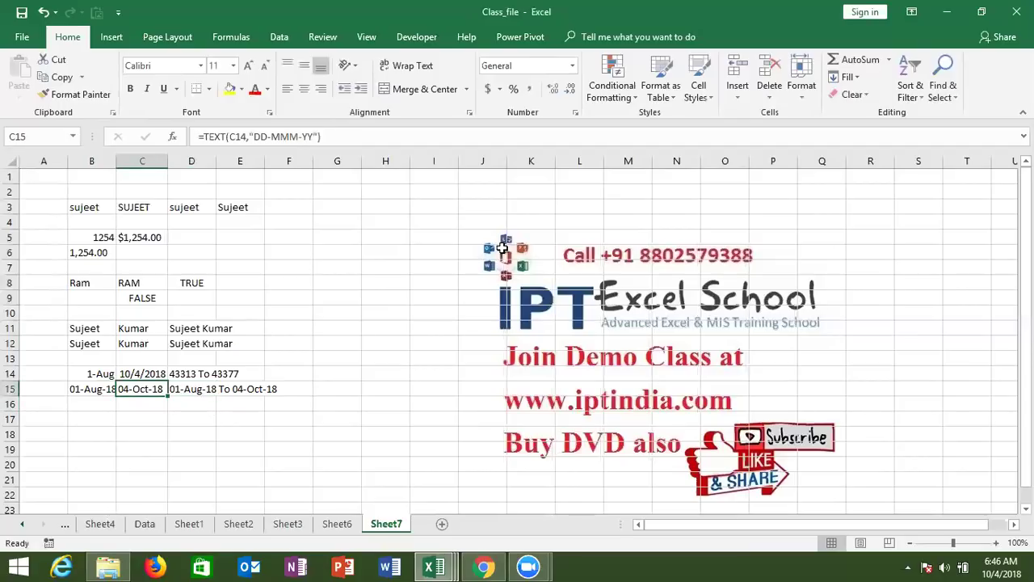
key(Right)
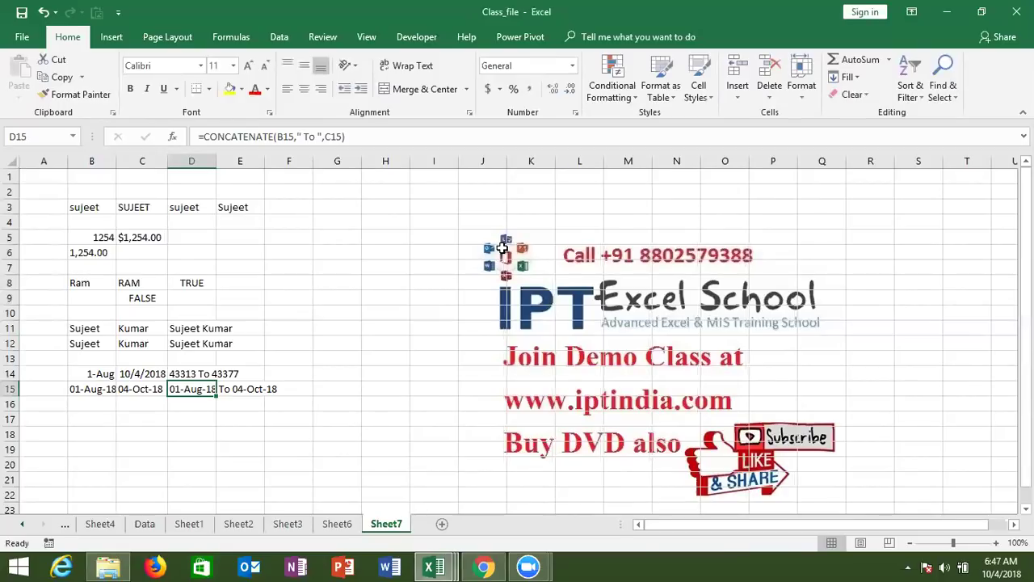
key(Down)
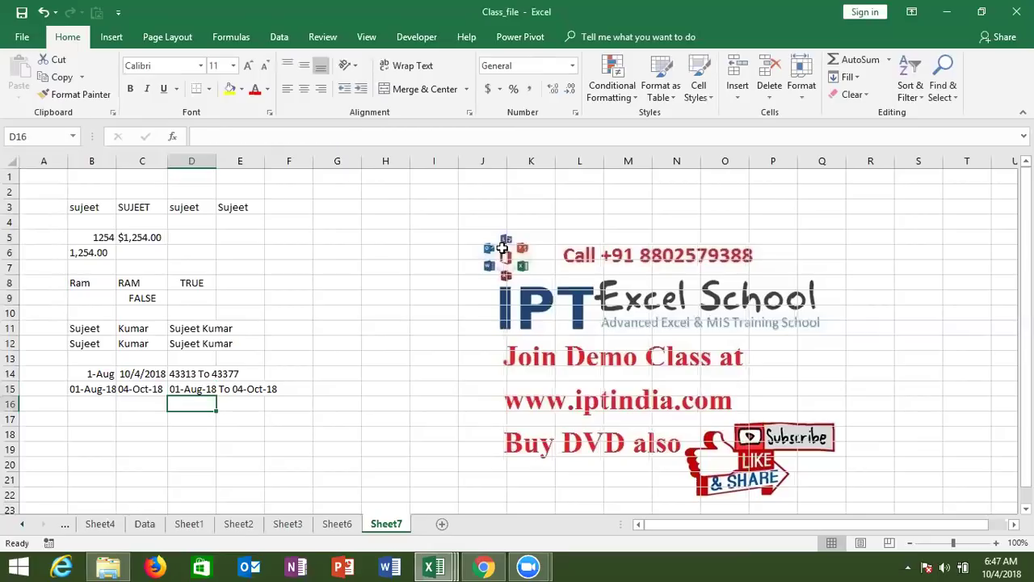
key(Down)
key(Down)
key(Up)
key(Up)
key(Up)
key(Left)
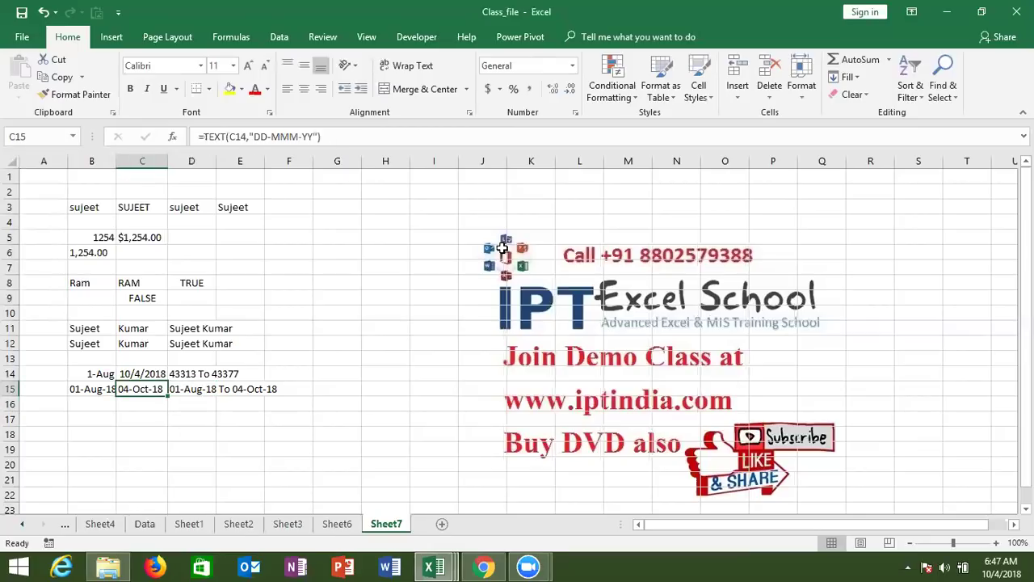
key(Left)
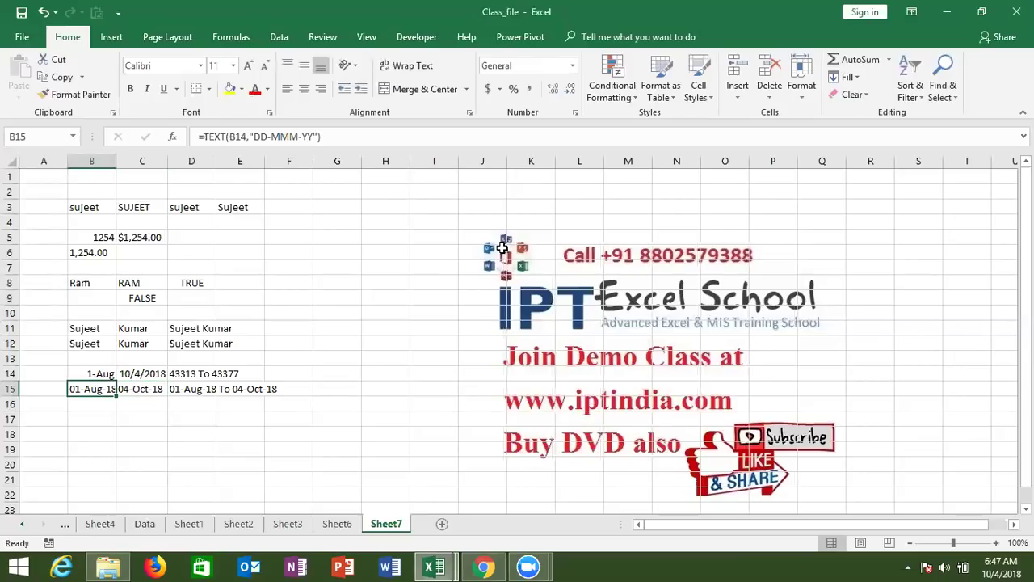
key(Down)
key(Down)
key(Down)
key(Down)
key(Up)
key(Up)
key(Up)
key(Up)
key(Up)
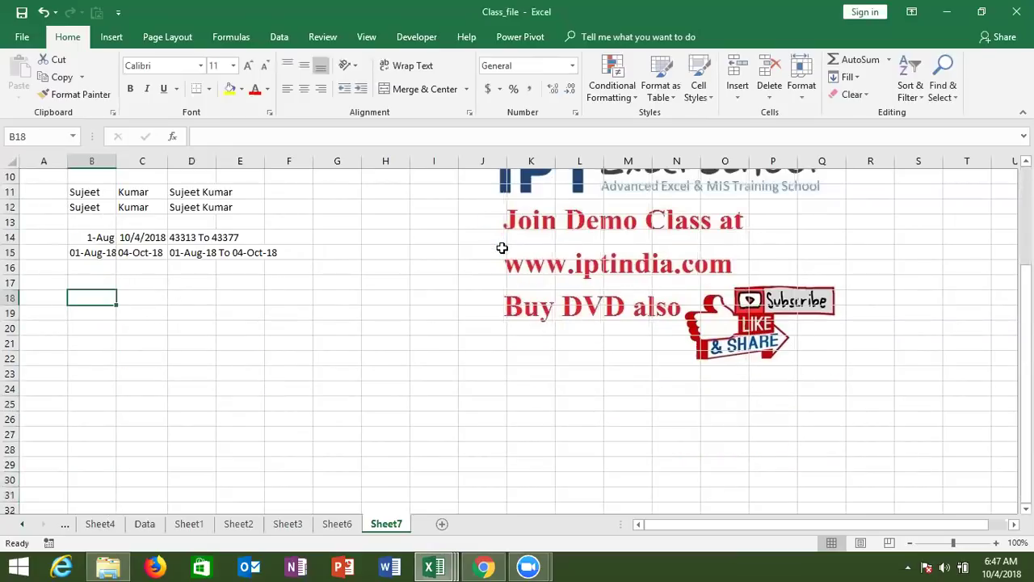
- Enter 123.963.258 in B18 and autofit column B to fit it
text(123)
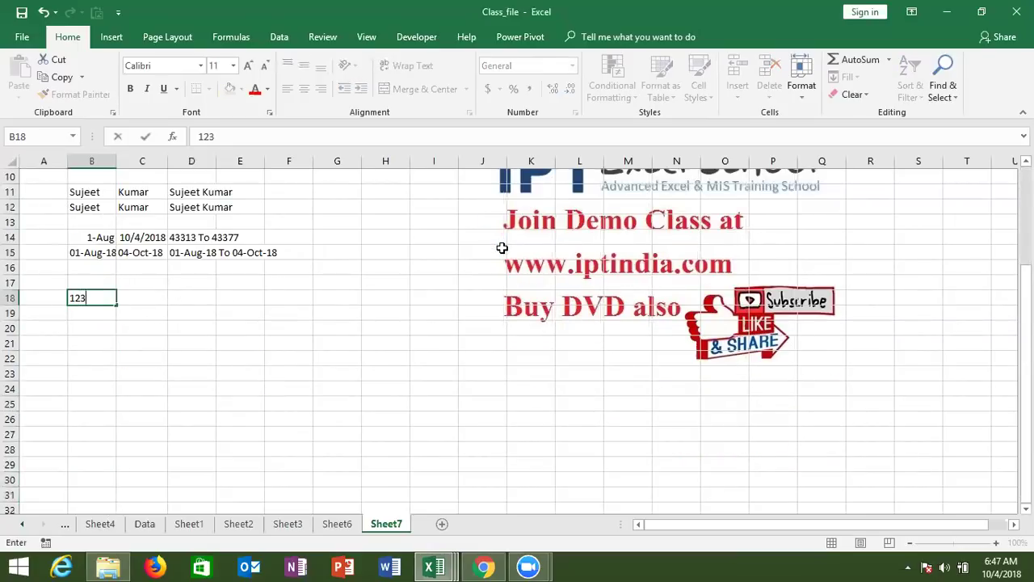
text(.963.)
text(258)
key(Return)
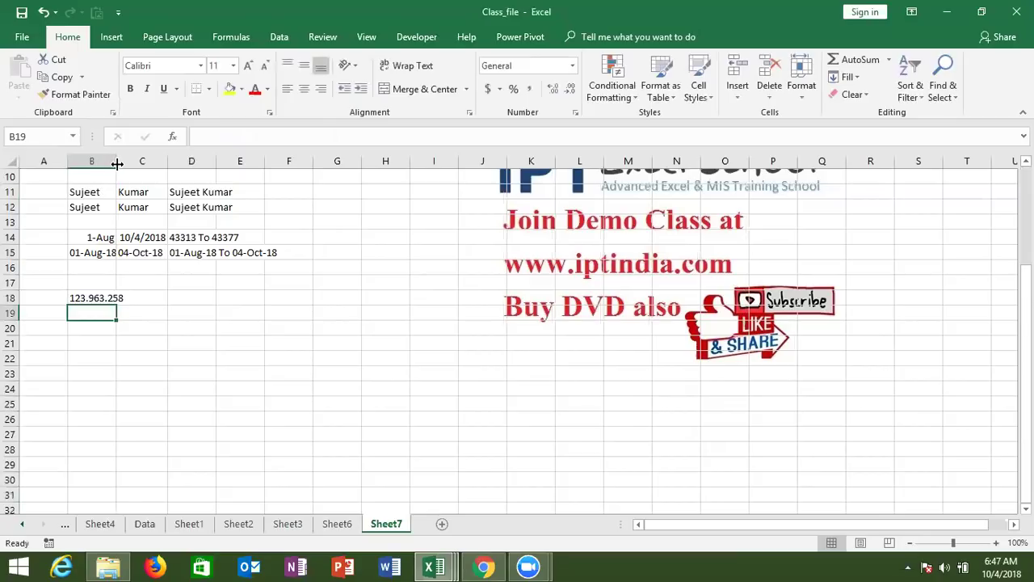
double_click(117, 164)
- Enter =LEFT(B18,3) in C18 to show the first three characters, 123
click(168, 304)
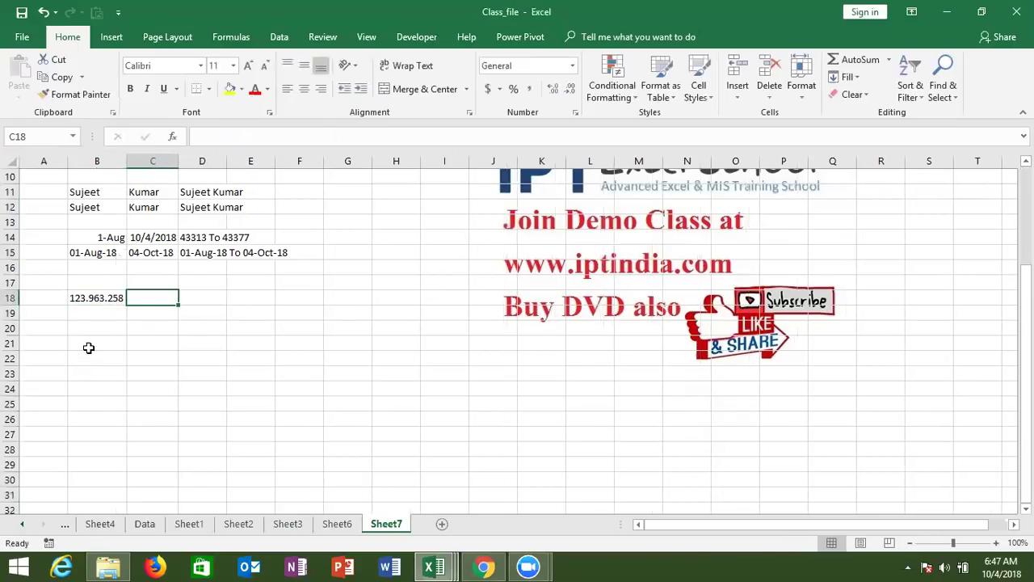
text(=le)
key(Tab)
key(Left)
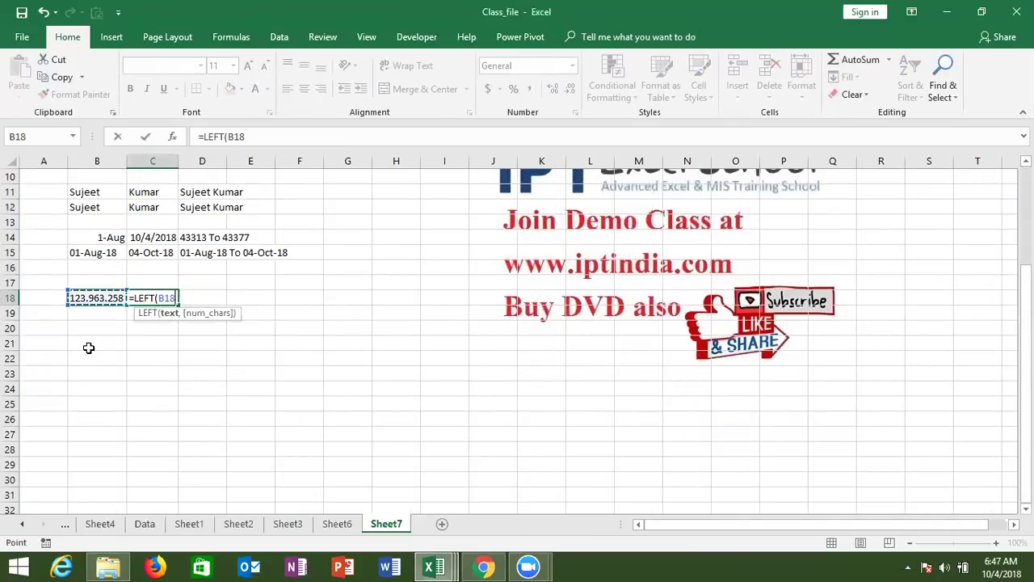
text(,3)
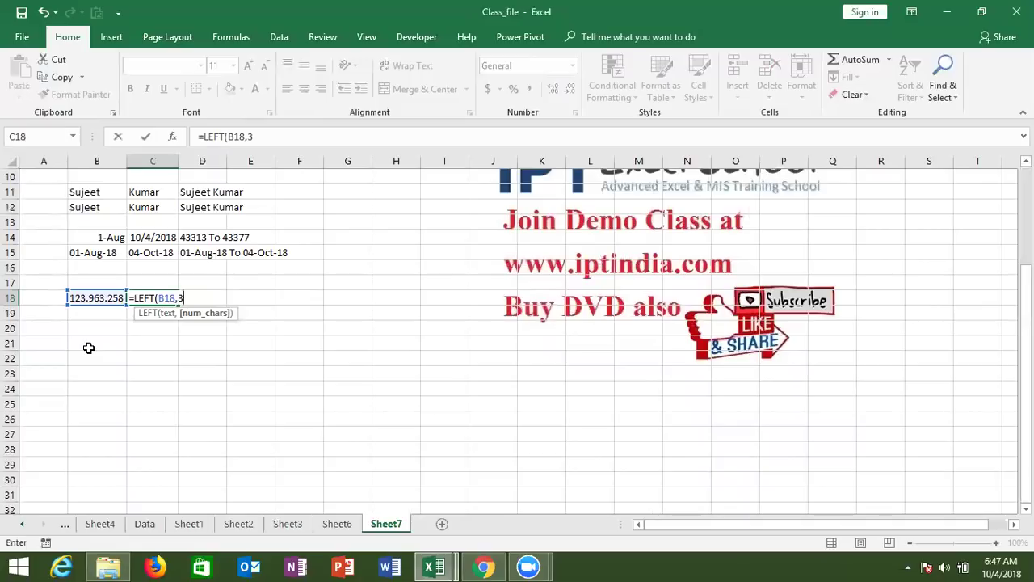
key(Return)
key(Up)
- Enter =RIGHT(B18,3) in E18 to show the last three digits, 258
key(Right)
key(Right)
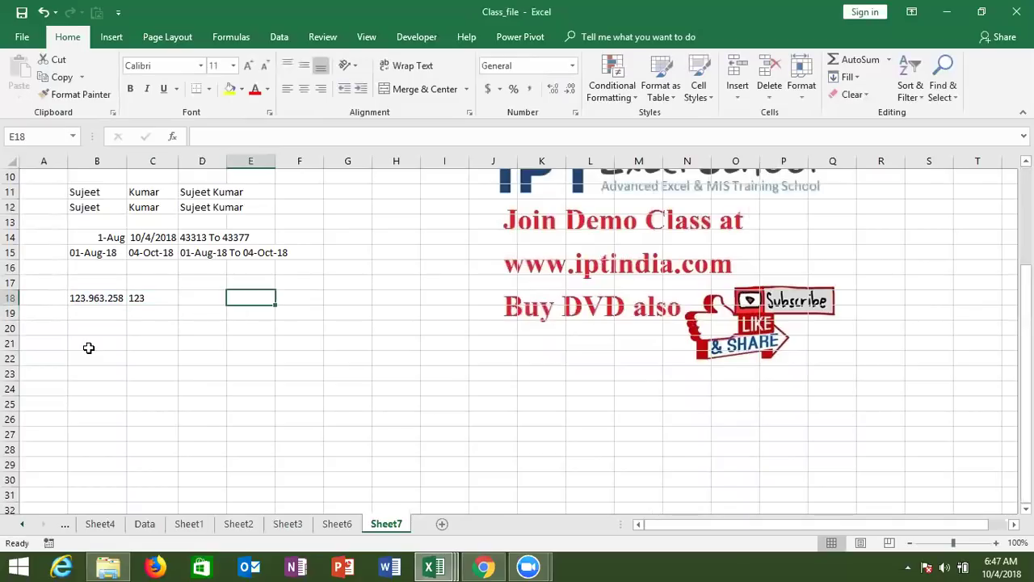
text(=ri)
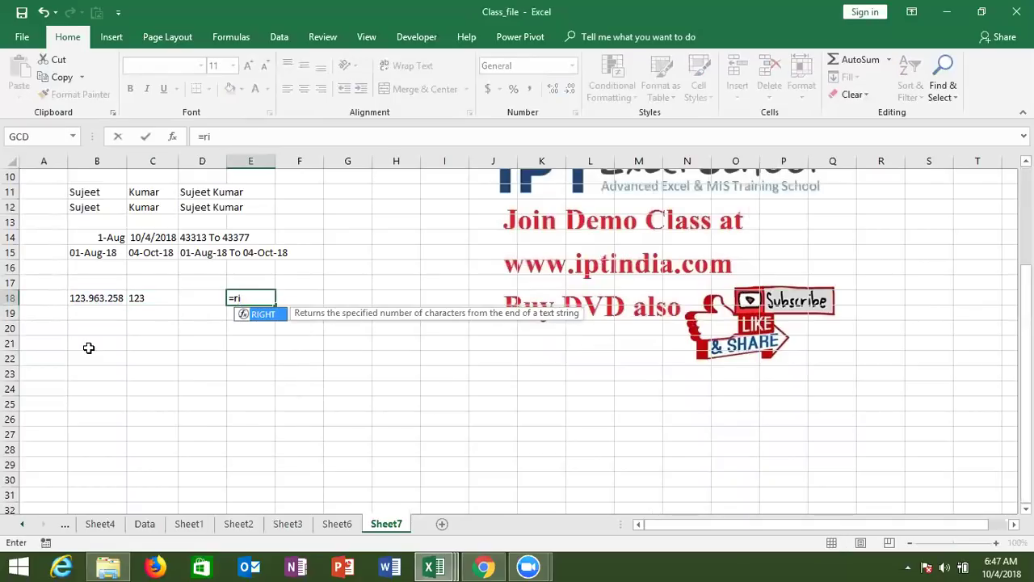
key(Tab)
key(Left)
key(Left)
key(Left)
text(,3)
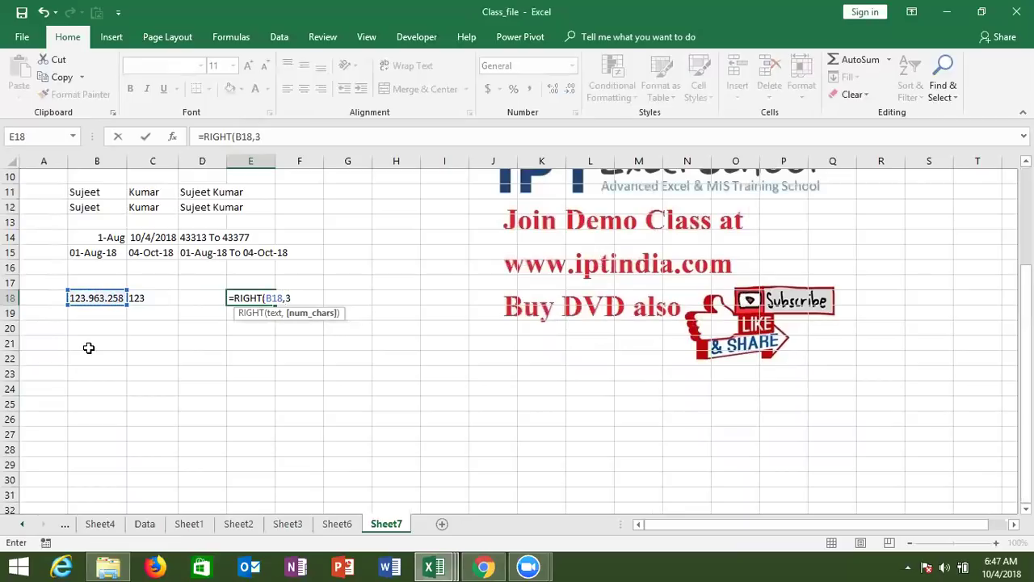
key(Return)
key(Up)
- Enter =MID(B18,5,3) in D18 to return 963, then review the row 18 formulas
key(Left)
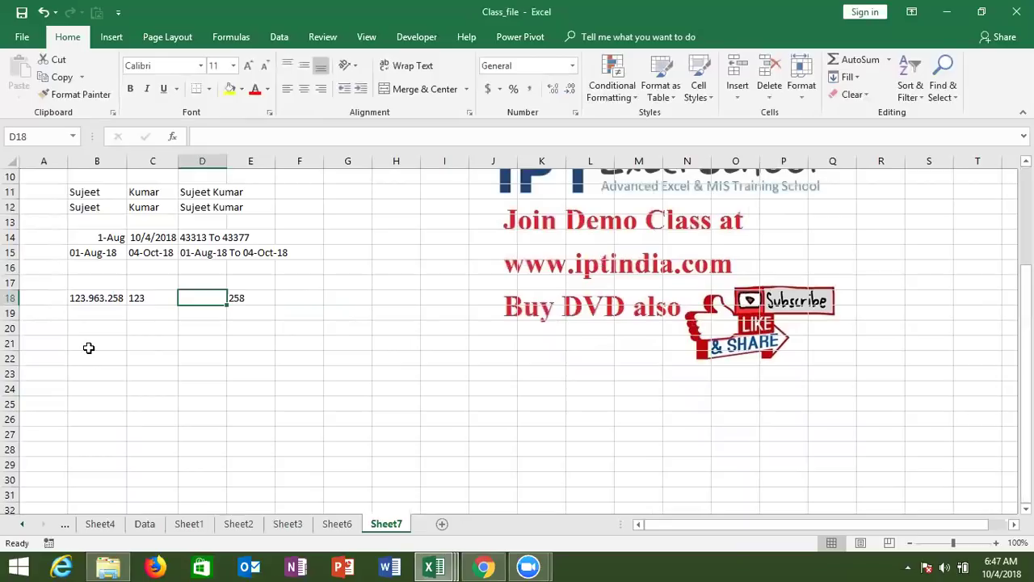
text(=mi)
key(Tab)
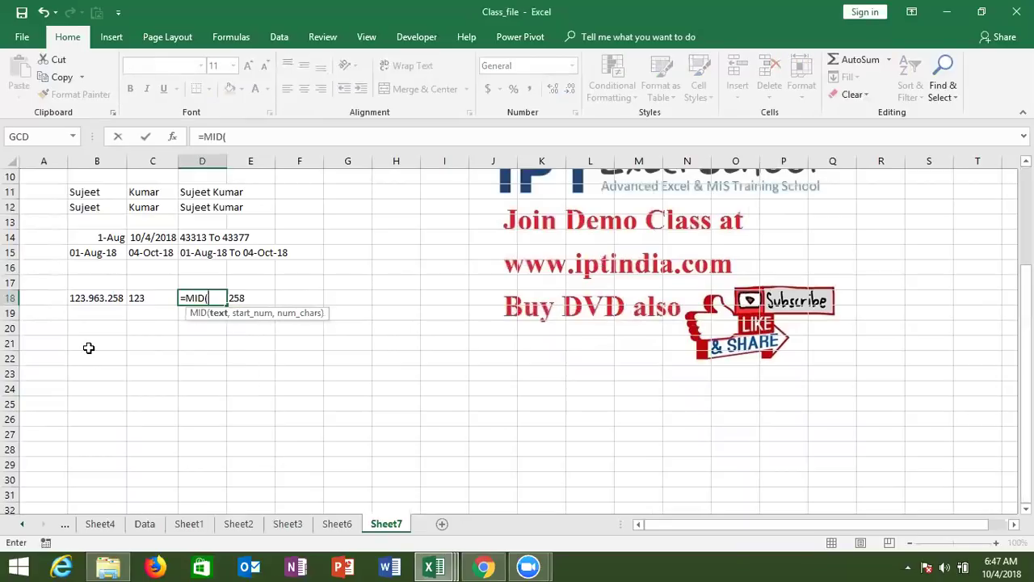
key(Left)
key(Left)
text(,)
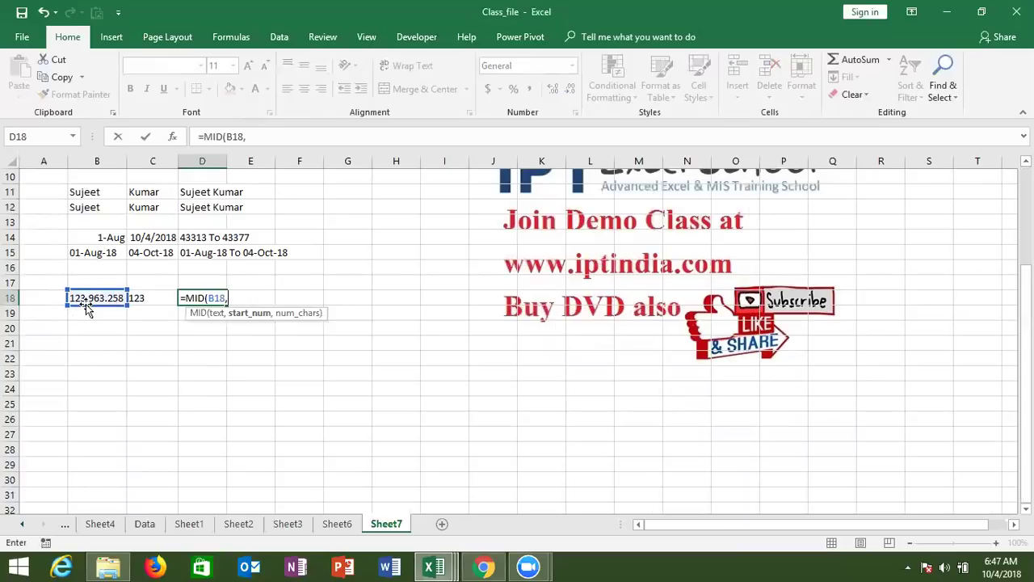
text(5,)
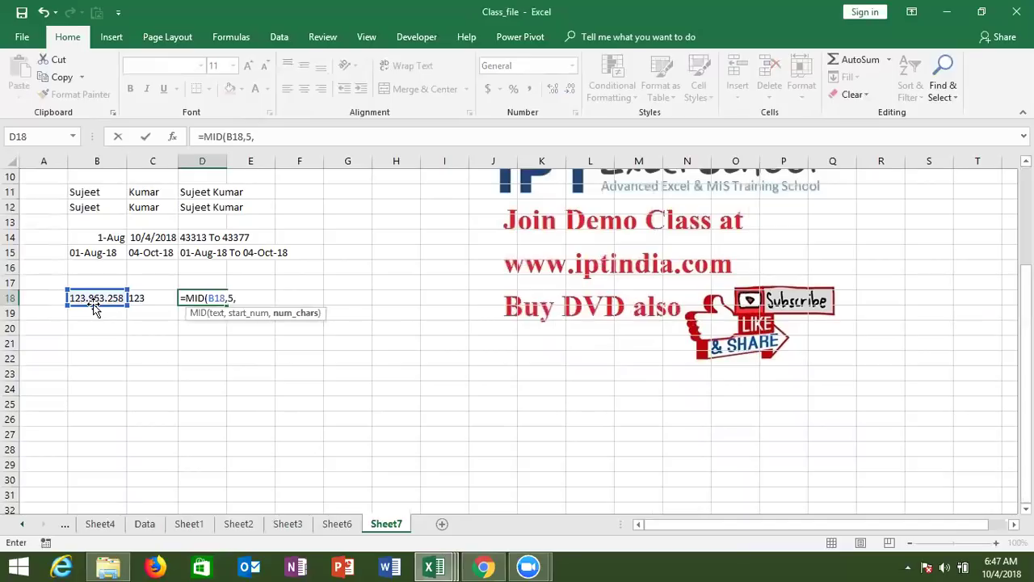
text(3)
key(Return)
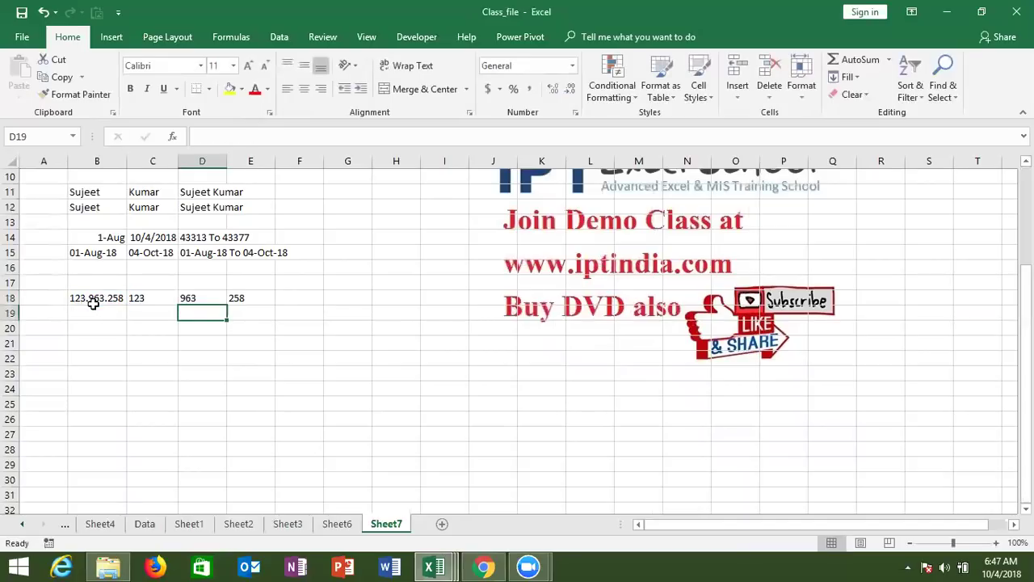
key(Up)
key(Left)
key(Right)
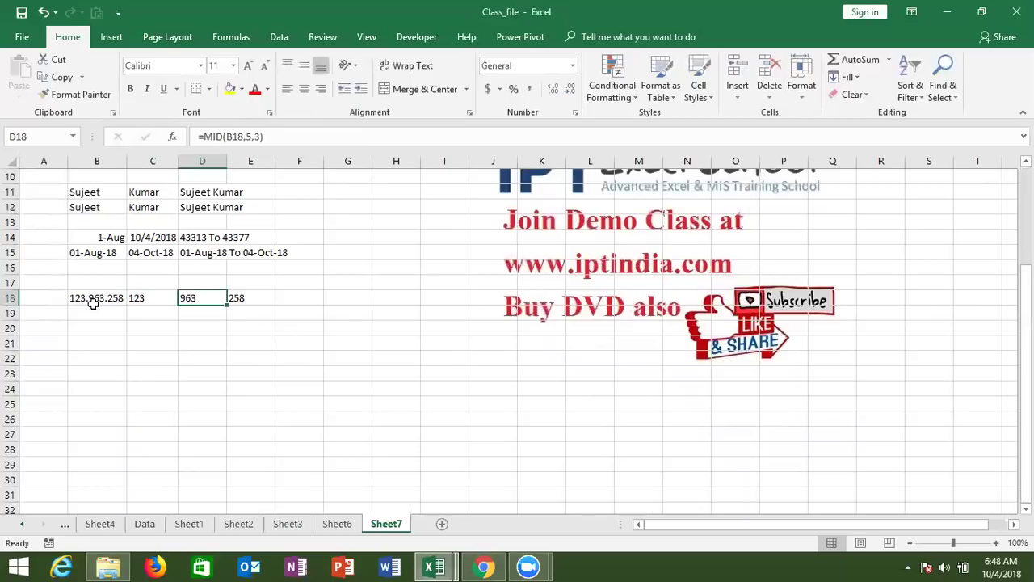
key(Left)
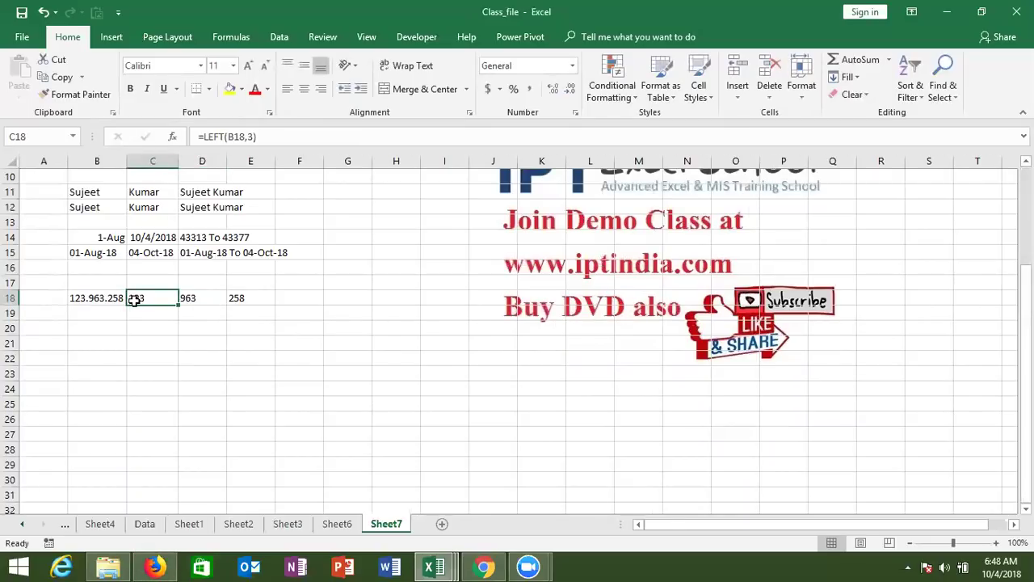
double_click(134, 299)
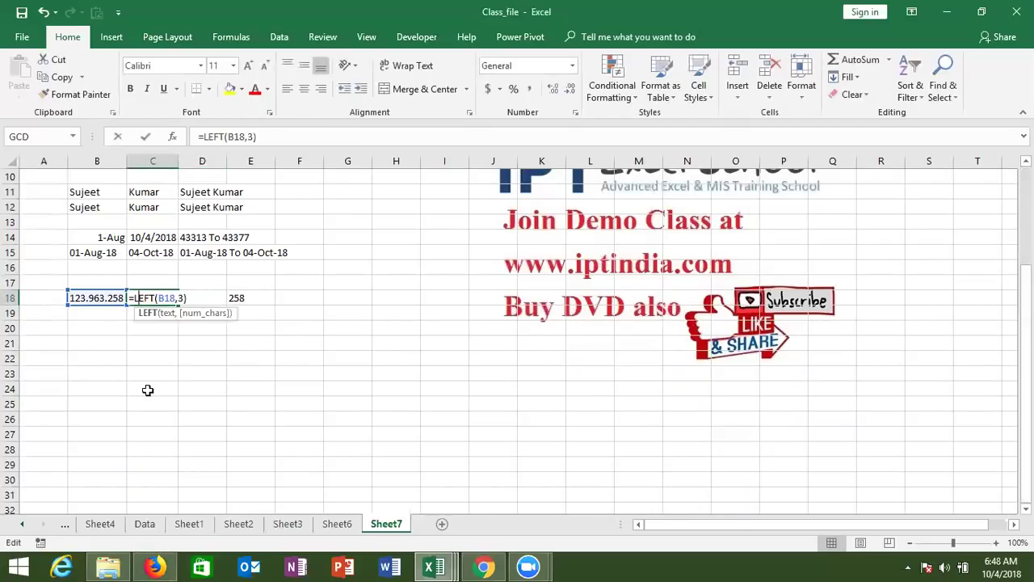
right_click(168, 563)
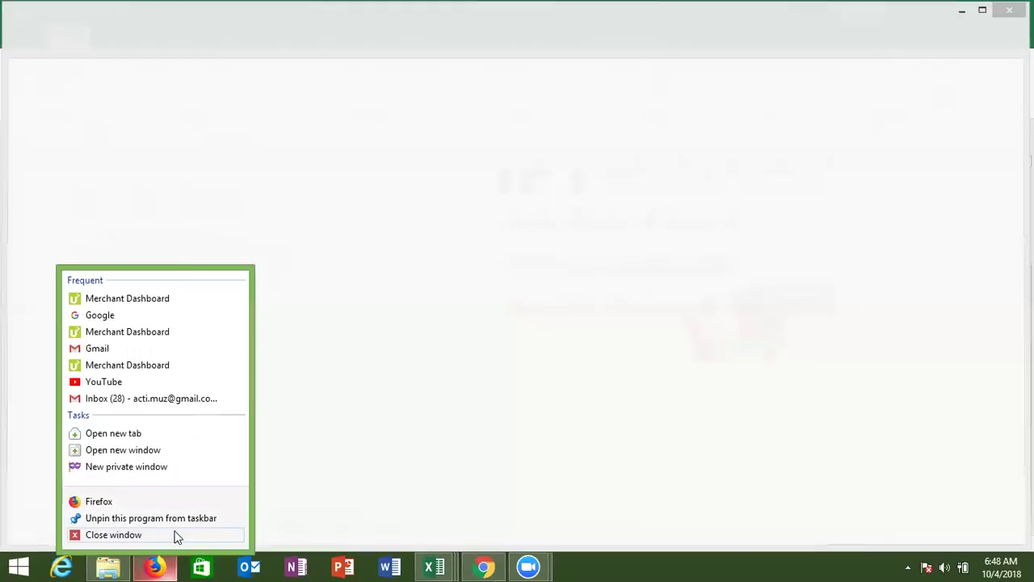
click(174, 531)
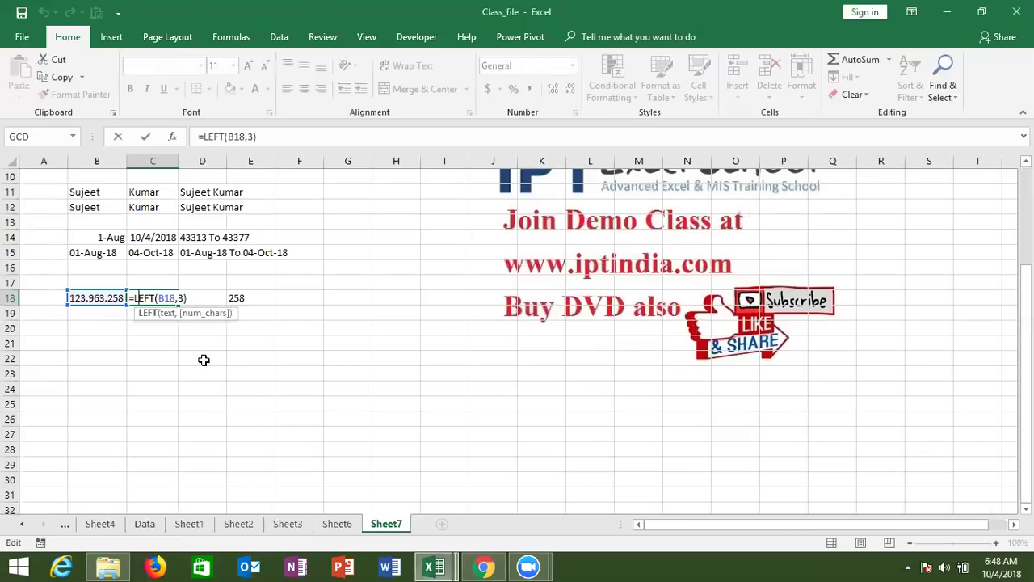
key(Return)
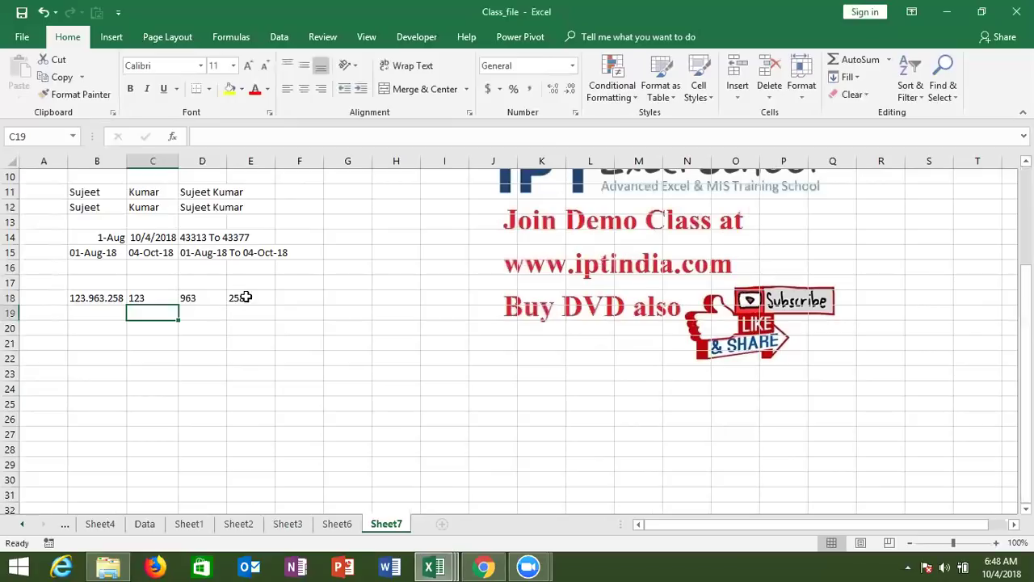
click(246, 298)
double_click(246, 297)
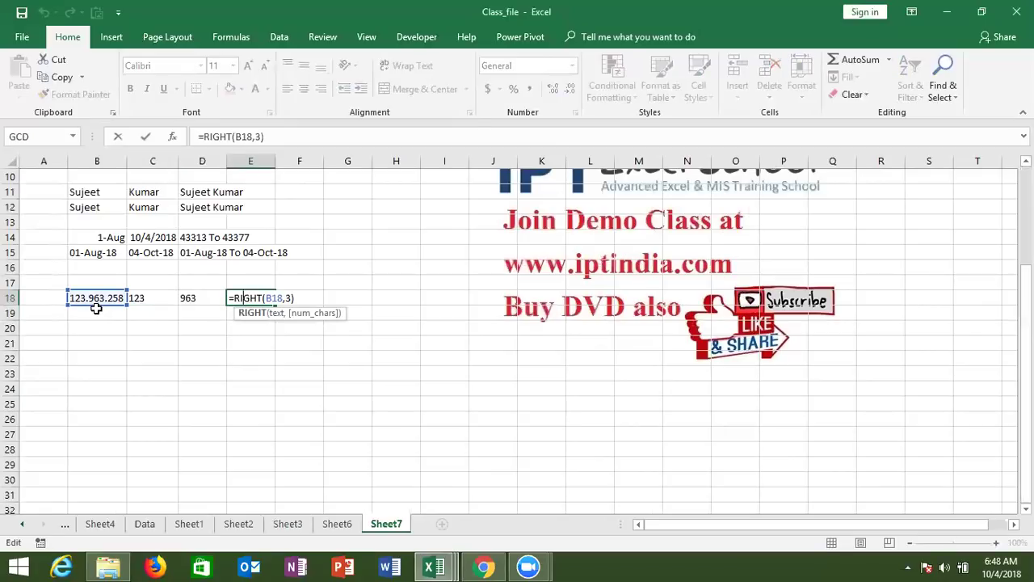
key(Return)
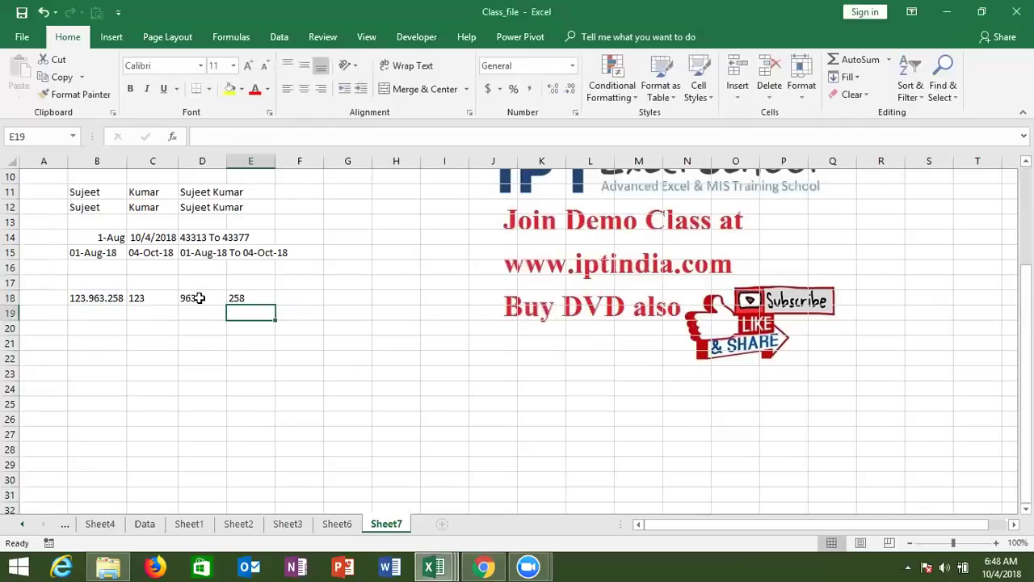
click(199, 298)
double_click(200, 299)
double_click(217, 299)
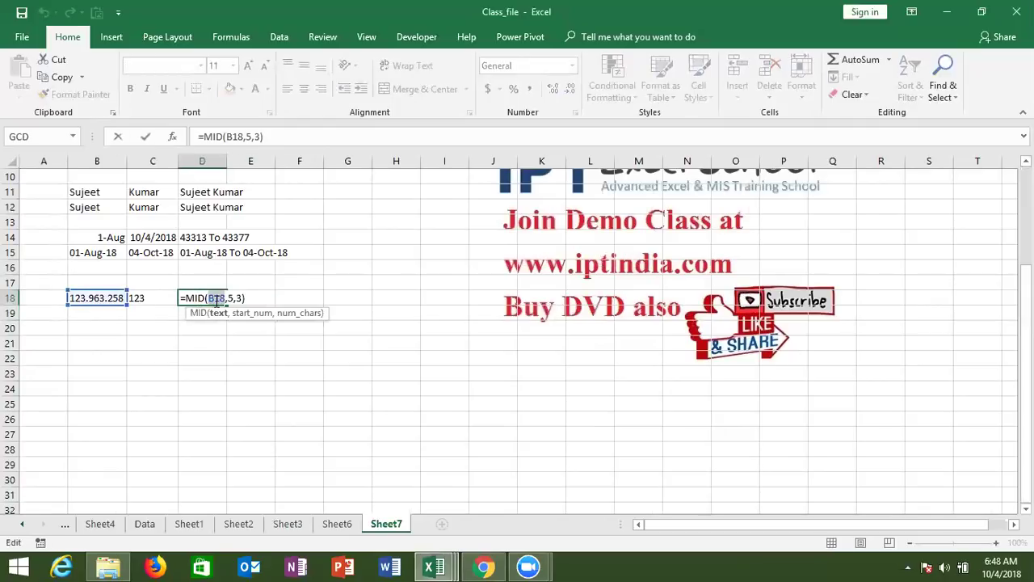
click(231, 299)
key(Right)
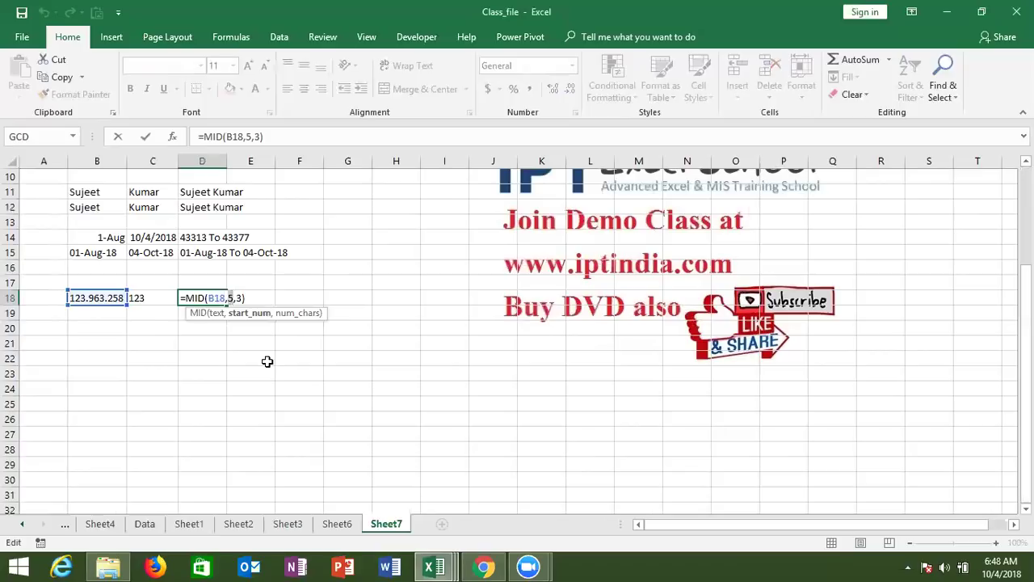
click(240, 299)
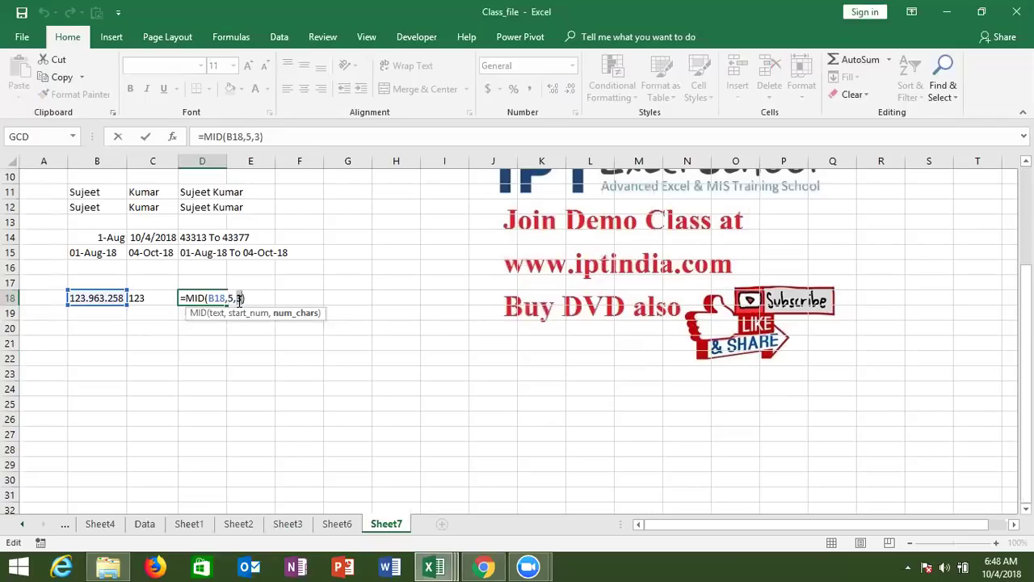
key(Return)
key(Up)
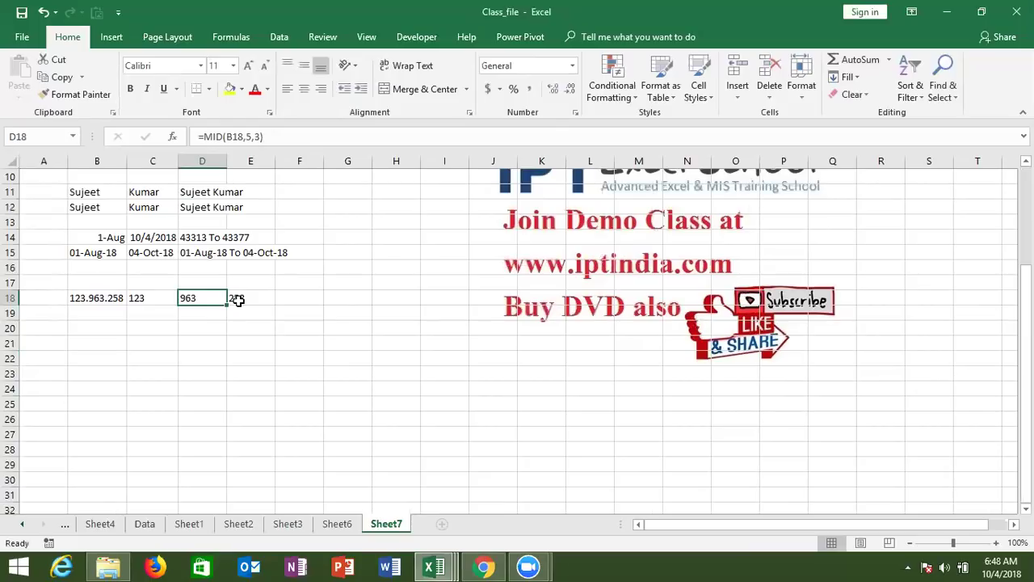
key(Up)
key(Up)
key(Up)
key(Up)
key(Up)
key(Up)
key(Up)
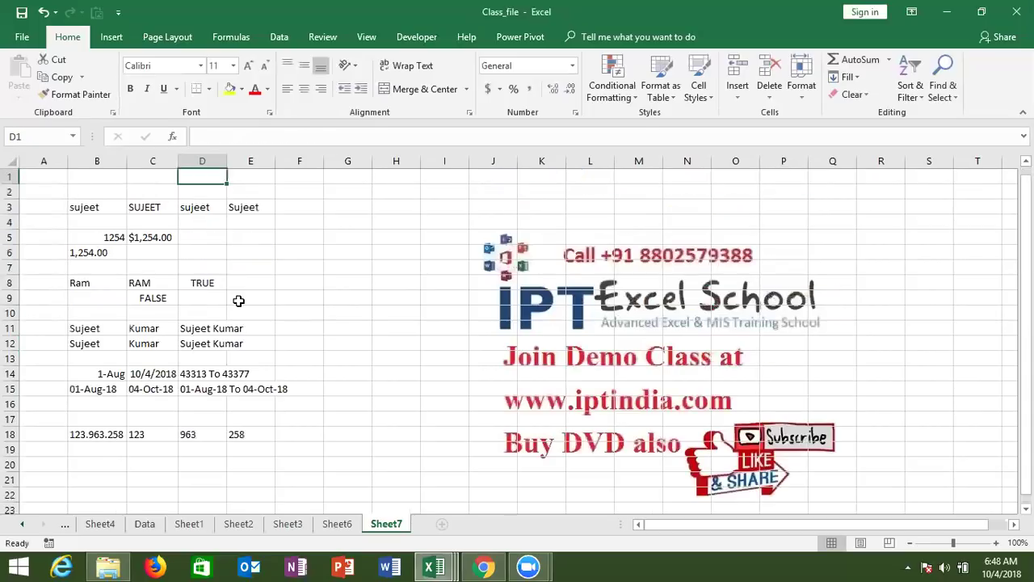
key(Down)
key(Down)
key(Down)
key(Down)
key(Down)
key(Down)
key(Down)
key(Down)
key(Down)
key(Down)
key(Down)
key(Down)
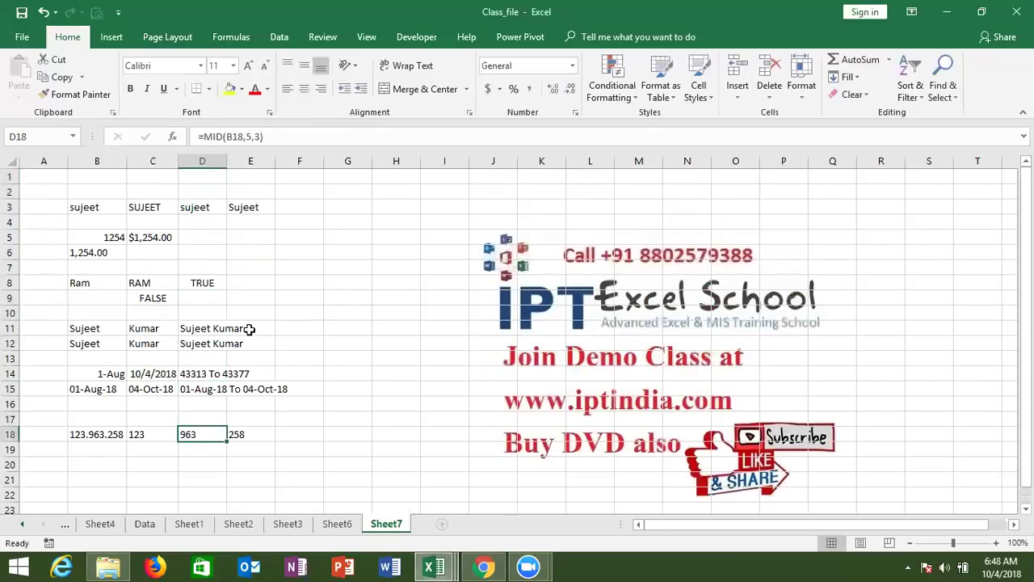
double_click(187, 434)
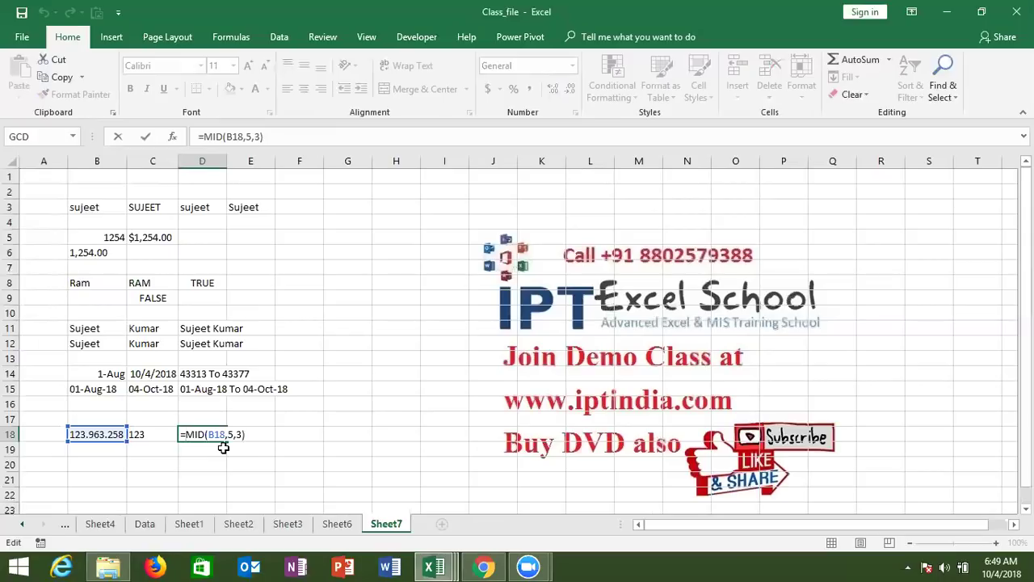
key(Return)
key(Up)
key(Right)
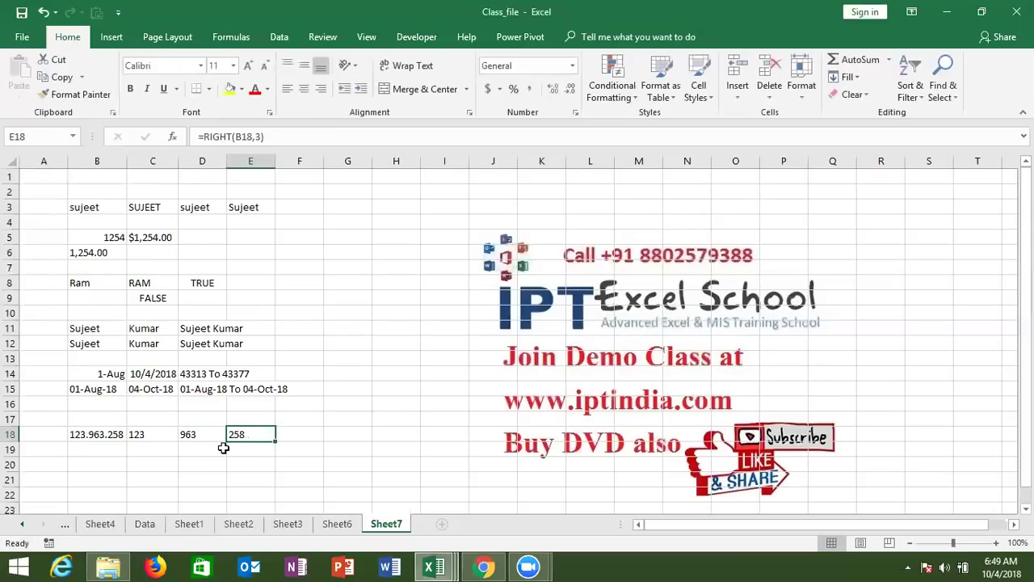
key(Right)
key(Down)
key(Left)
key(Left)
key(Left)
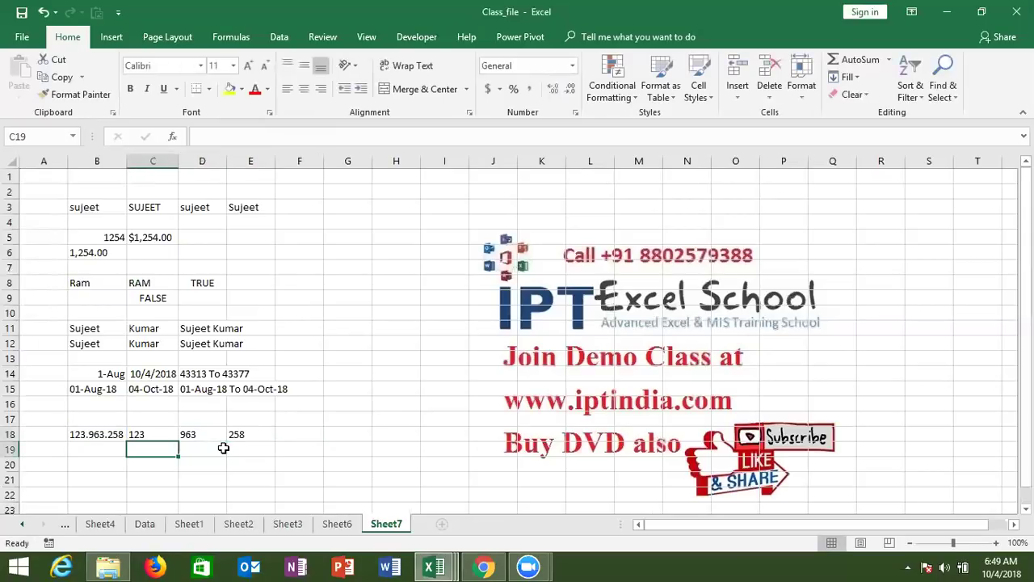
key(Left)
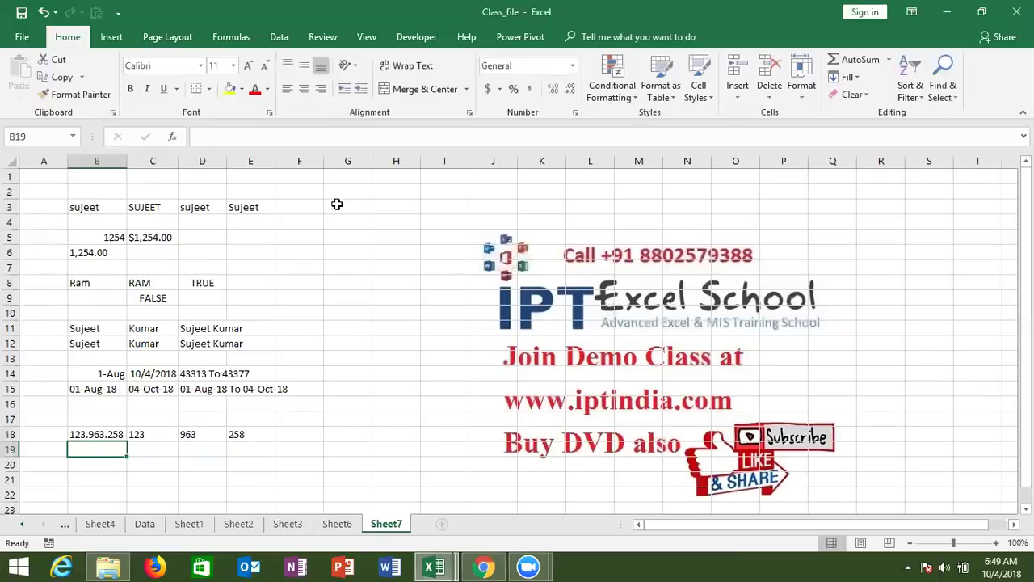
click(337, 205)
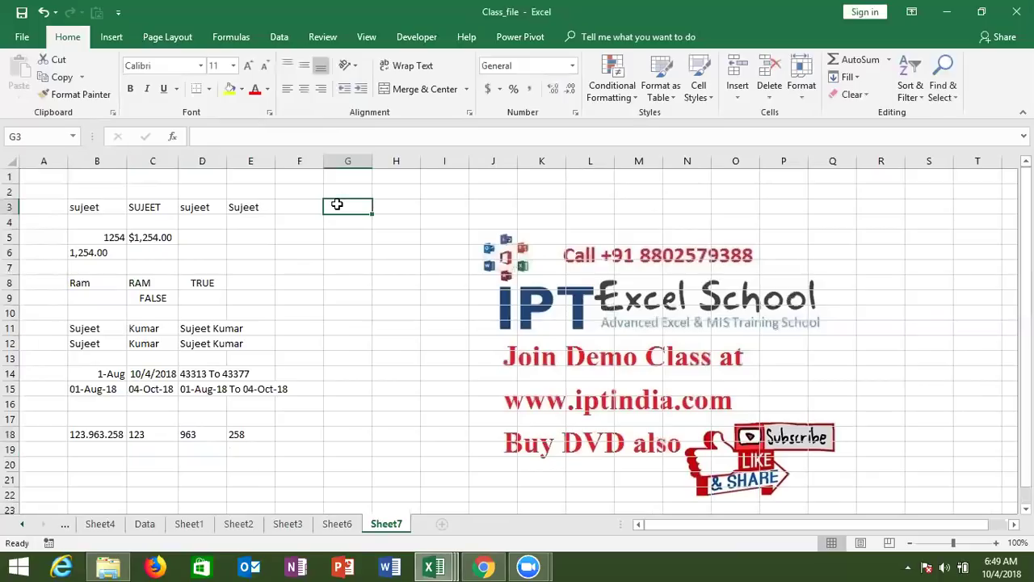
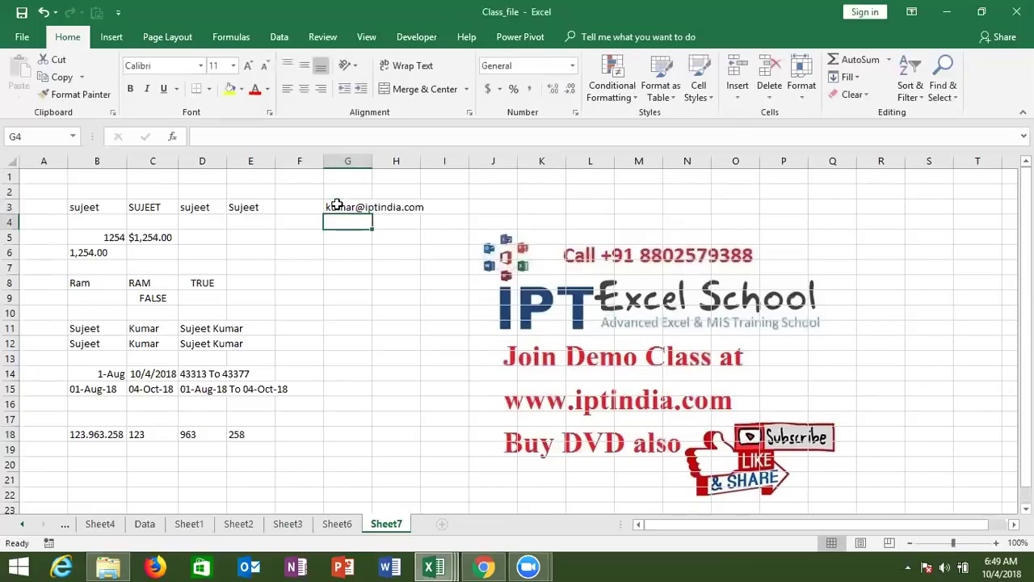
- Enter a sample e-mail address in G3 and widen column G to fit it
drag(373, 163, 373, 162)
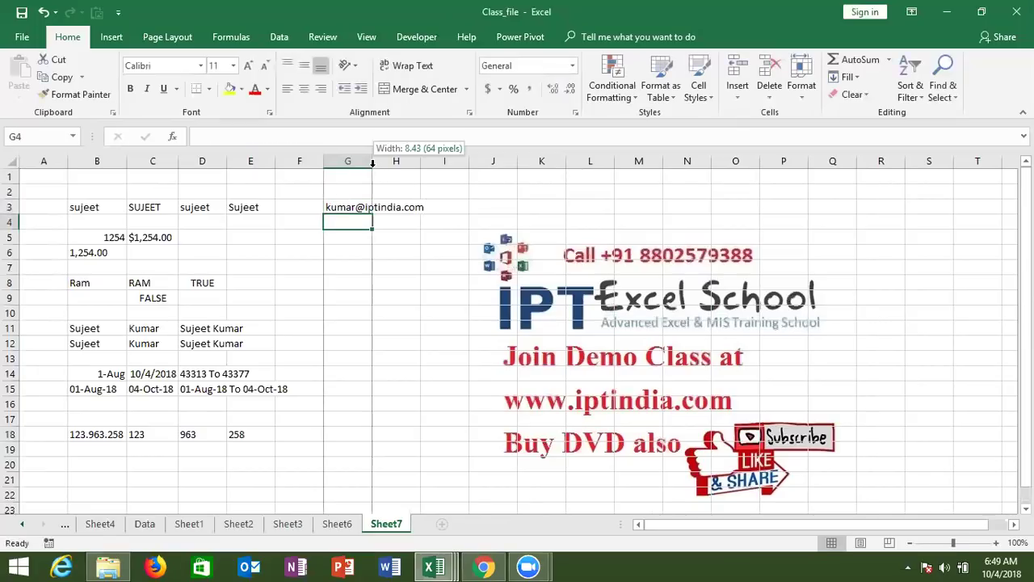
double_click(373, 163)
- Add the headers id in H2 and site in I2
click(430, 204)
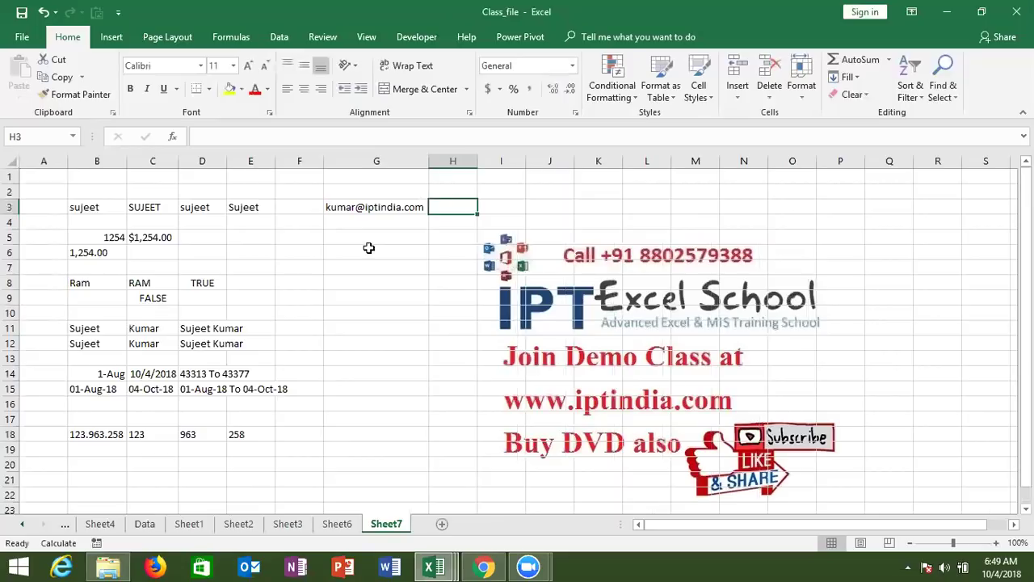
click(447, 192)
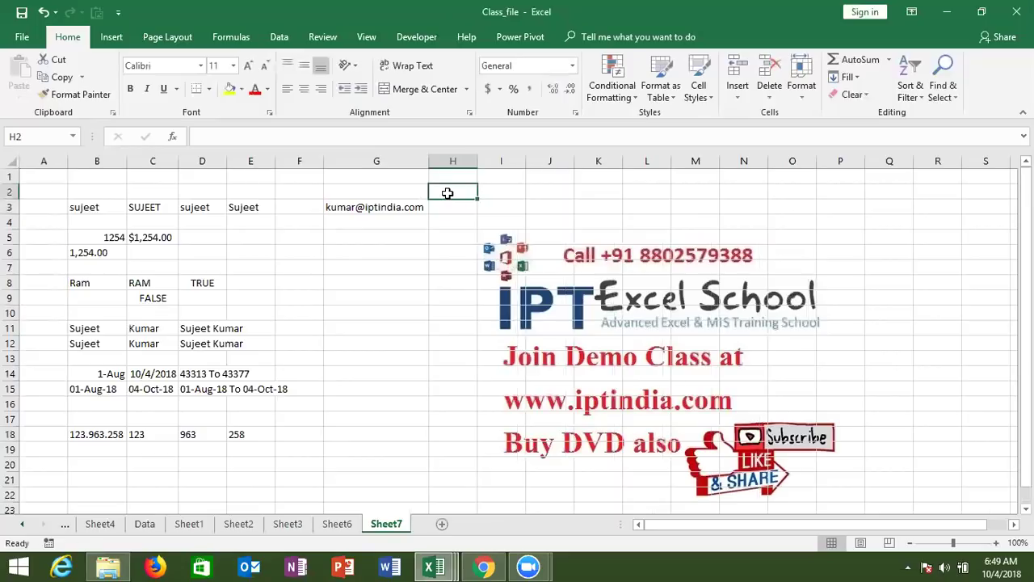
text(id)
key(Tab)
text(site)
key(Return)
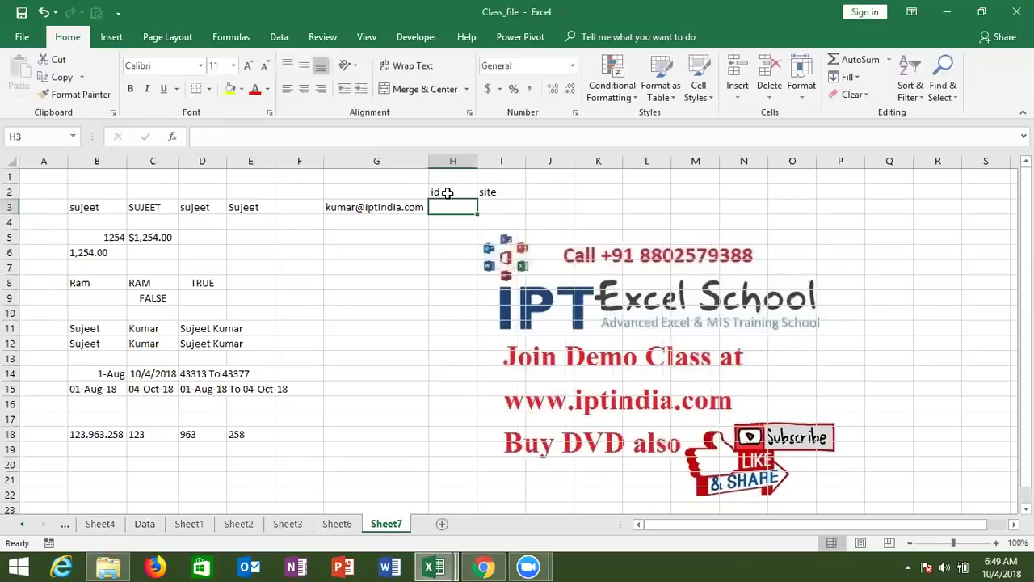
- Enter =LEFT(G3,5) in H3 to extract the e-mail's user ID
text(=)
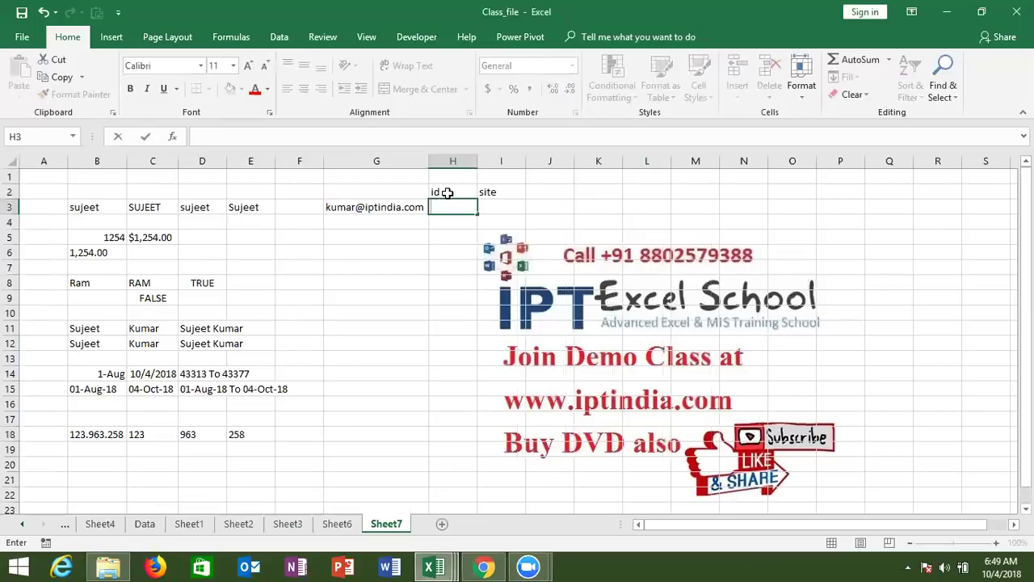
text(le)
key(Tab)
key(Down)
key(Up)
key(Left)
text(,5)
key(Return)
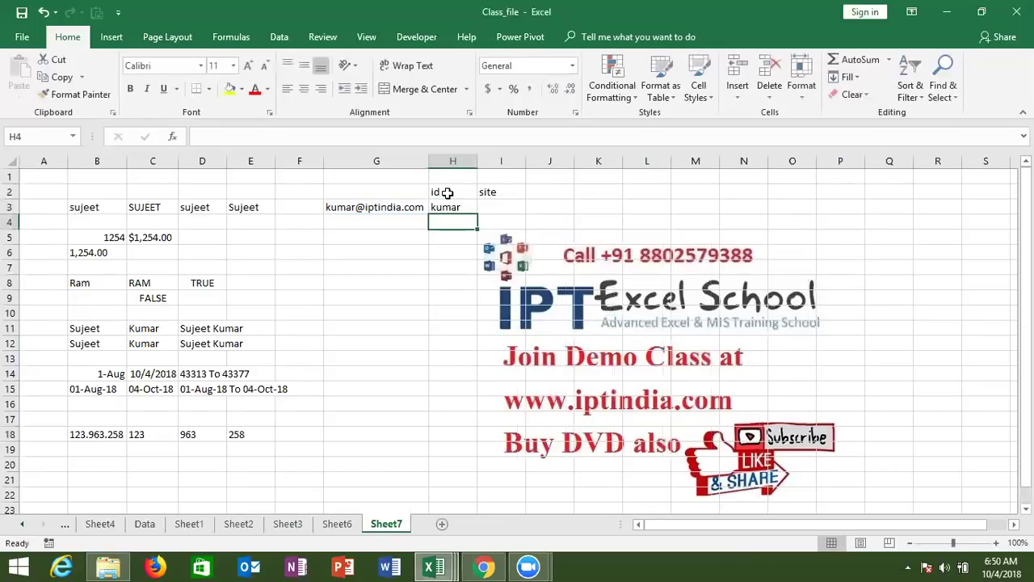
key(Up)
key(Right)
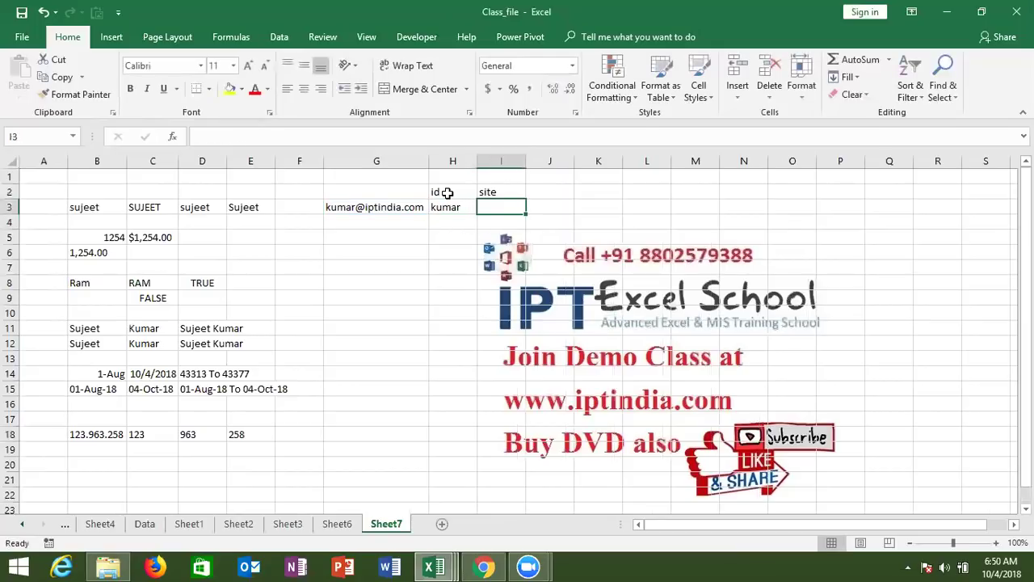
key(Left)
key(Left)
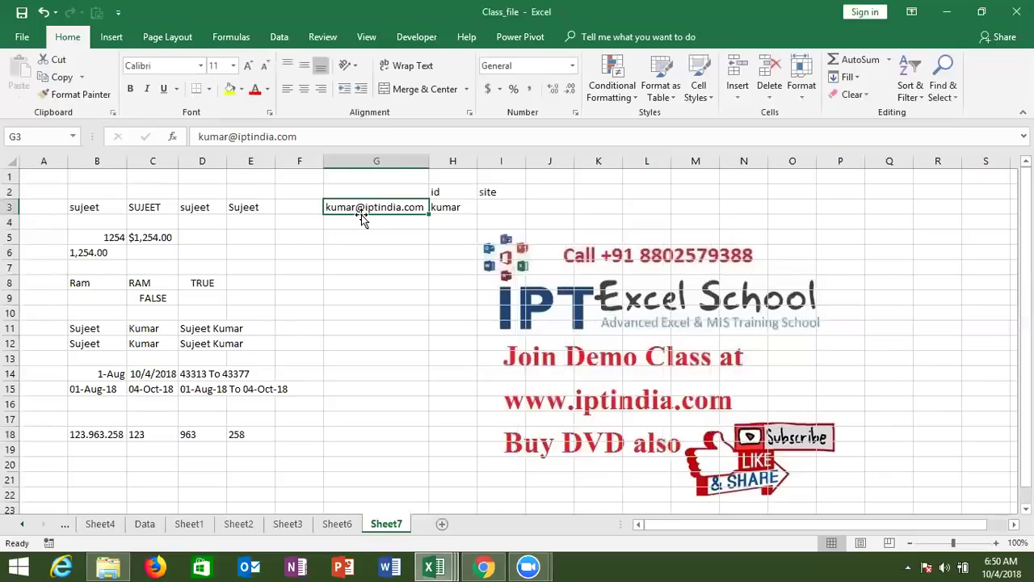
- Enter =FIND("@",G3,1) in G4 to locate the @ in the e-mail
click(361, 218)
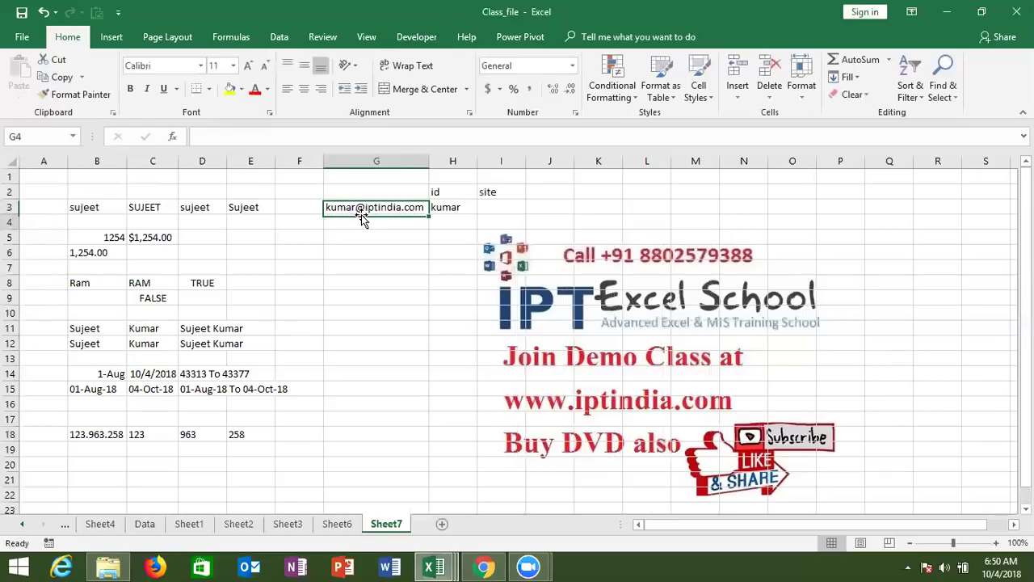
text(=find)
key(Tab)
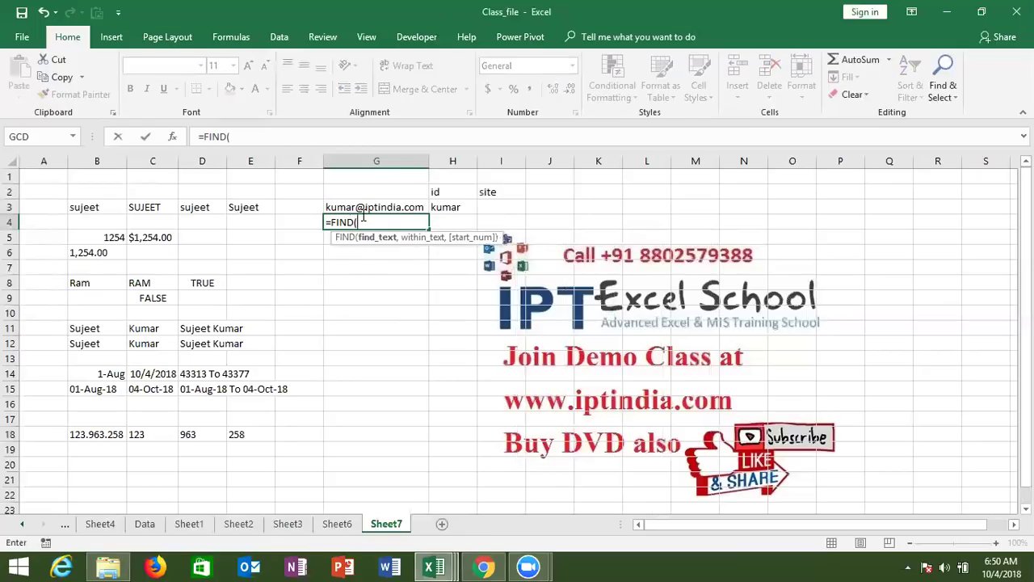
text("@)
text(",)
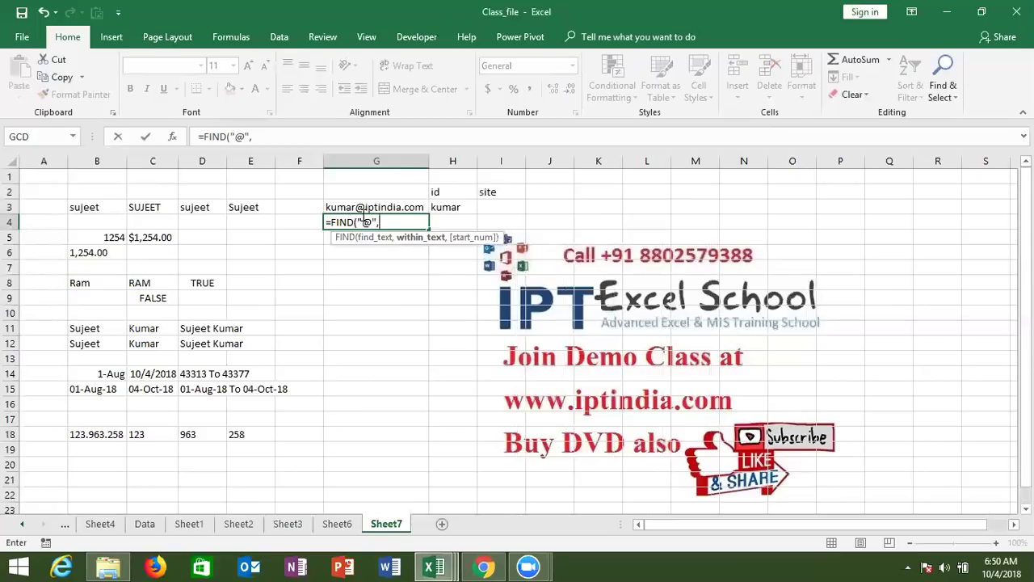
click(366, 206)
text(,)
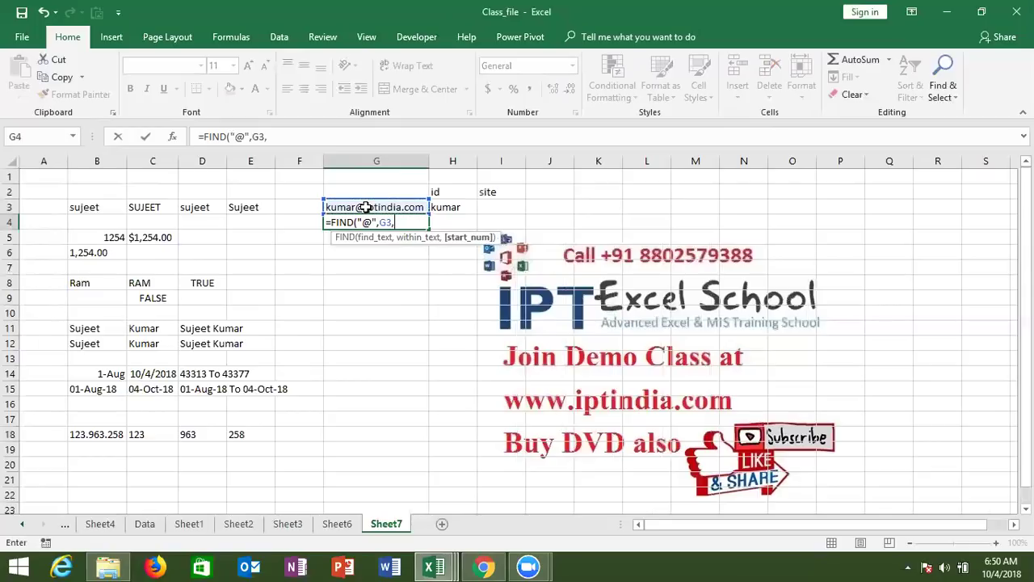
text(1)
key(Return)
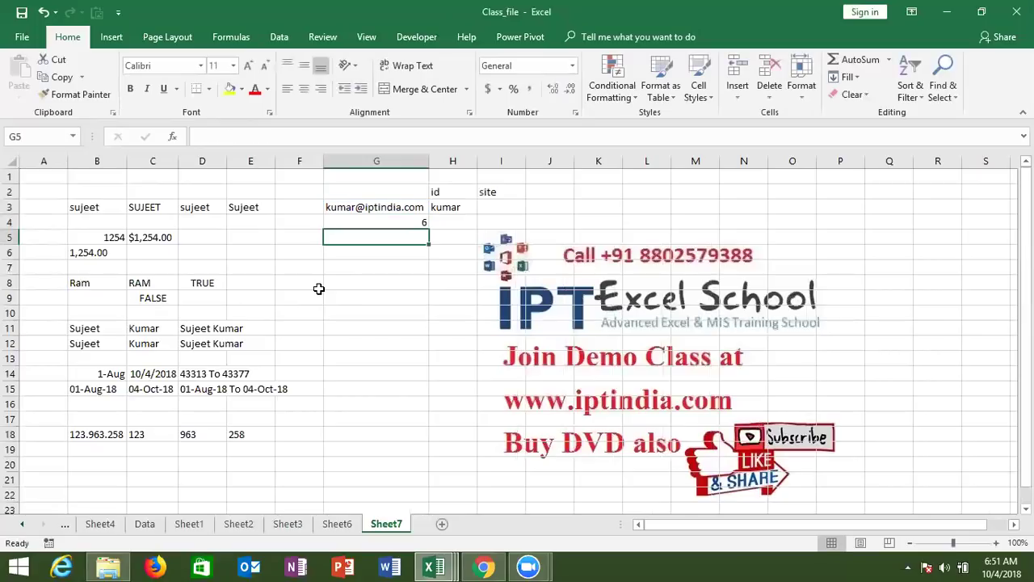
- Inspect the arguments of the FIND formula in G4 without changing it
key(Up)
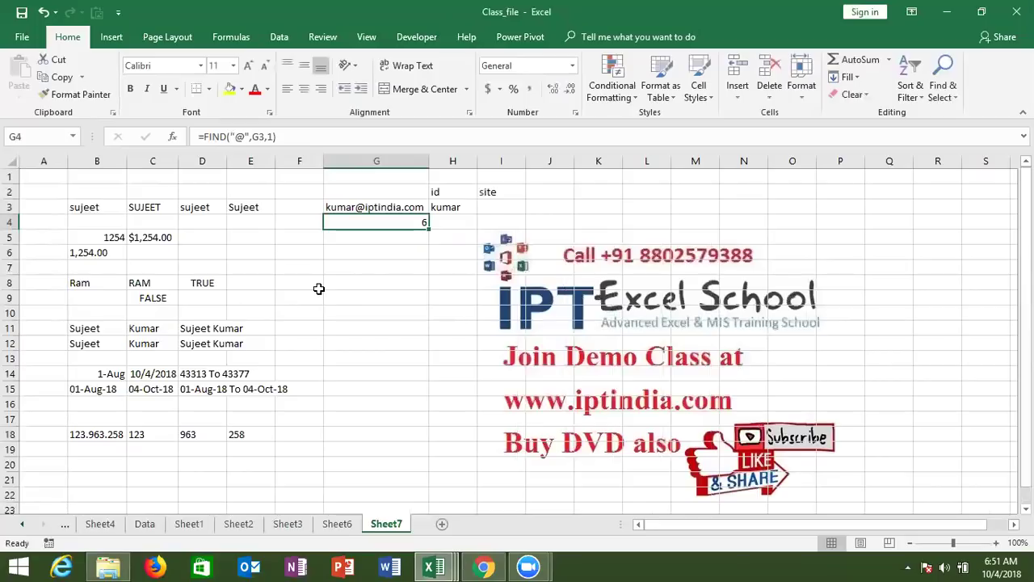
double_click(393, 222)
click(366, 222)
double_click(388, 223)
click(398, 222)
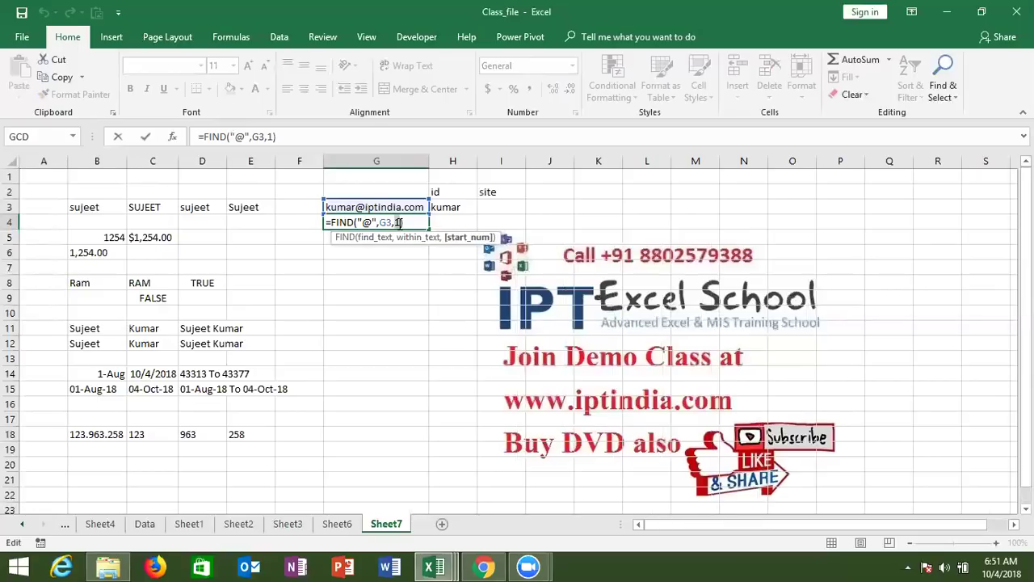
key(Return)
- Change H3's formula to =LEFT(G3,G4-1) so the ID ends before the @
key(Up)
key(Up)
key(Right)
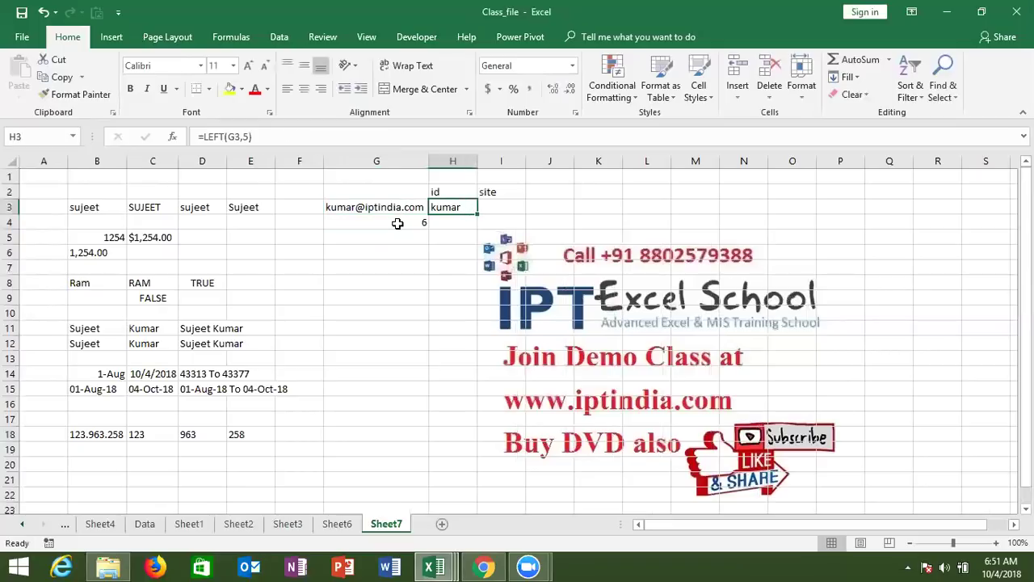
double_click(453, 206)
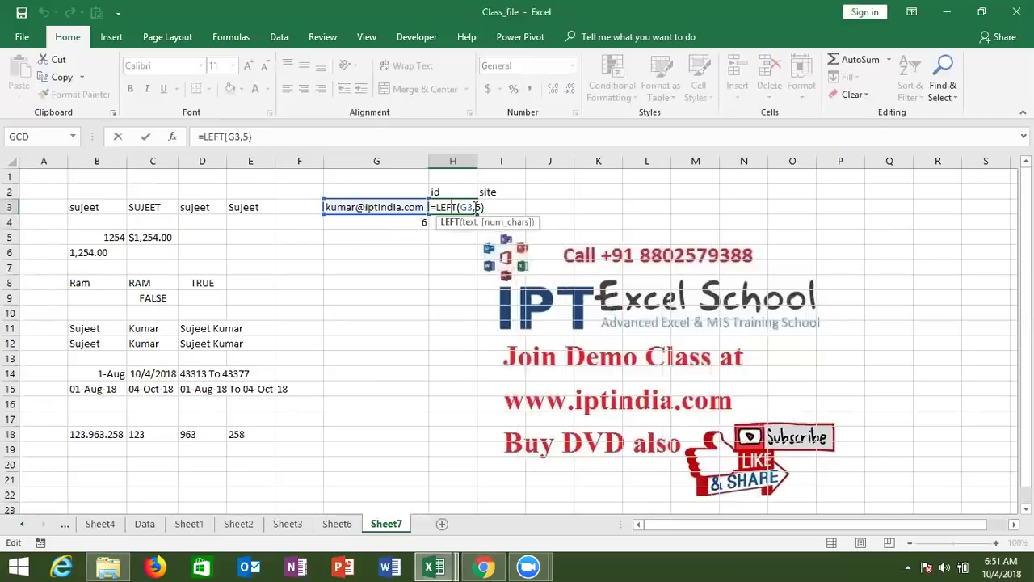
key(Left)
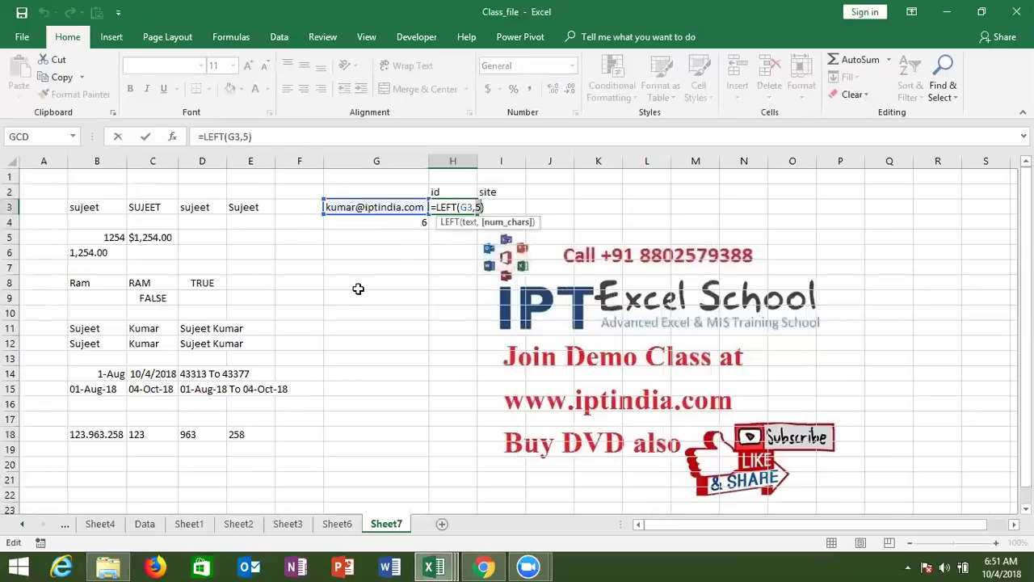
key(BackSpace)
click(404, 225)
text(-1)
key(ctrl+Return)
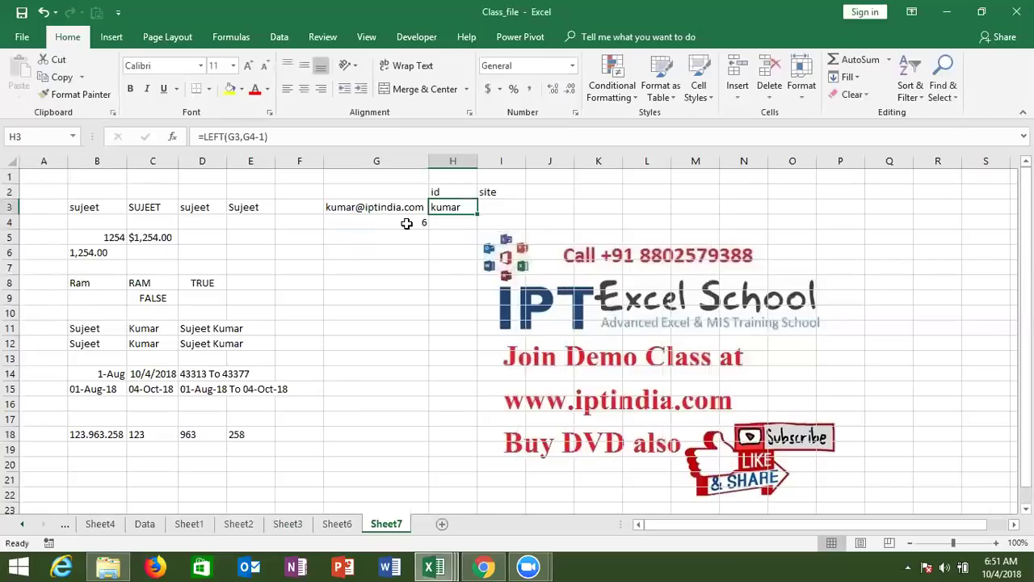
- Enter =RIGHT(G3,LEN(G3)-G4) in I3 to return the domain iptindia.com
key(Right)
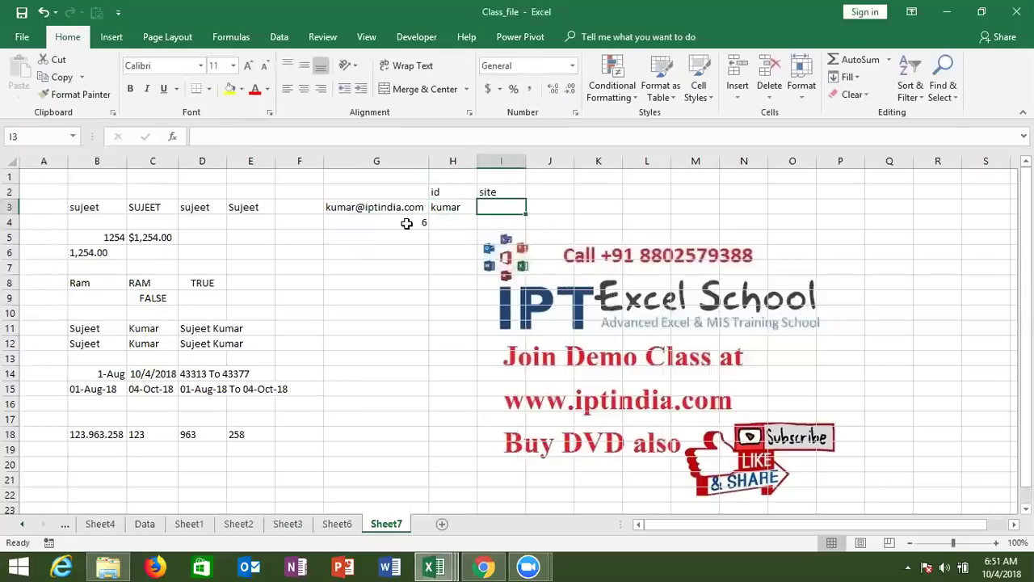
text(=ri)
key(Tab)
key(Left)
key(Left)
text(,len)
key(Tab)
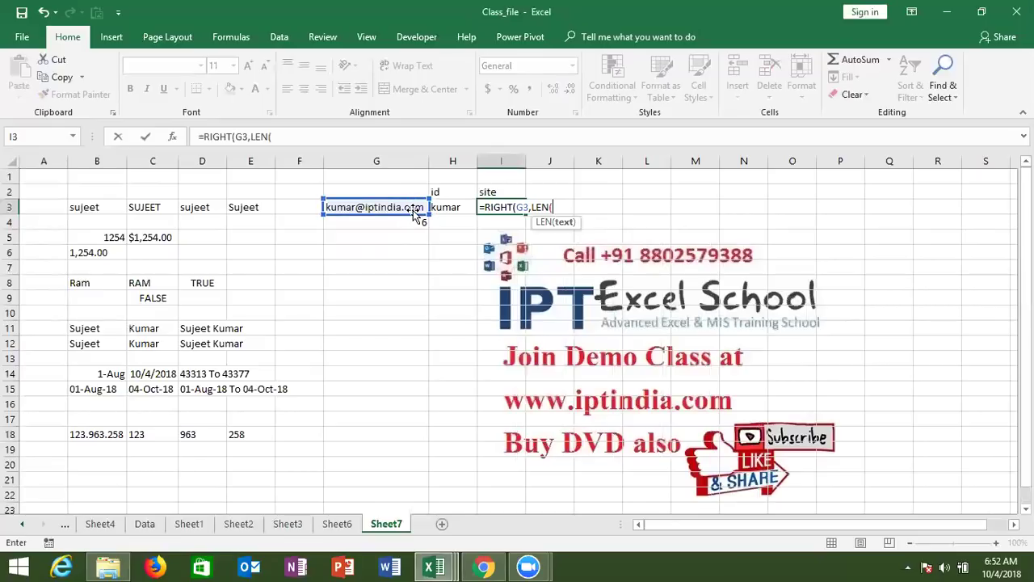
click(413, 207)
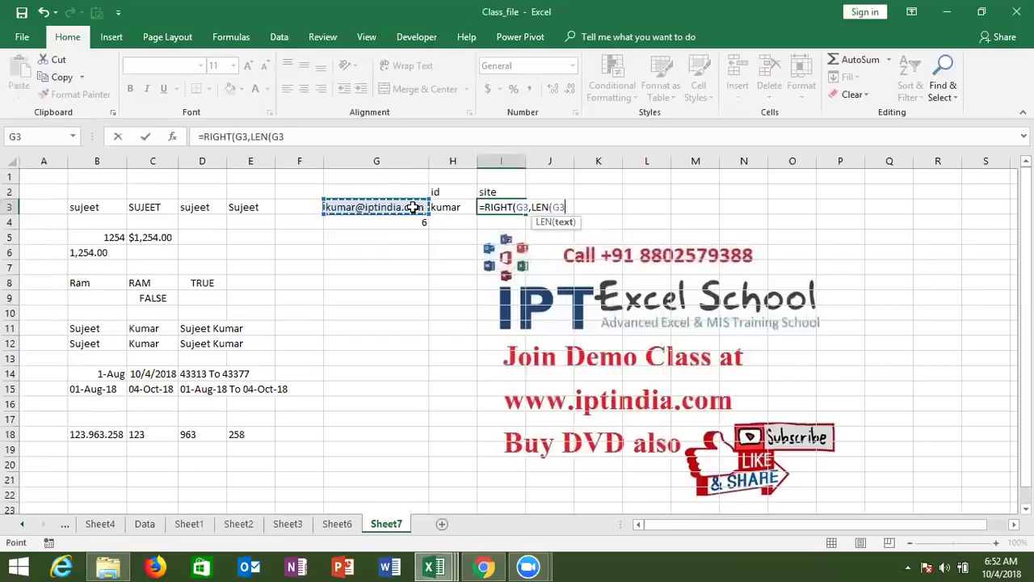
text()-)
click(408, 221)
text())
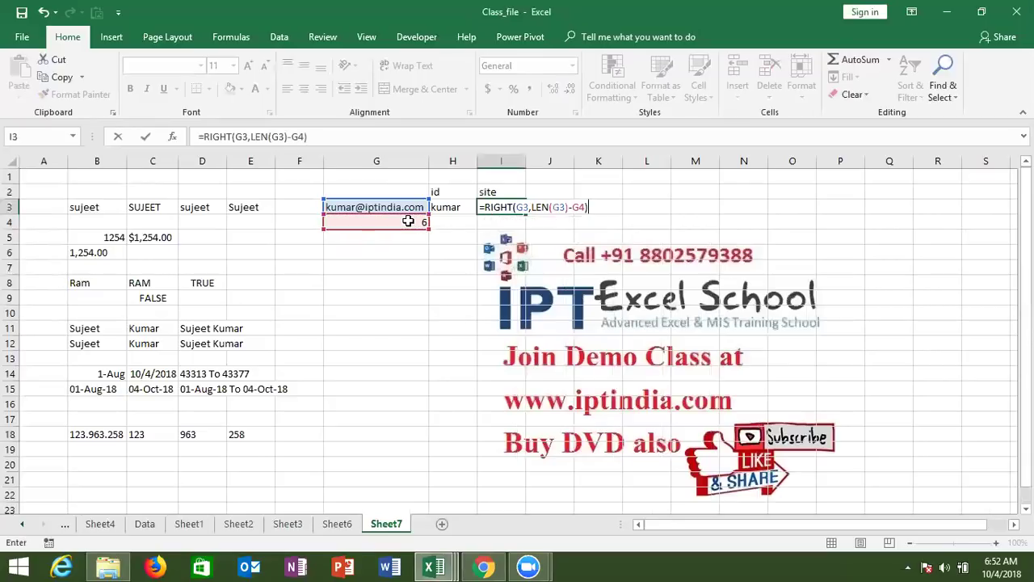
key(Return)
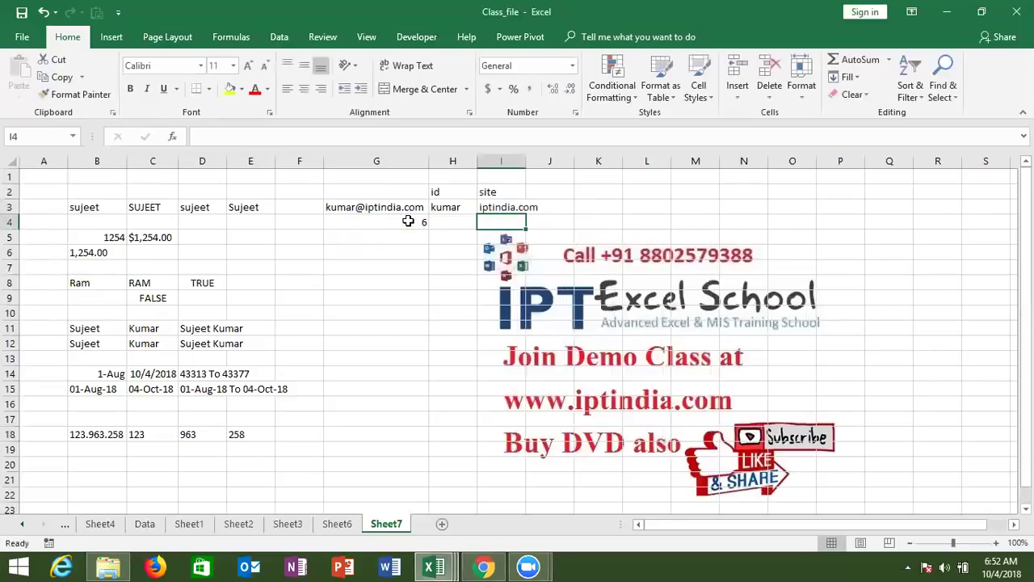
key(Up)
key(Left)
key(Left)
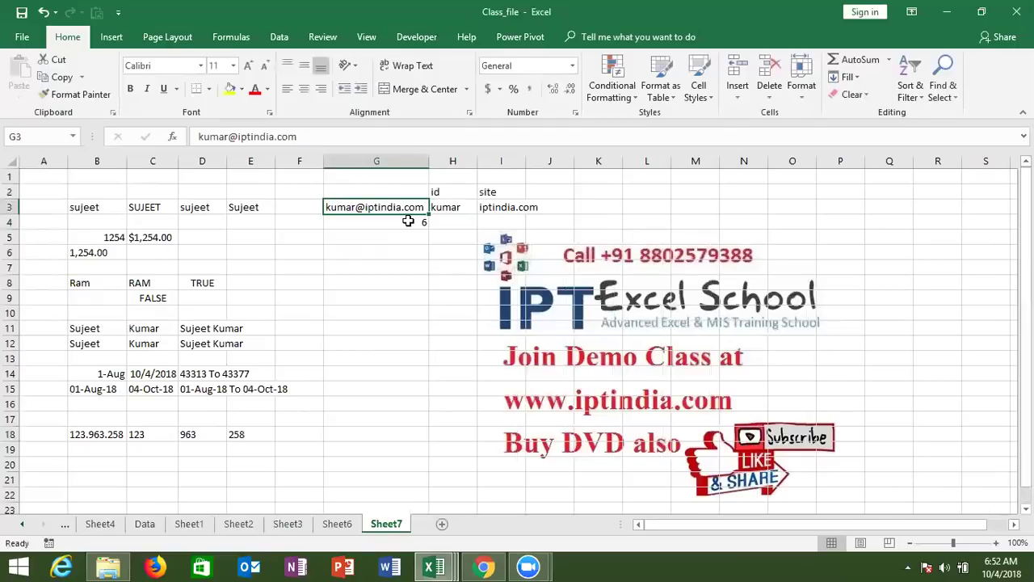
- Replace the G3 e-mail with two other addresses, leaving G4 at 12 and I3 at gmail.com
key(Return)
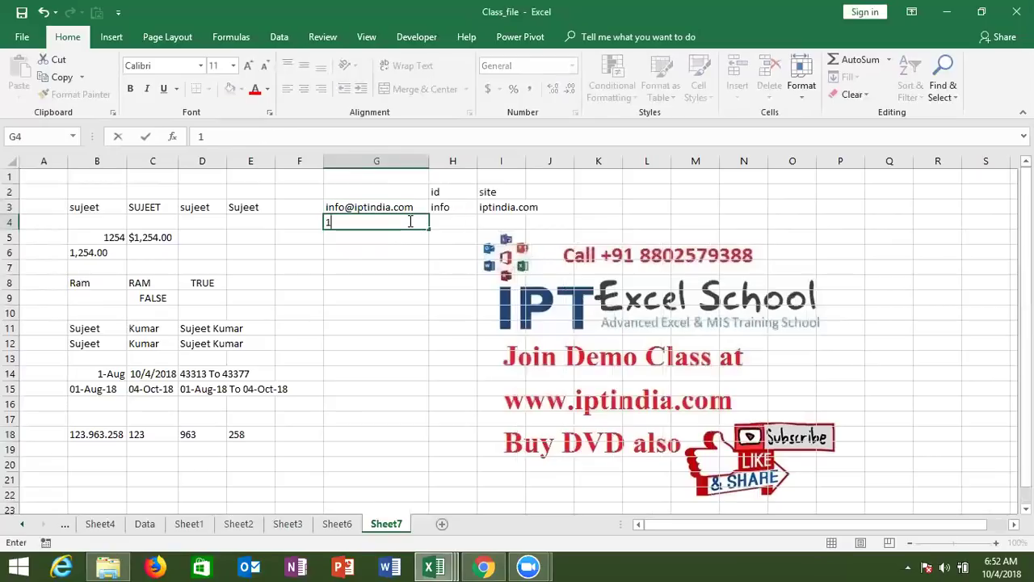
key(Up)
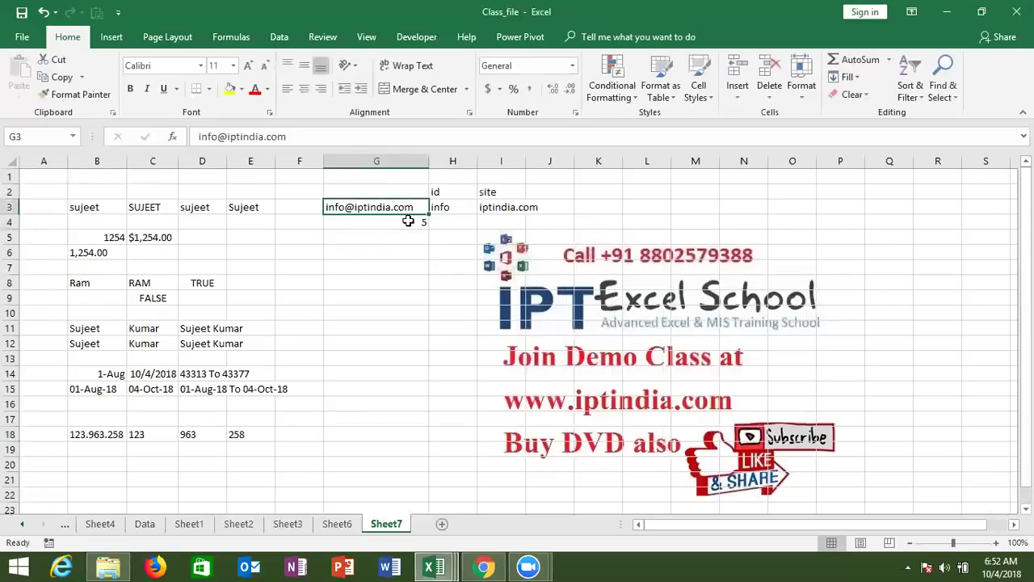
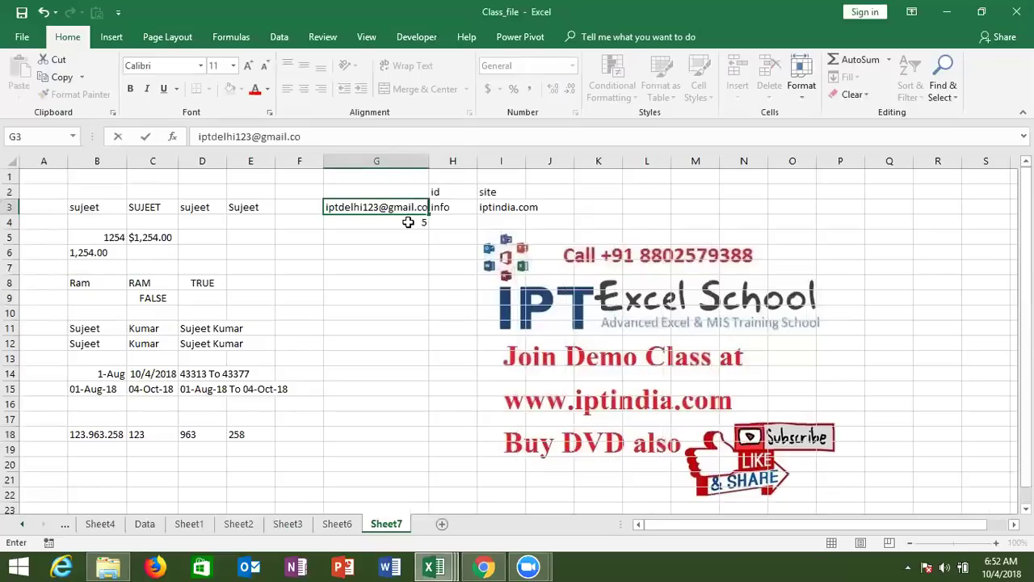
key(Return)
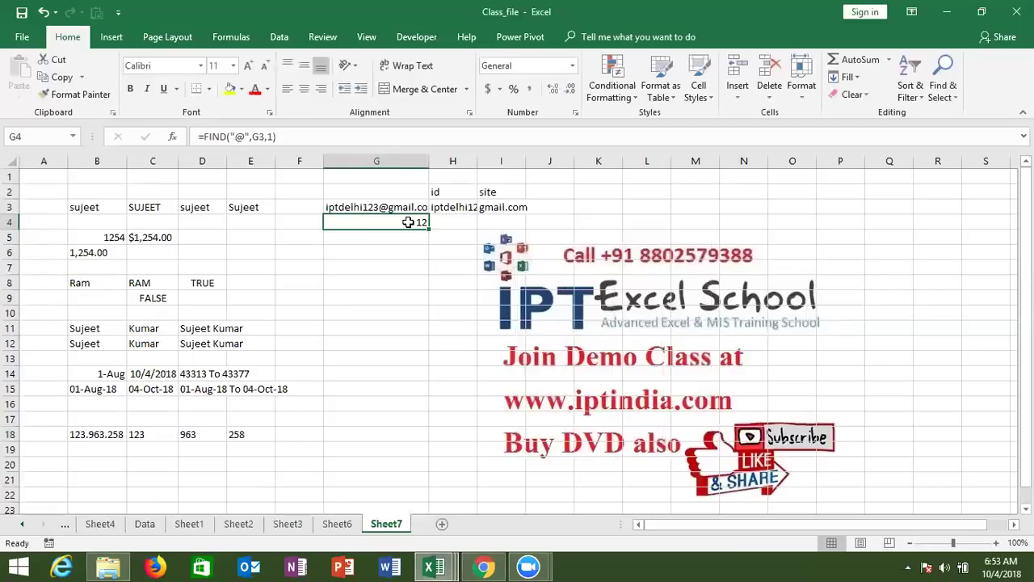
- Select G7 and browse the Formulas tab's Text function list without inserting anything
click(366, 266)
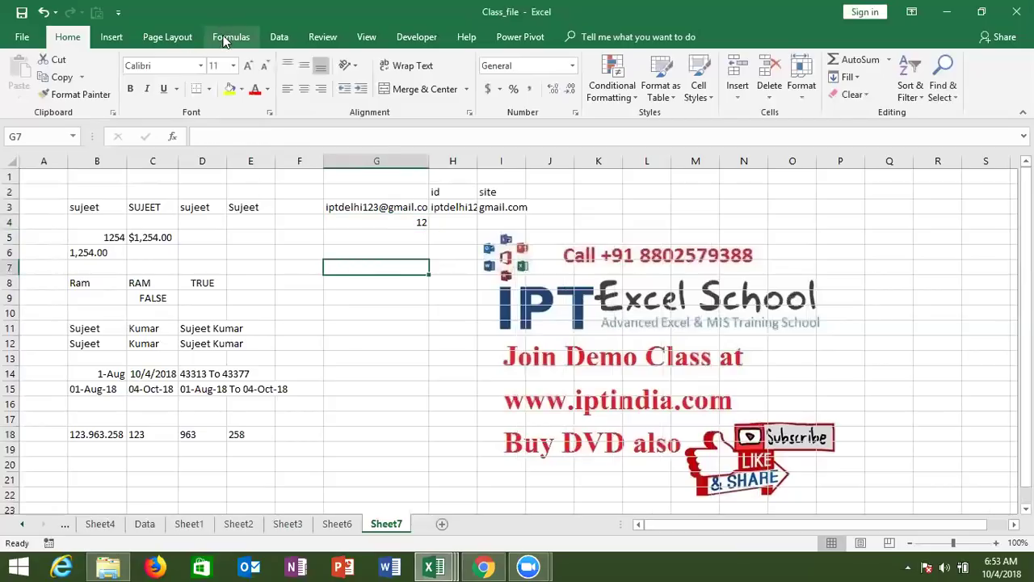
click(223, 39)
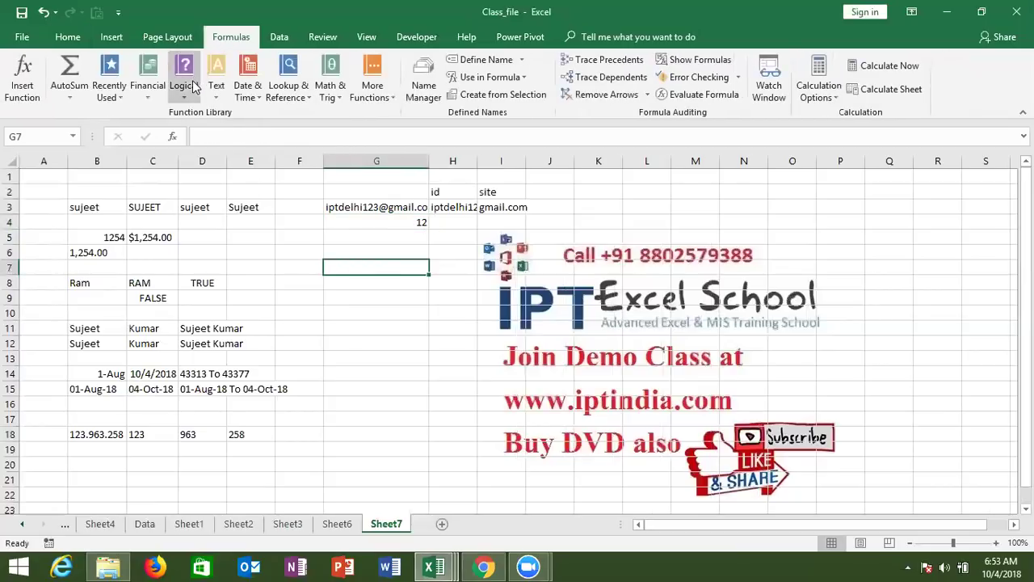
click(216, 87)
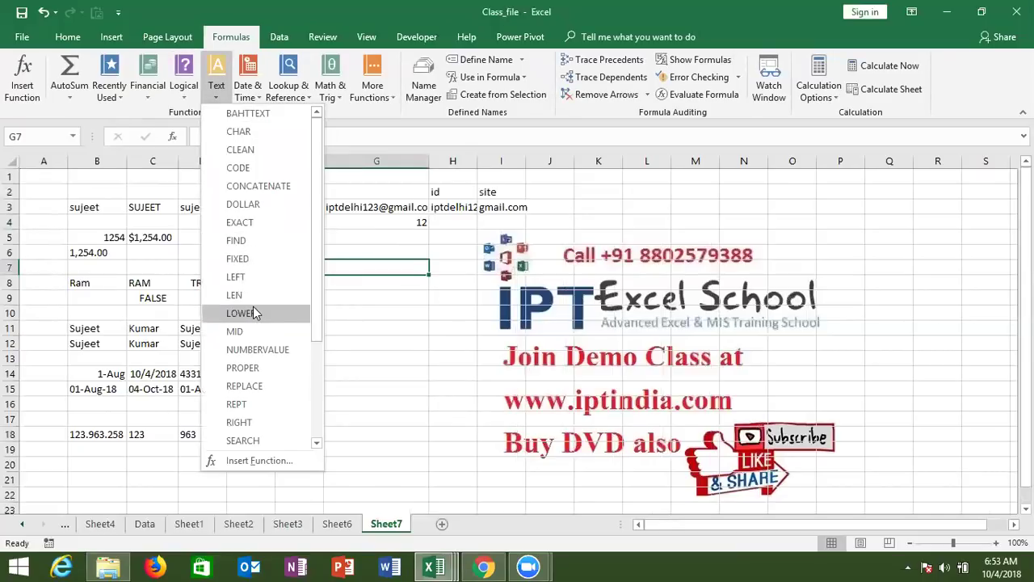
click(348, 340)
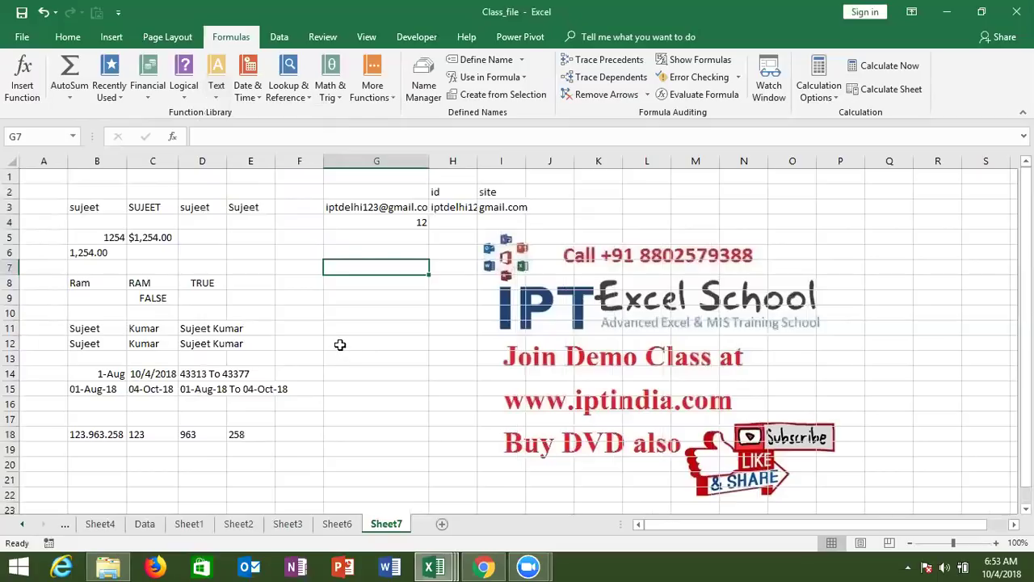
- Store '12355 as text in G7 and convert it with =VALUE(G7) in G8
text('12355)
key(Return)
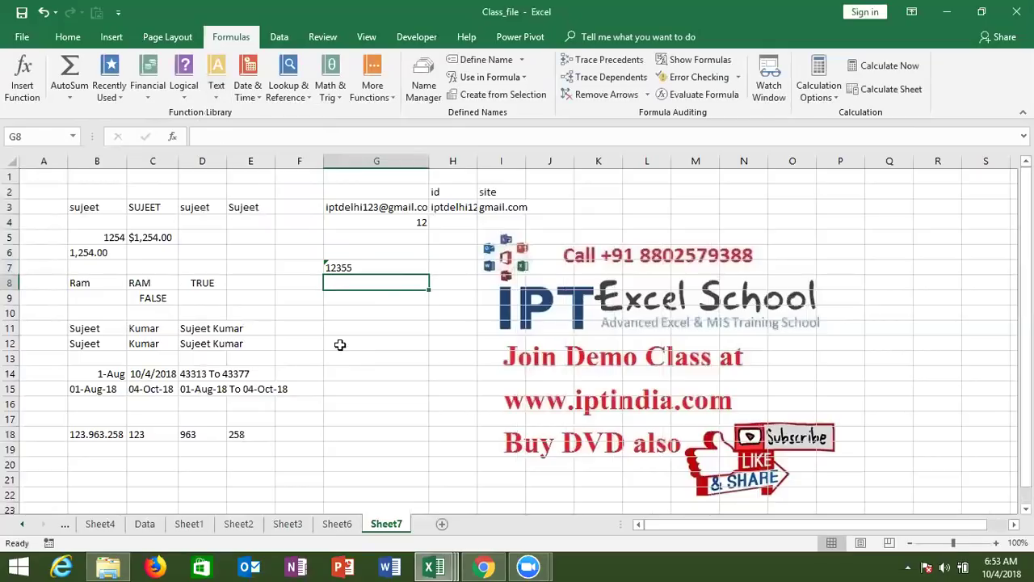
text(=vl)
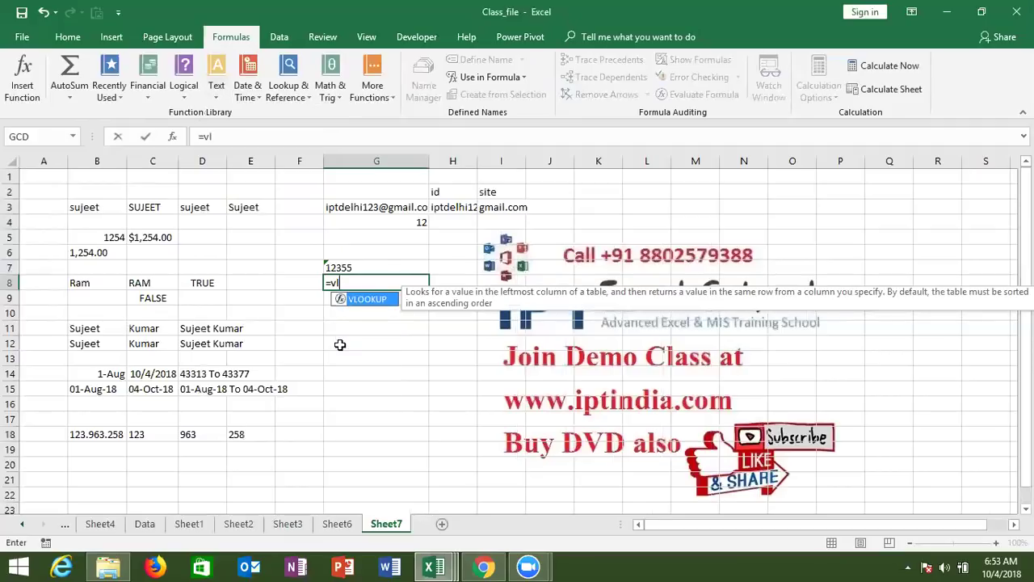
key(Tab)
key(BackSpace)
key(BackSpace)
key(BackSpace)
key(BackSpace)
key(BackSpace)
key(Tab)
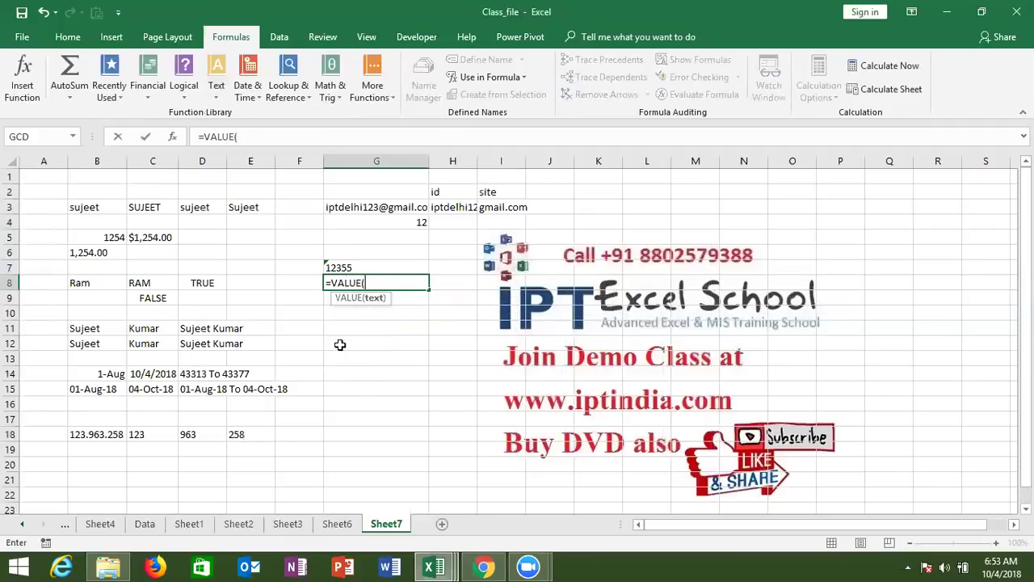
key(Up)
key(Return)
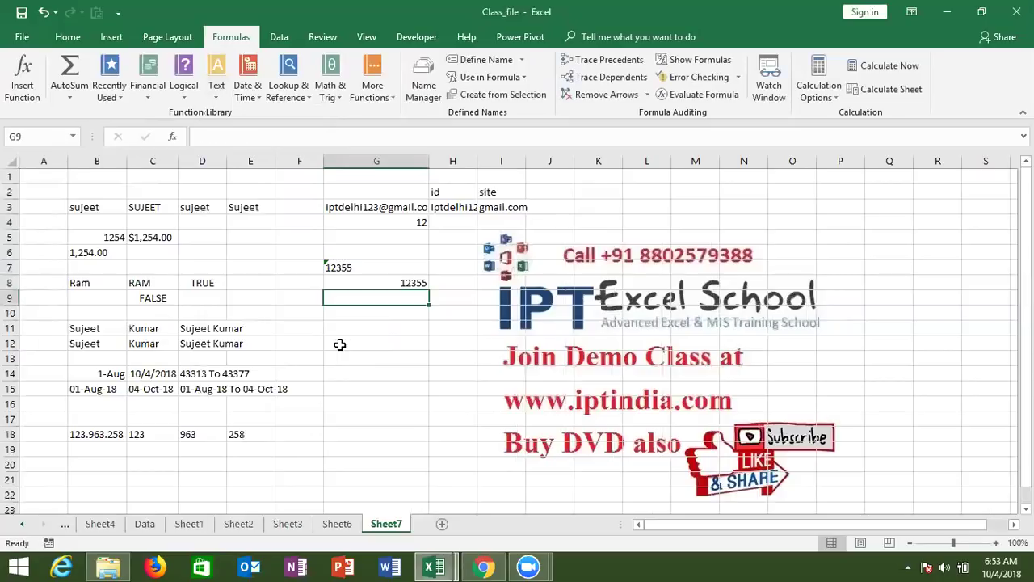
key(Up)
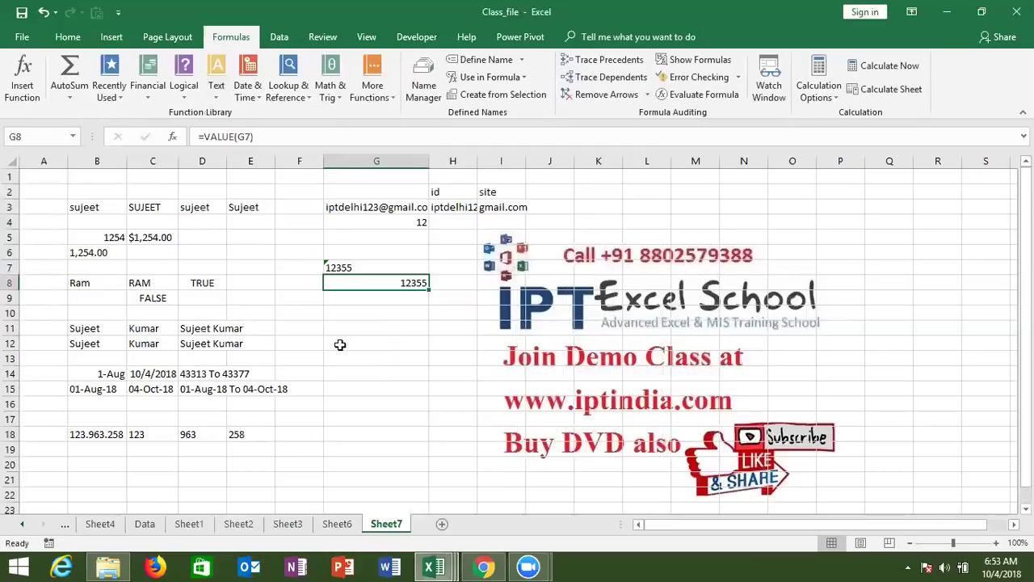
key(Up)
key(Down)
key(Down)
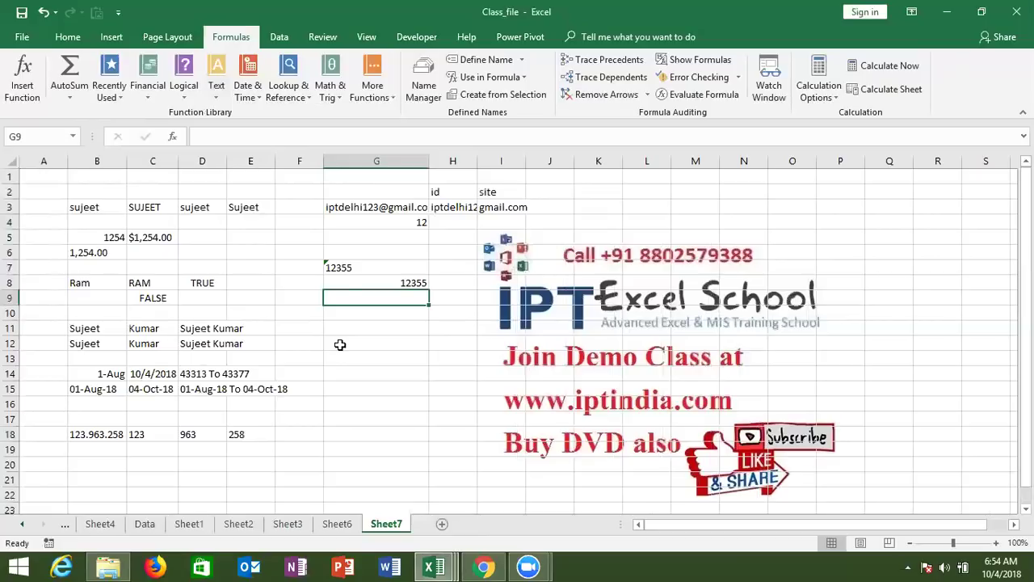
- Store 154 as text in G9 and enter =NUMBERVALUE(G9) in G10
text('154)
key(Return)
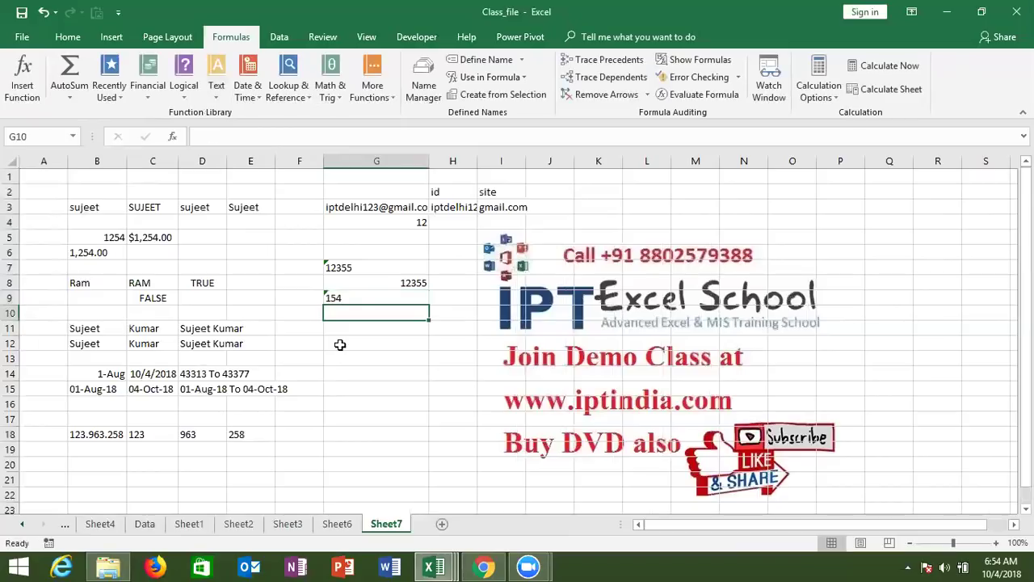
text(=)
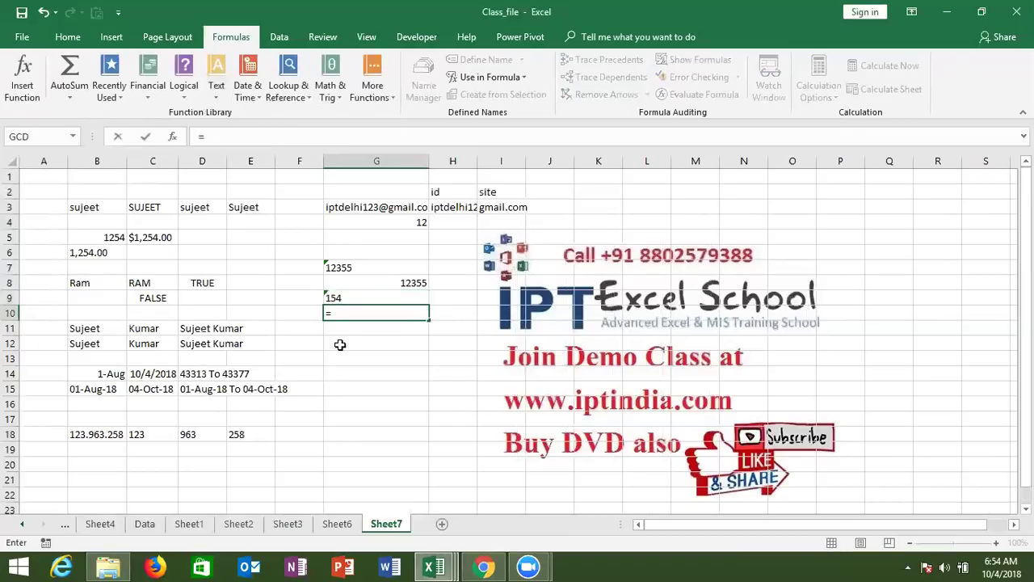
text(n)
key(BackSpace)
text(v)
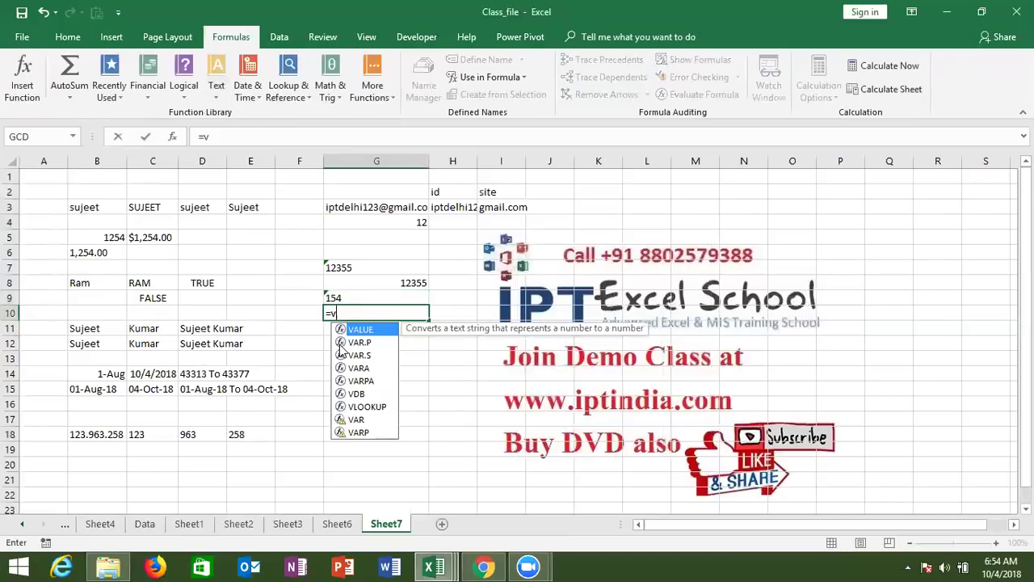
key(BackSpace)
text(nu)
key(Tab)
key(Up)
key(Return)
- Append 'a' to G7 and to G9 (making 154a) so both conversions return #VALUE!
key(Up)
key(Up)
key(Up)
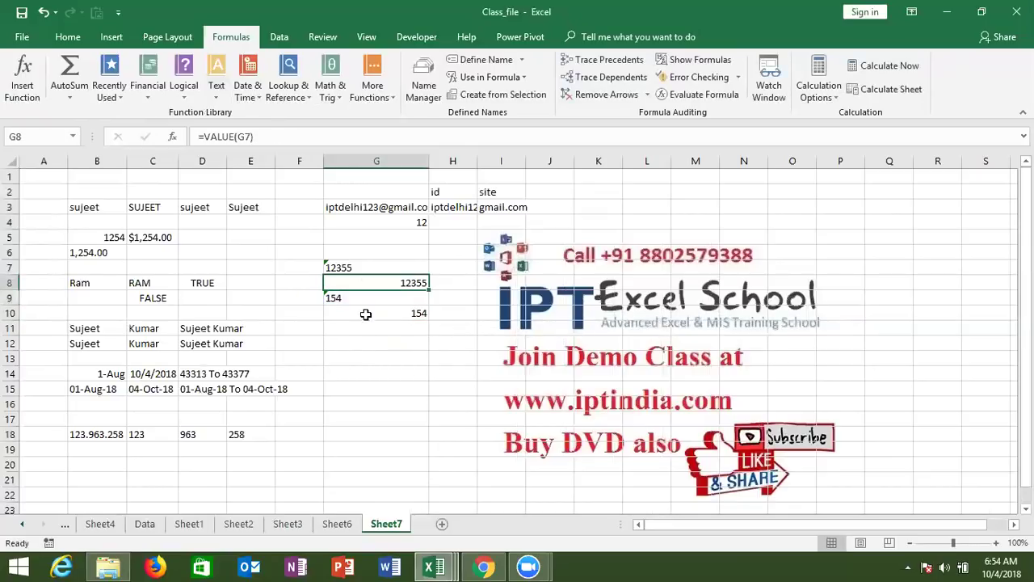
double_click(373, 267)
text(a)
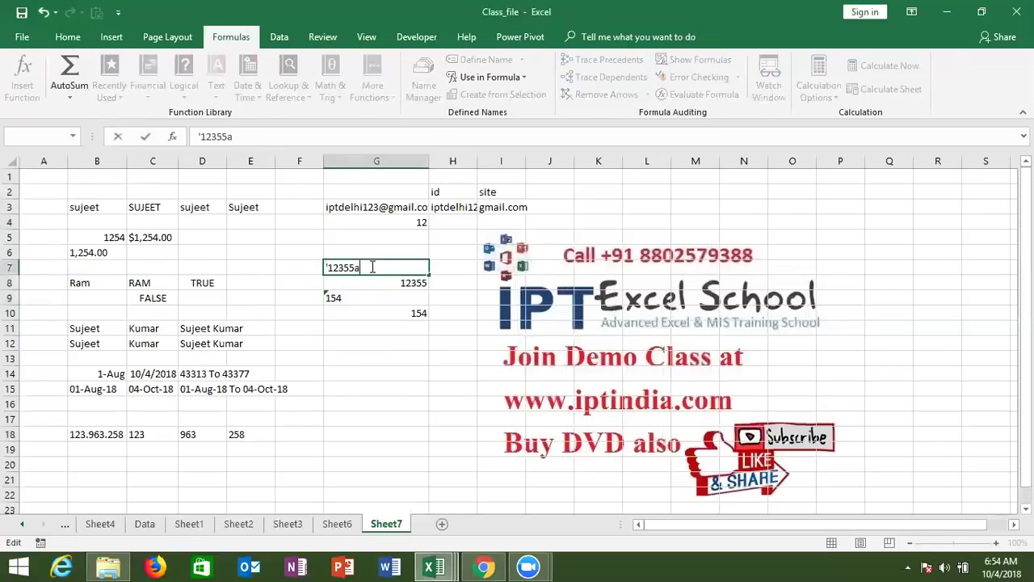
key(Return)
double_click(360, 299)
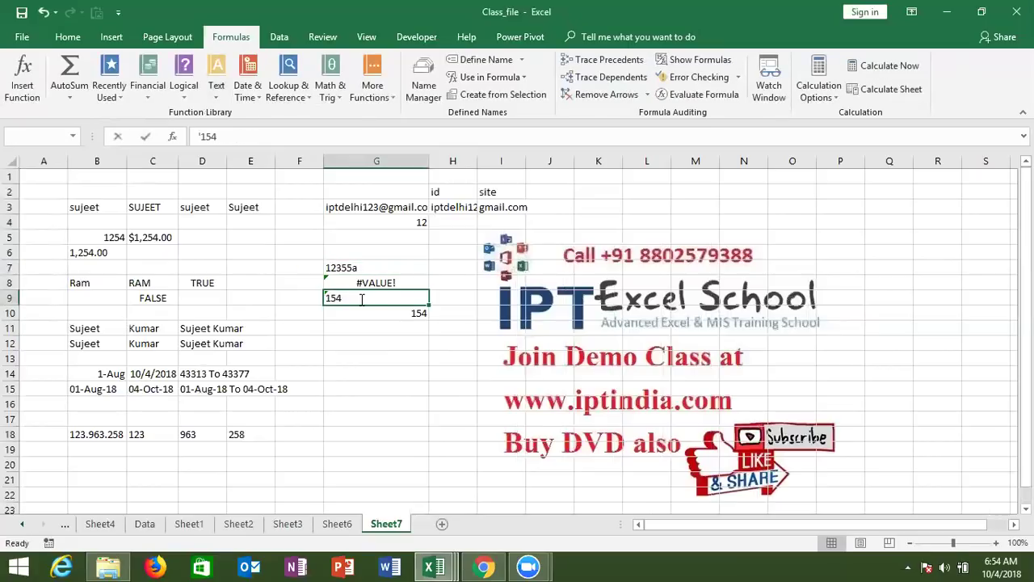
text(a)
key(Return)
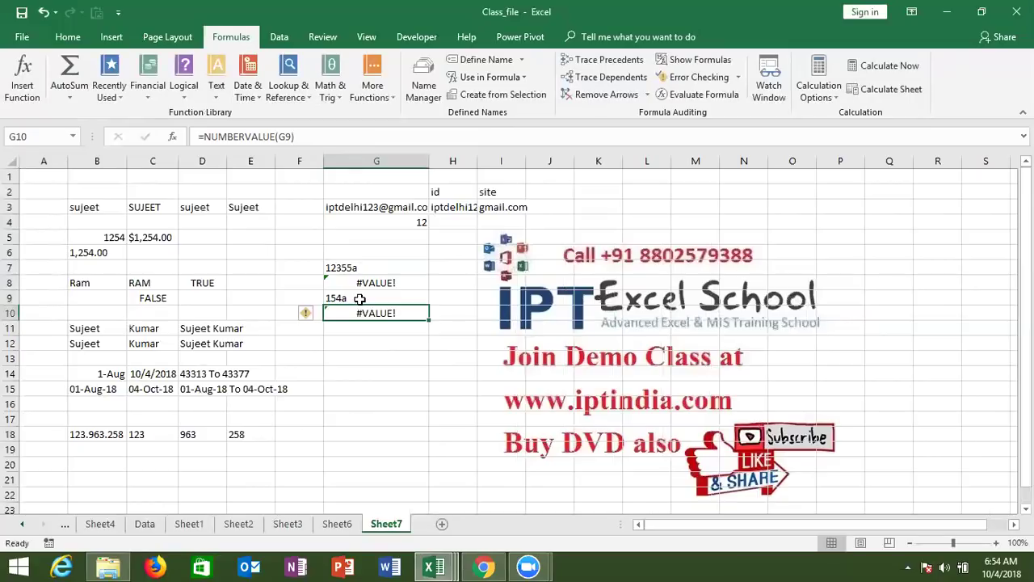
click(341, 343)
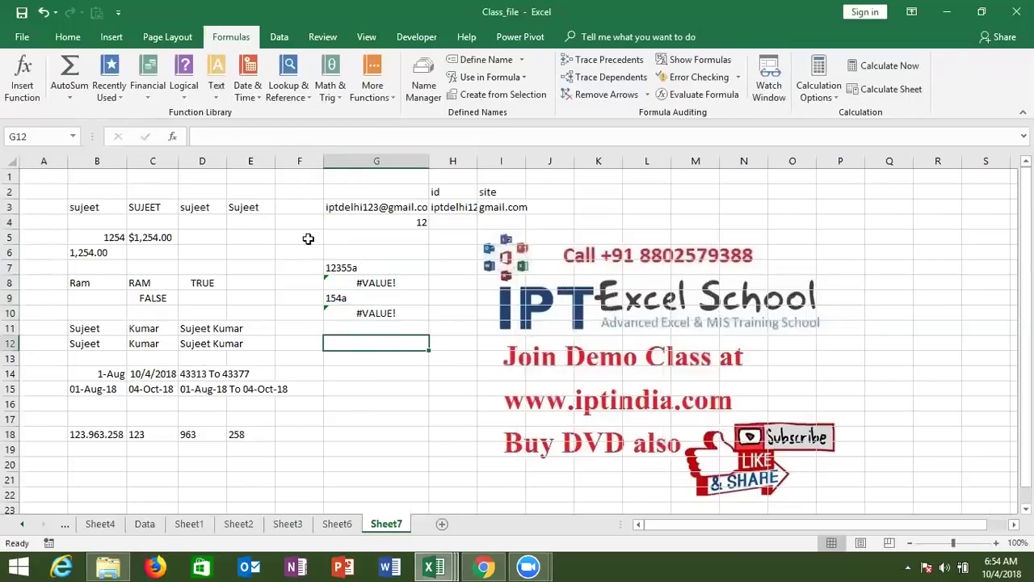
click(218, 95)
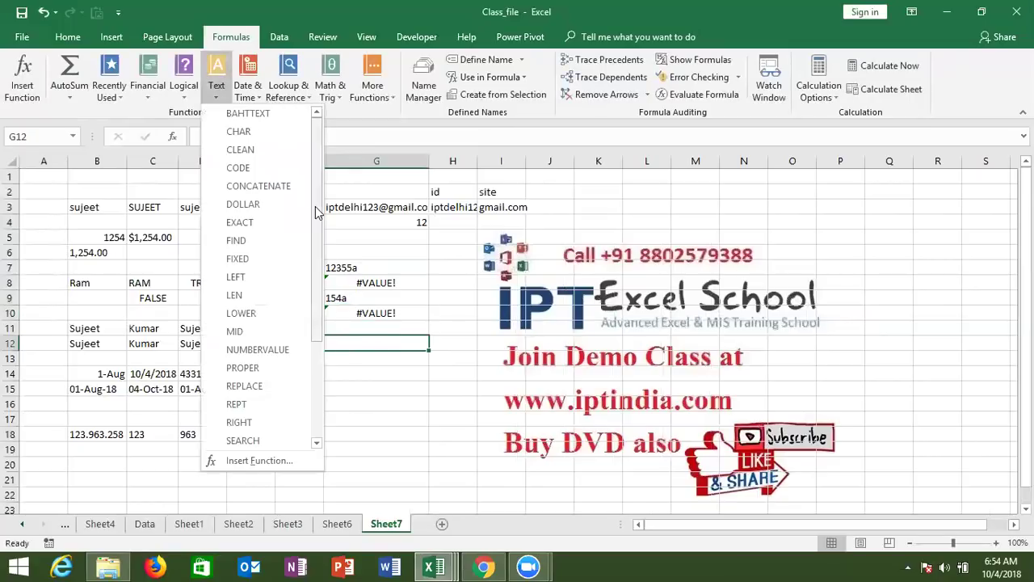
drag(317, 212, 323, 263)
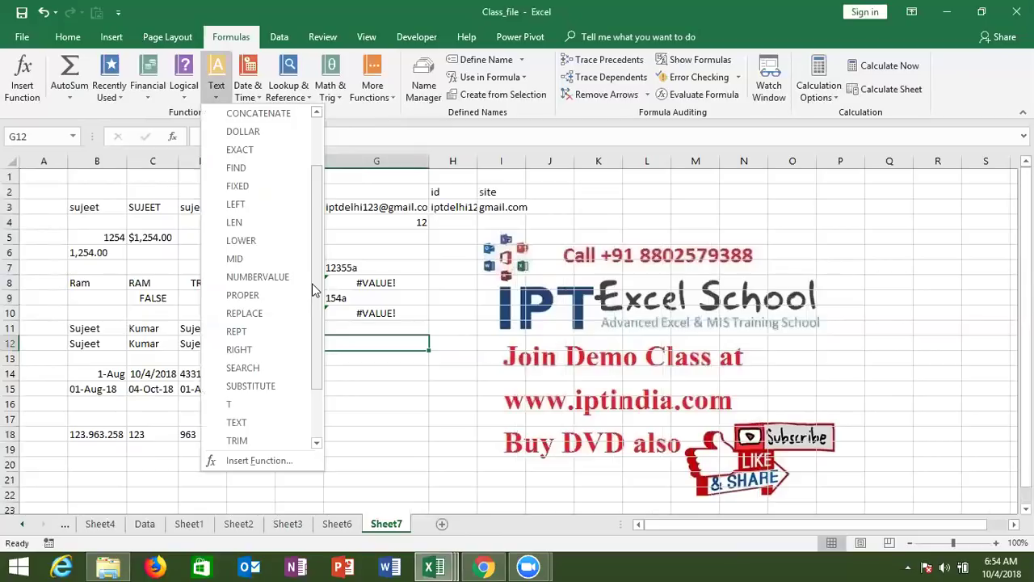
drag(314, 290, 316, 304)
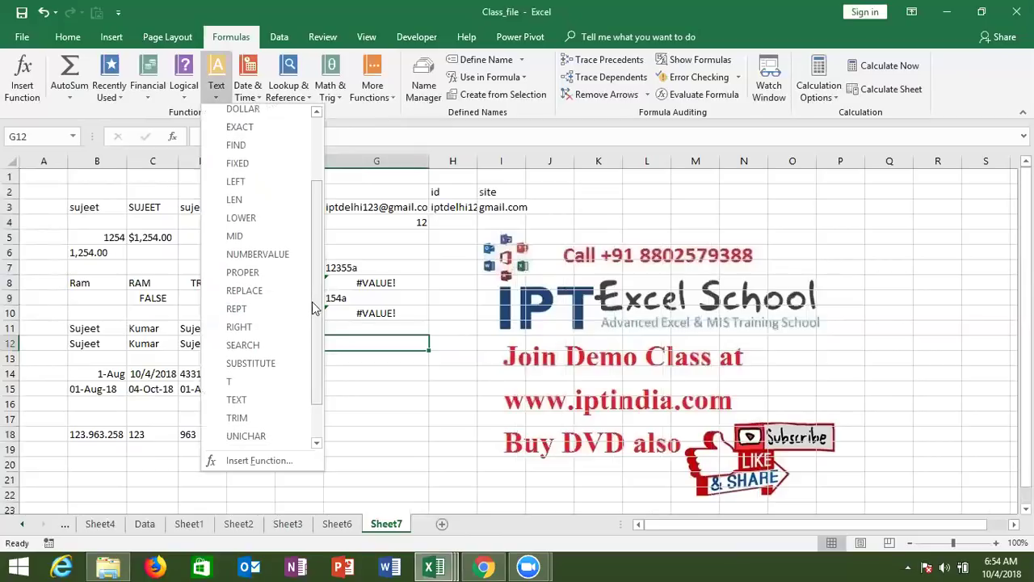
click(364, 394)
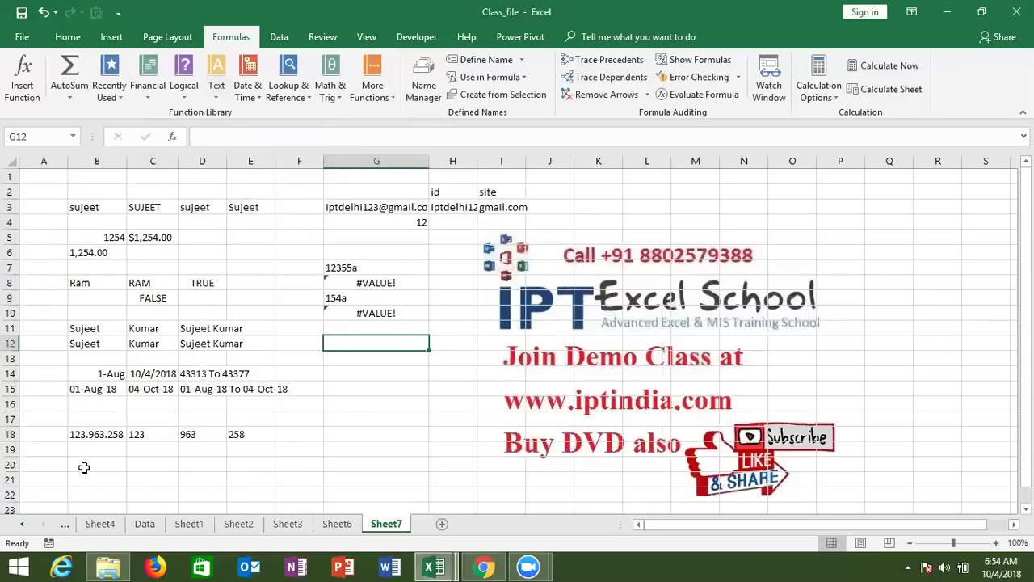
click(70, 467)
- Enter a capital A in cell B23
key(Down)
key(Down)
key(Down)
key(Down)
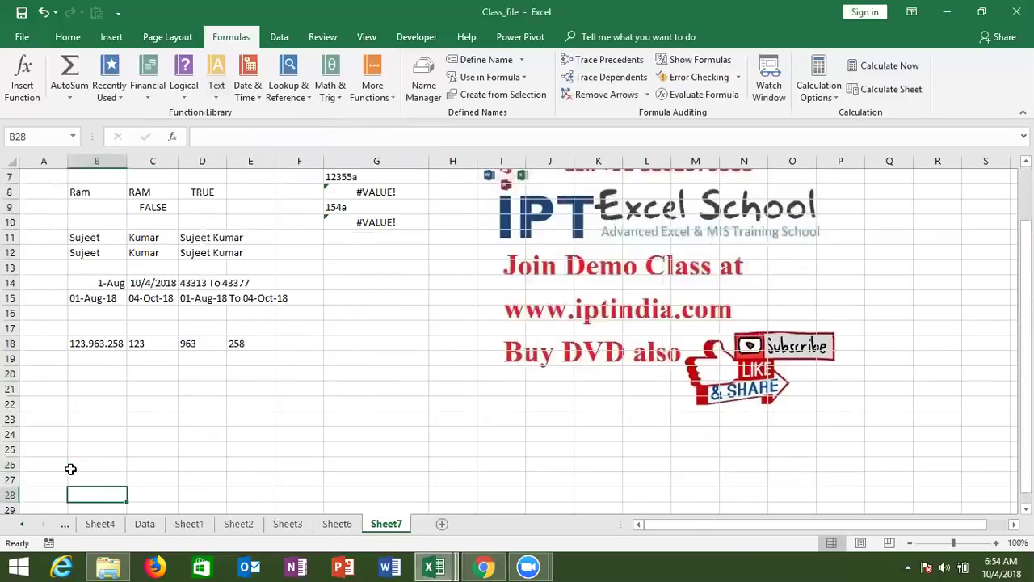
key(Down)
key(Down)
key(Down)
key(Up)
key(Up)
key(Up)
key(Up)
key(Up)
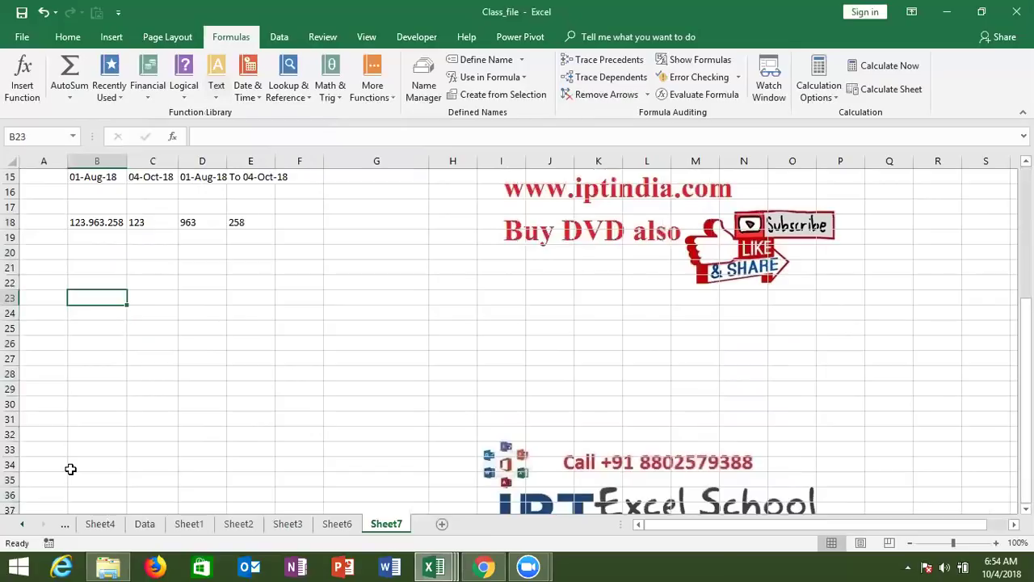
text(a)
key(Tab)
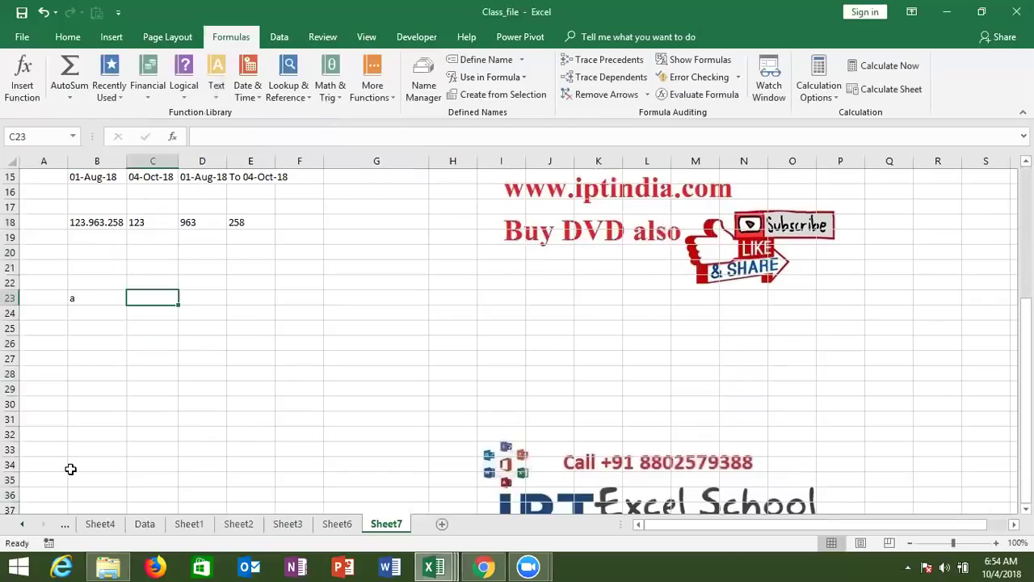
key(Left)
text(A)
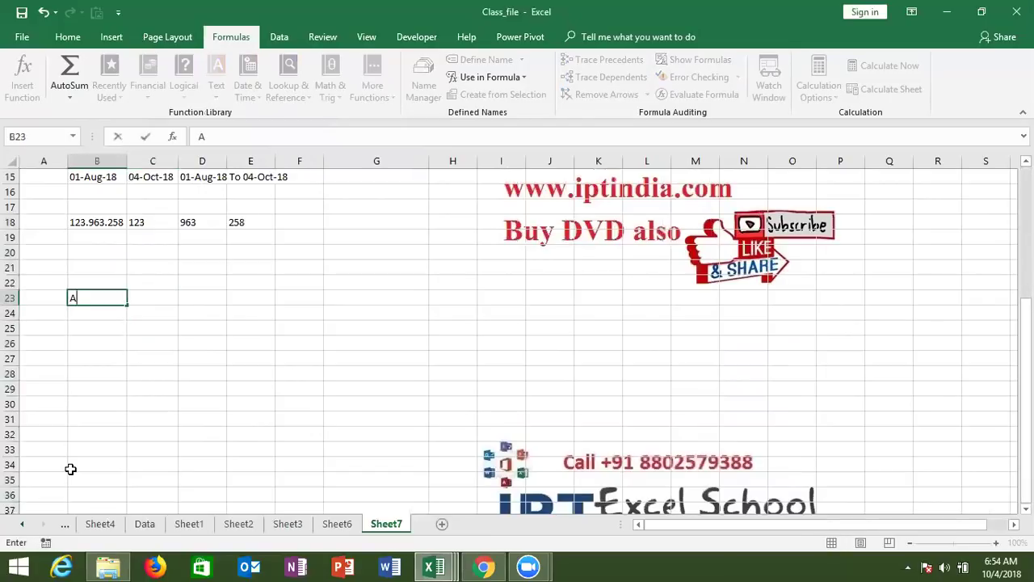
key(Tab)
- Enter =REPT(B23,5) in C23 to repeat the A five times
text(=re)
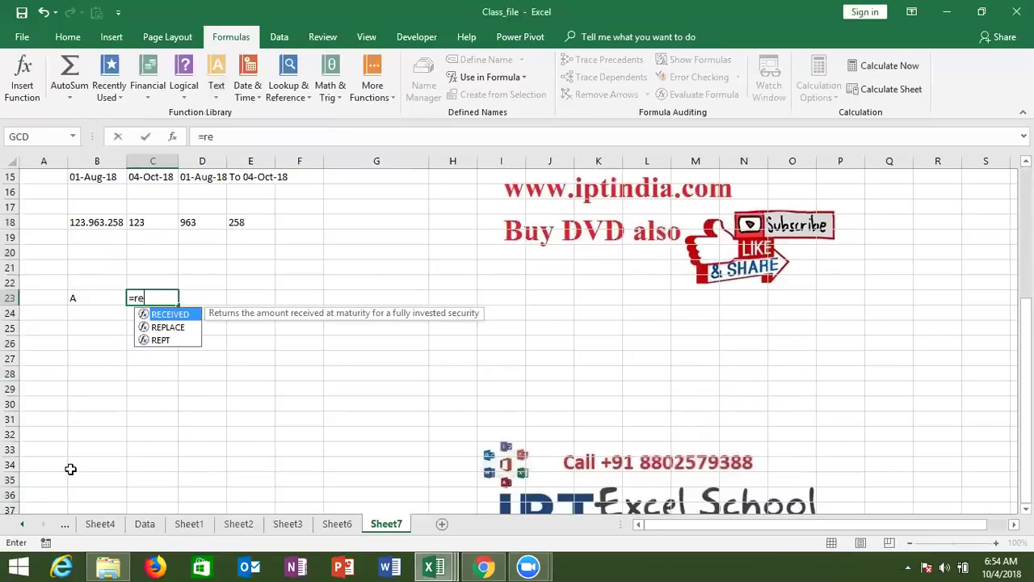
key(Down)
key(Down)
key(Tab)
key(Left)
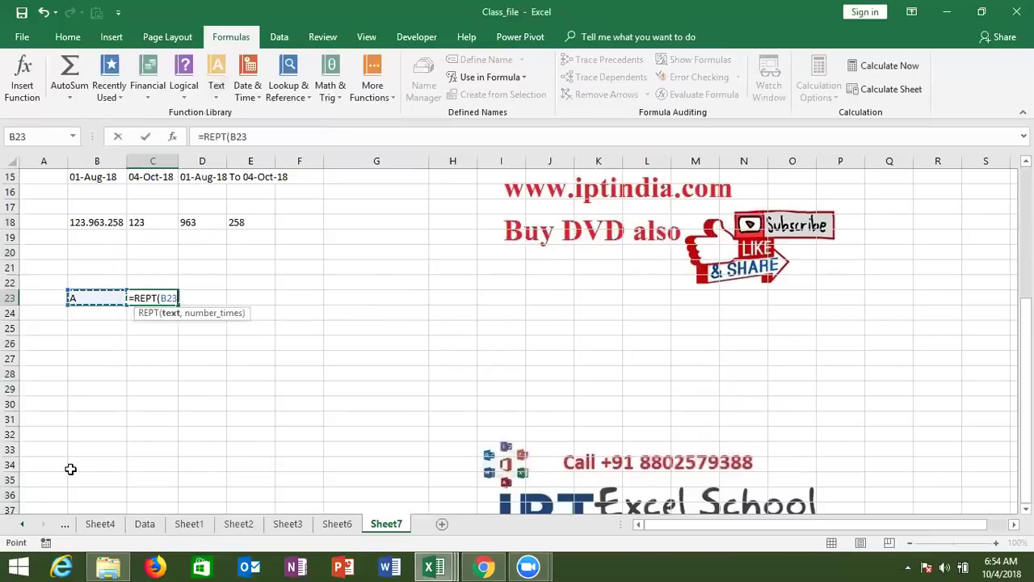
text(,5)
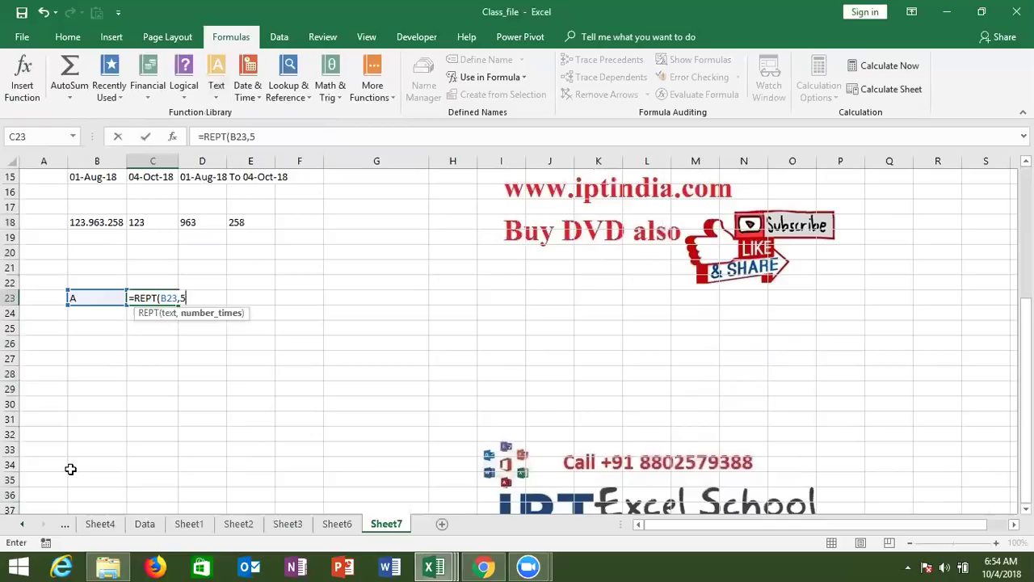
key(Return)
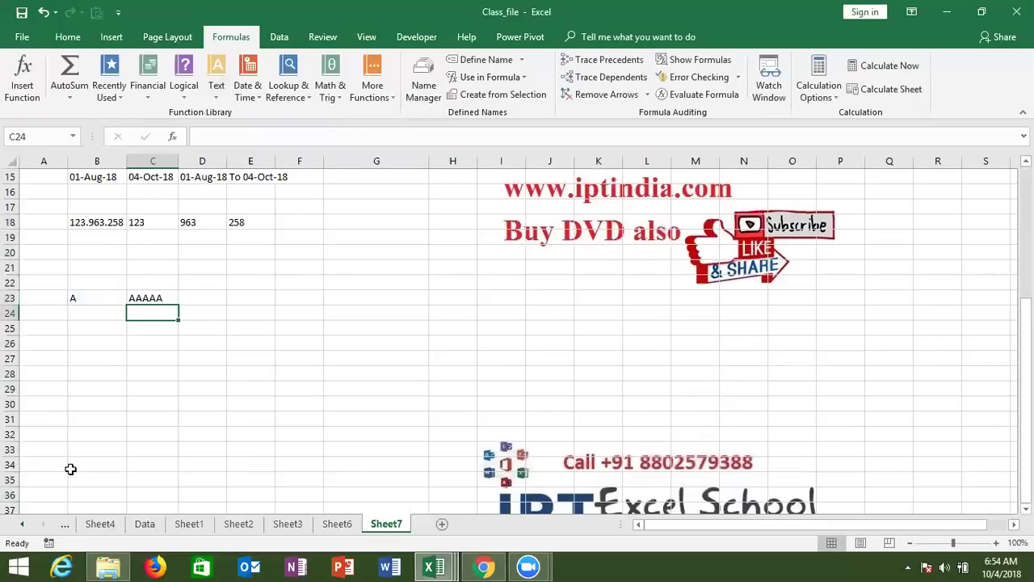
key(Up)
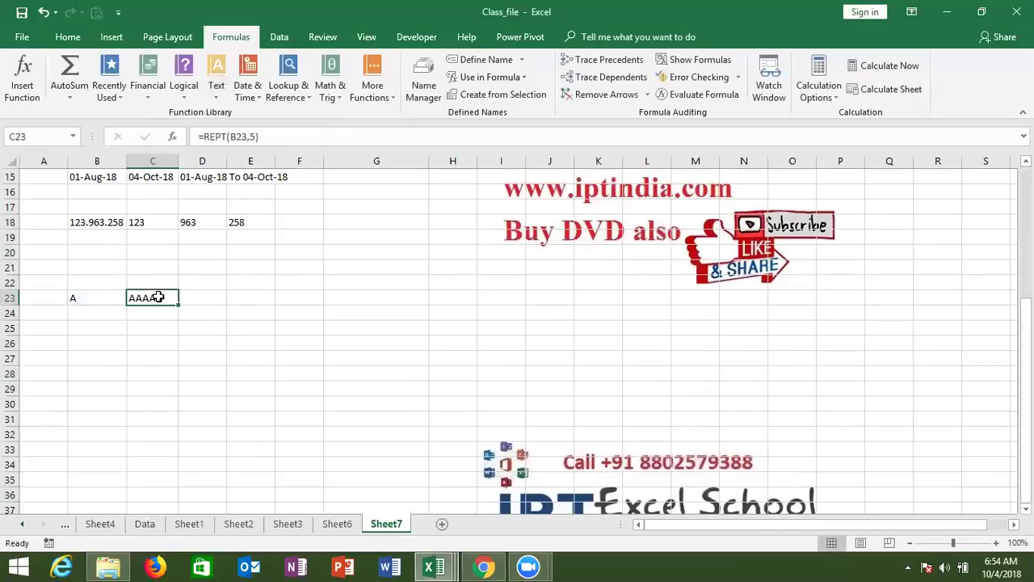
double_click(158, 298)
click(185, 298)
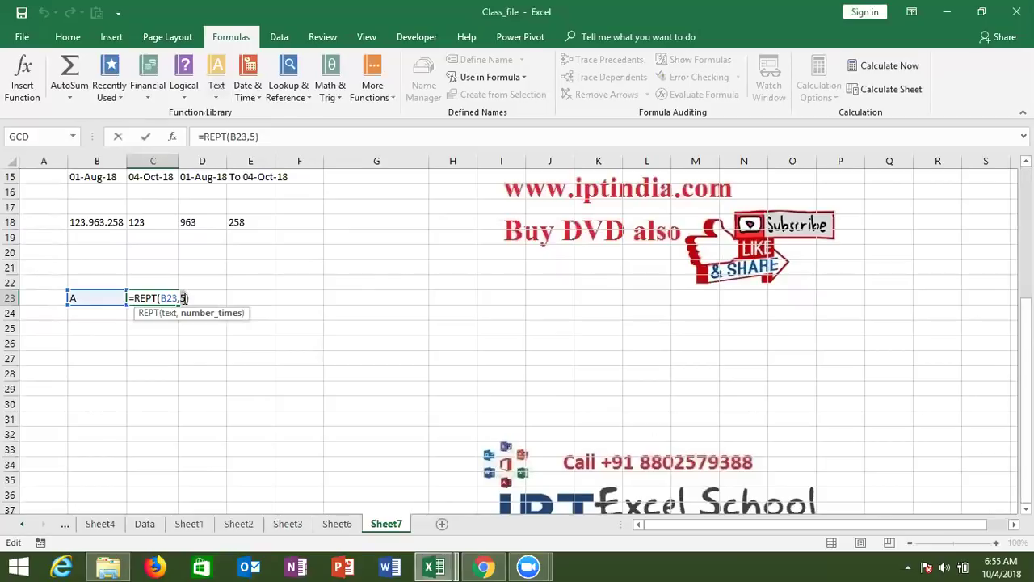
key(Return)
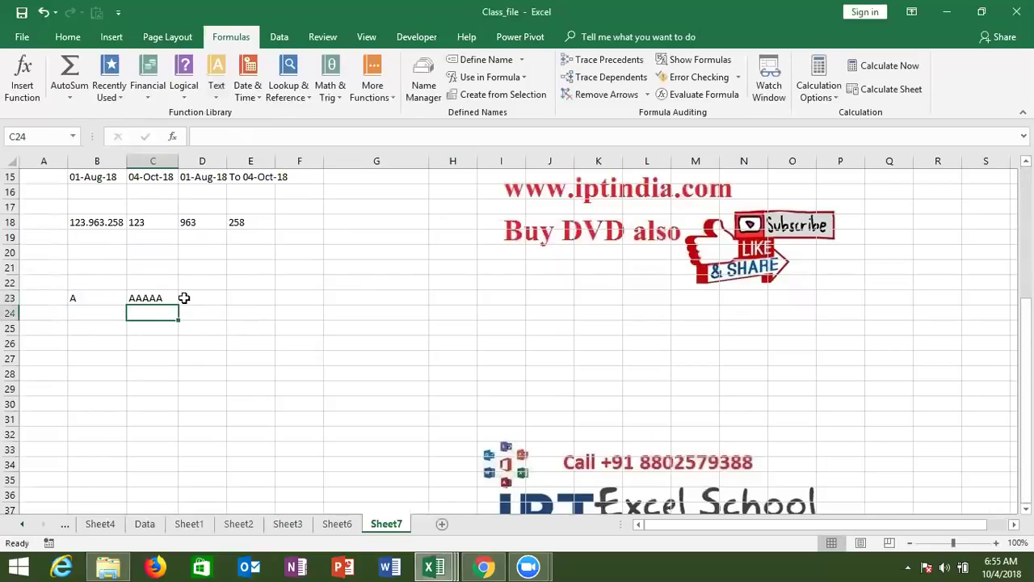
click(225, 101)
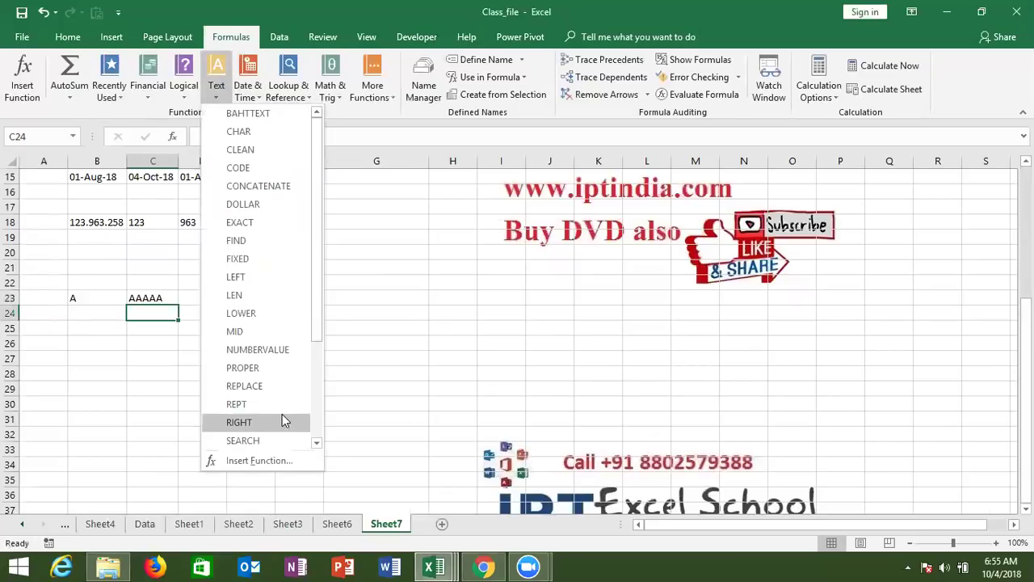
click(315, 443)
click(316, 443)
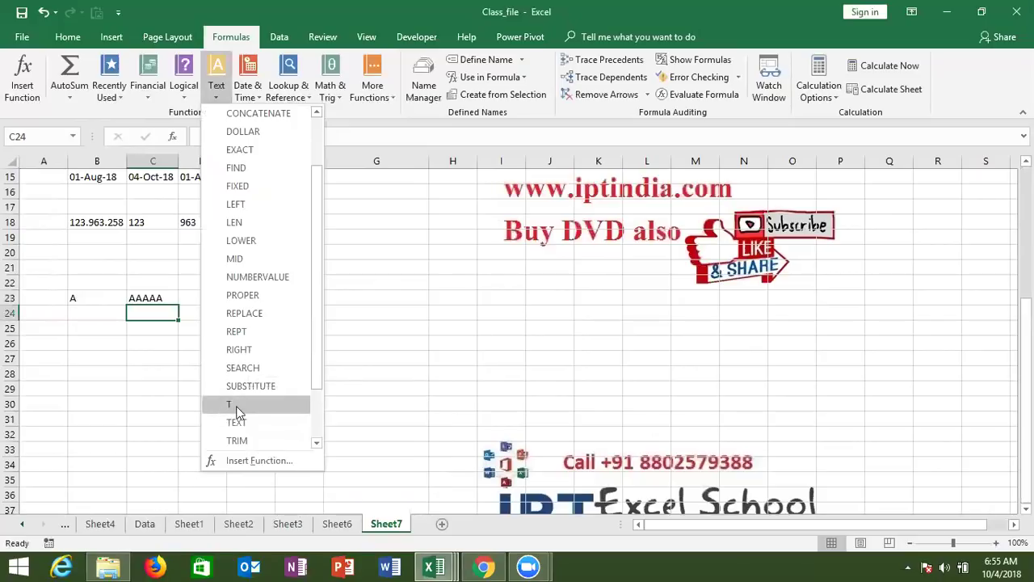
click(319, 442)
click(353, 409)
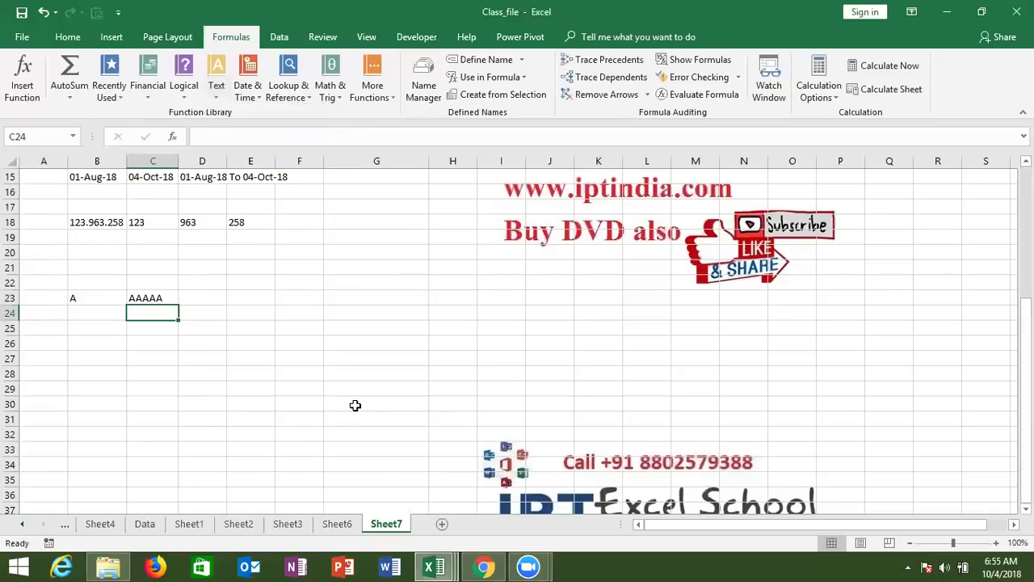
- Type 85, 255, 25, asd6 and 52 down B26:B30
click(111, 340)
text(85)
key(Return)
text(255)
key(Return)
text(25)
key(Return)
text(asd6)
key(Return)
text(52)
key(Return)
- Continue the list with 36, asd6, 25 and sd in B31:B34
text(36)
key(Return)
text(asd6)
key(Return)
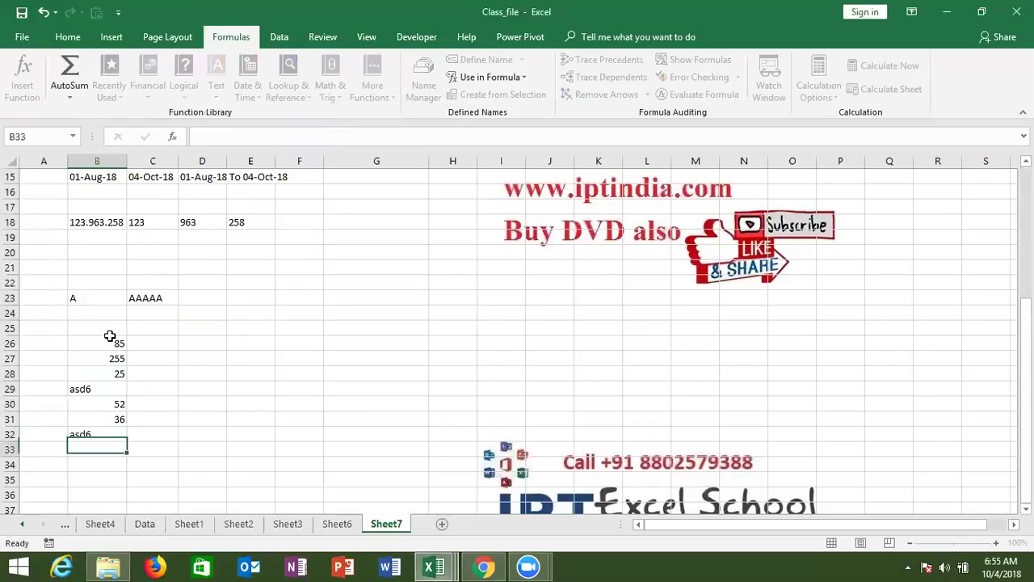
text(25)
key(Return)
text(sd)
key(Return)
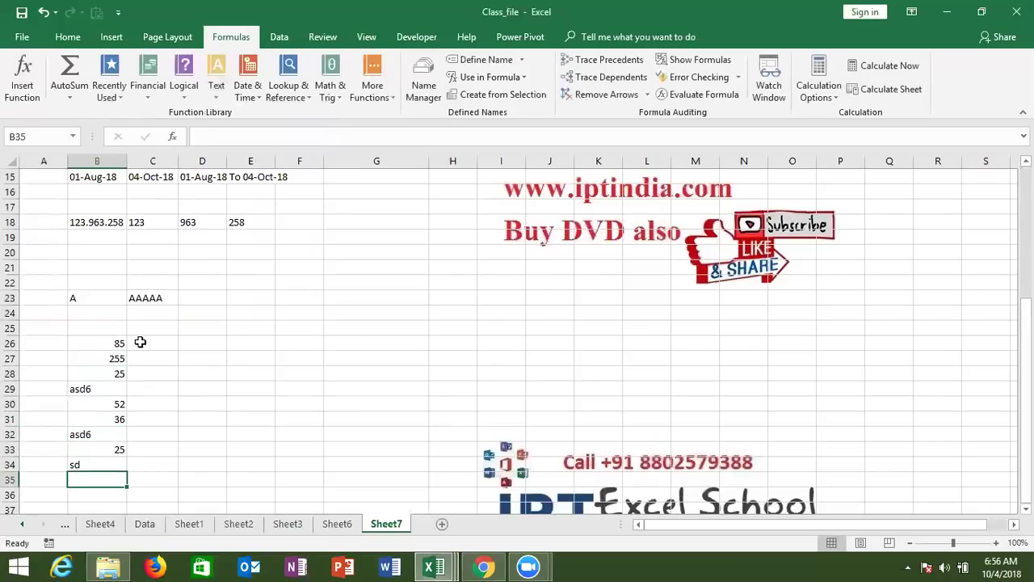
click(139, 342)
- Enter =T(B26) in C26
text(=t()
key(Left)
key(Return)
- Fill the T formula down C26:C34 so only asd6, asd6 and sd appear
key(Left)
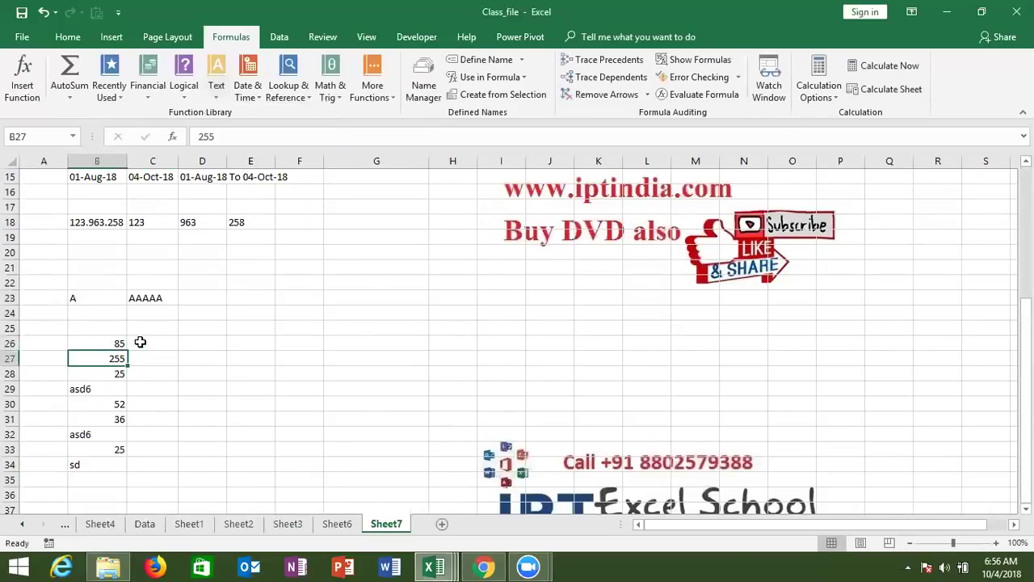
key(ctrl+Down)
key(Right)
key(ctrl+Up)
key(Left)
key(ctrl+Down)
key(Right)
key(ctrl+shift+Up)
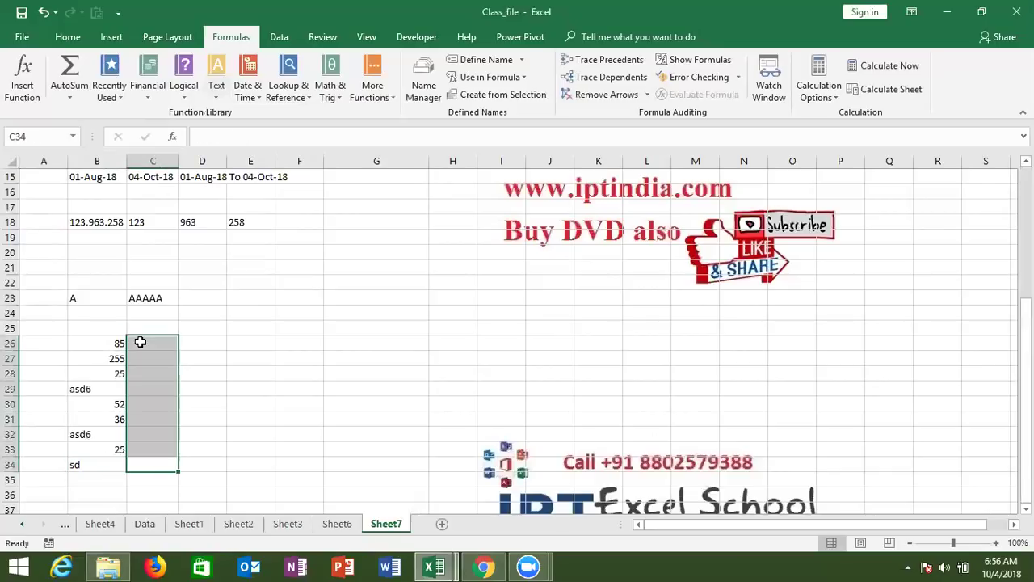
key(ctrl+d)
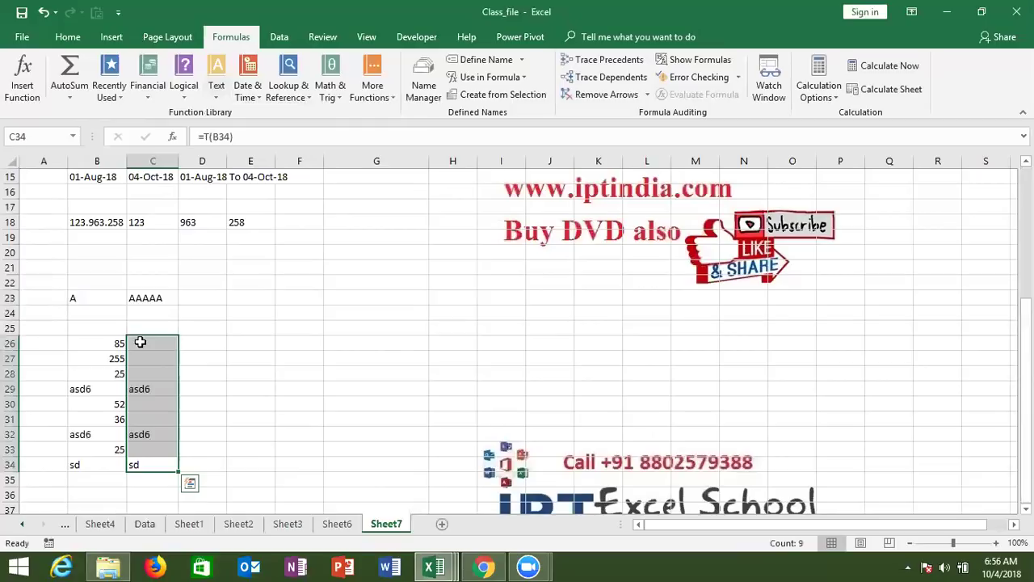
key(Down)
key(Up)
key(Up)
key(Up)
key(Up)
key(Up)
key(Up)
key(Up)
key(Up)
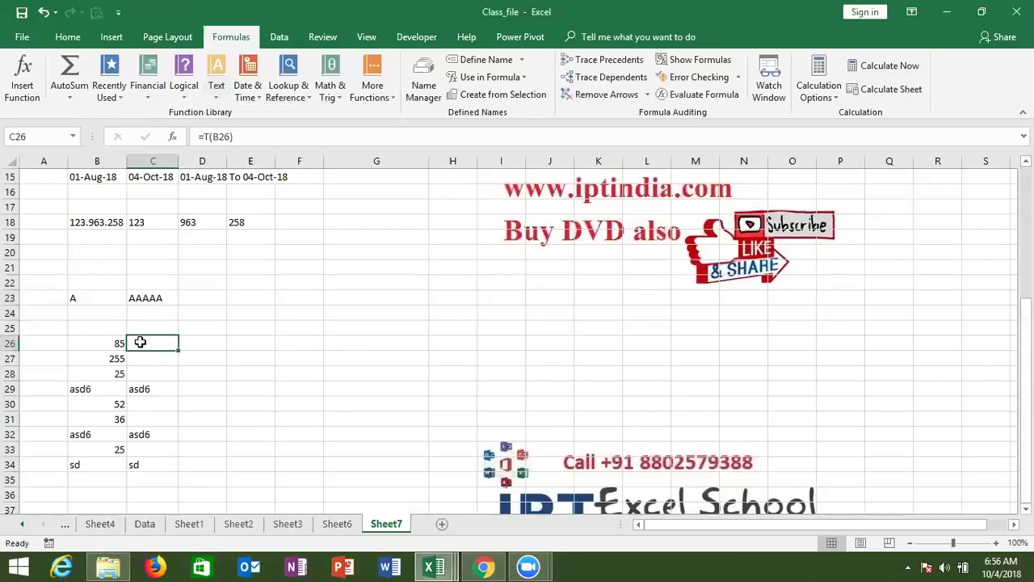
key(Right)
- Enter =N(B26) in D26 and fill it down D26:D34, returning numbers and 0 for text
text(N()
click(140, 342)
key(Left)
key(Return)
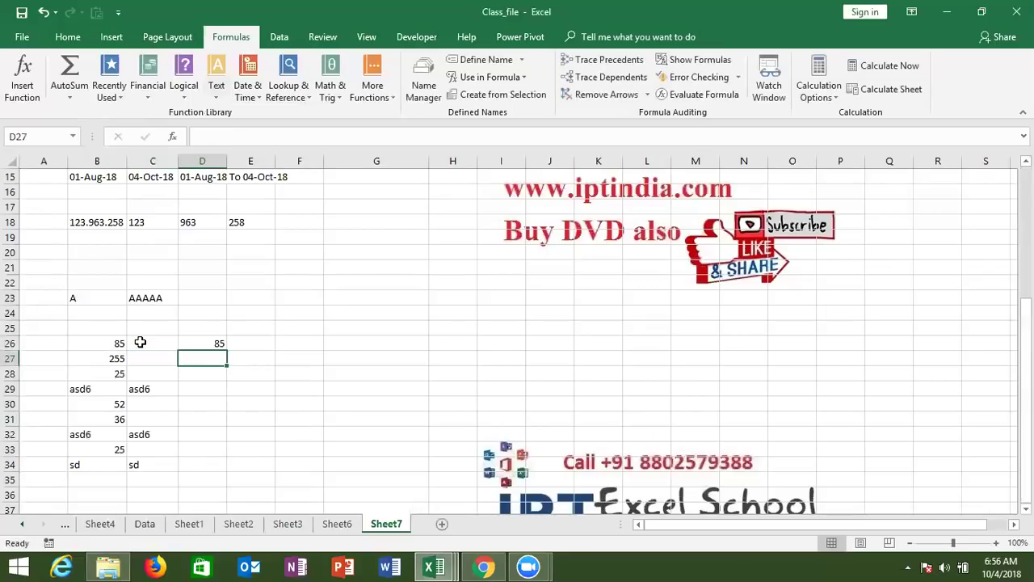
key(Left)
key(Left)
key(Down)
key(Down)
key(Down)
key(Down)
key(Down)
key(Down)
key(Right)
key(Right)
key(Right)
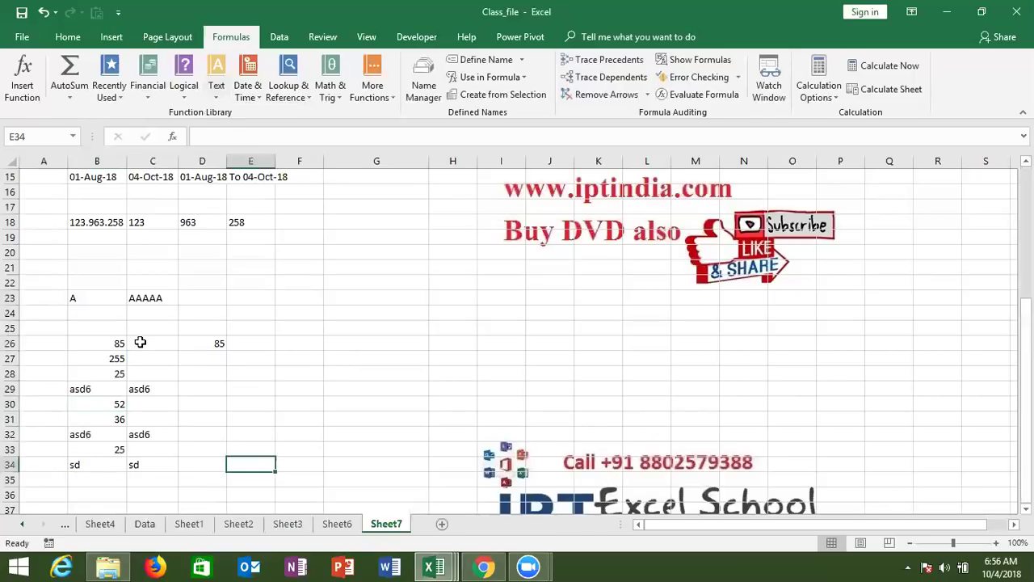
key(Left)
key(ctrl+shift+Up)
key(ctrl+d)
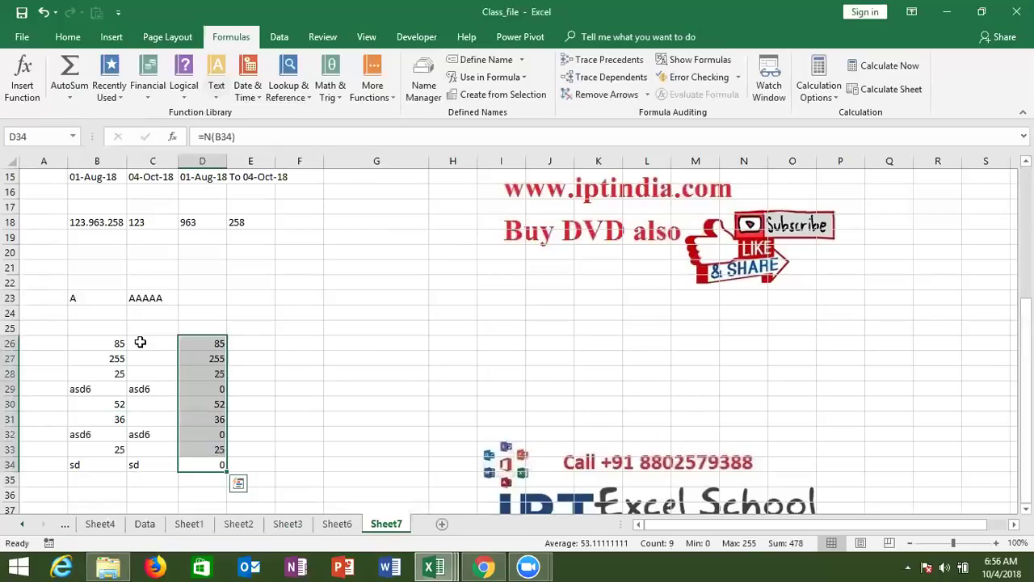
click(227, 97)
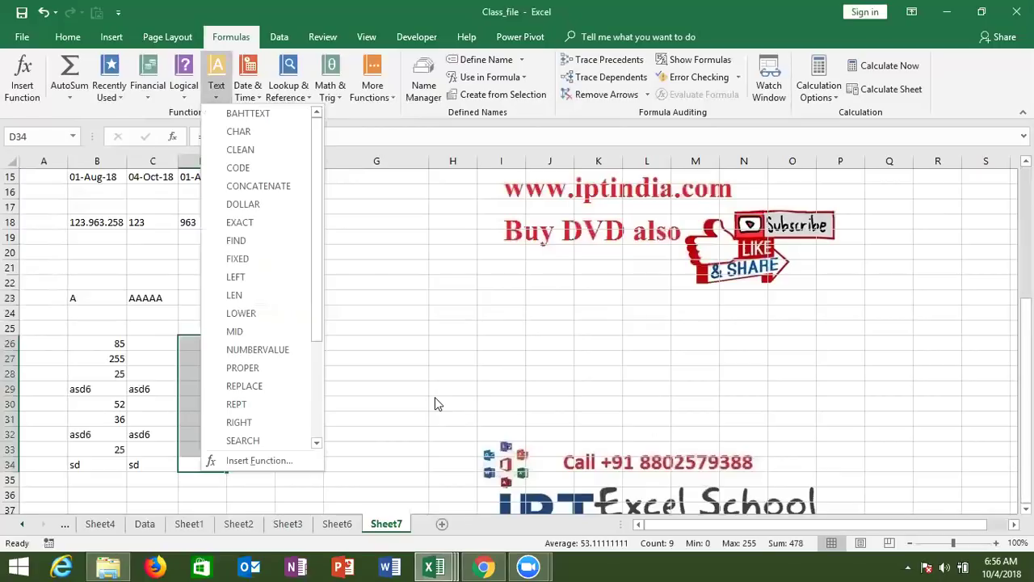
- Recommit =REPT(B23,5) in C23 so it displays AAAAA
click(386, 394)
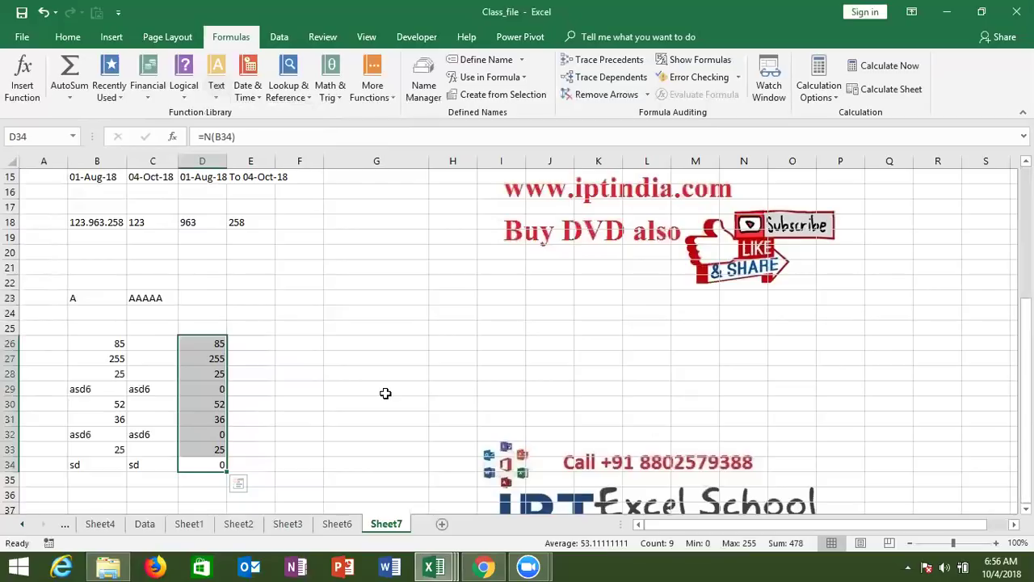
key(Down)
key(Left)
key(Up)
key(Up)
key(Up)
key(Up)
double_click(166, 303)
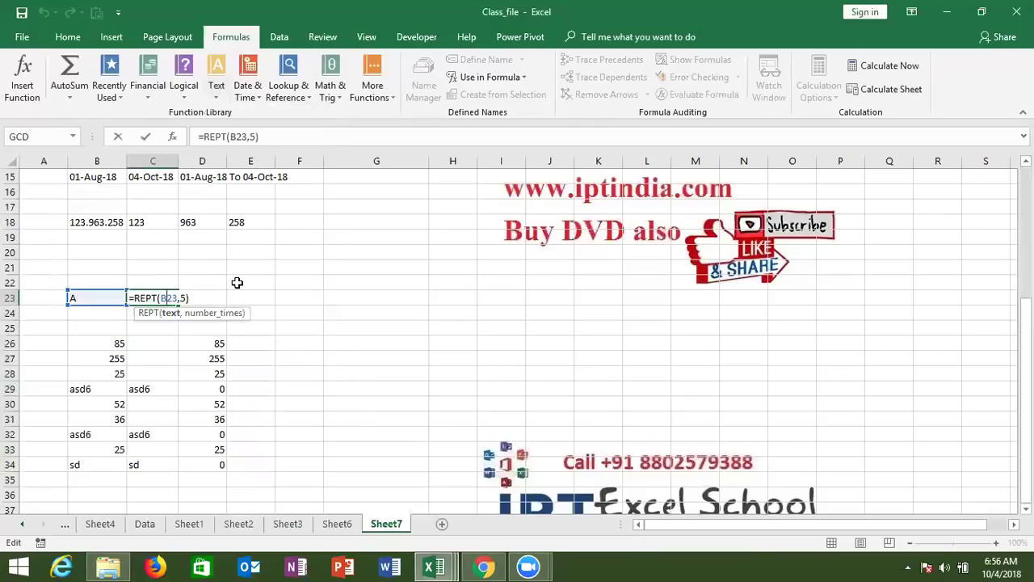
key(ctrl+Return)
- Review the LEFT and RIGHT formulas in row 3, then type a sample full name in K3
key(ctrl+Up)
key(ctrl+Up)
key(ctrl+Up)
key(ctrl+Up)
key(ctrl+Up)
key(Right)
key(Right)
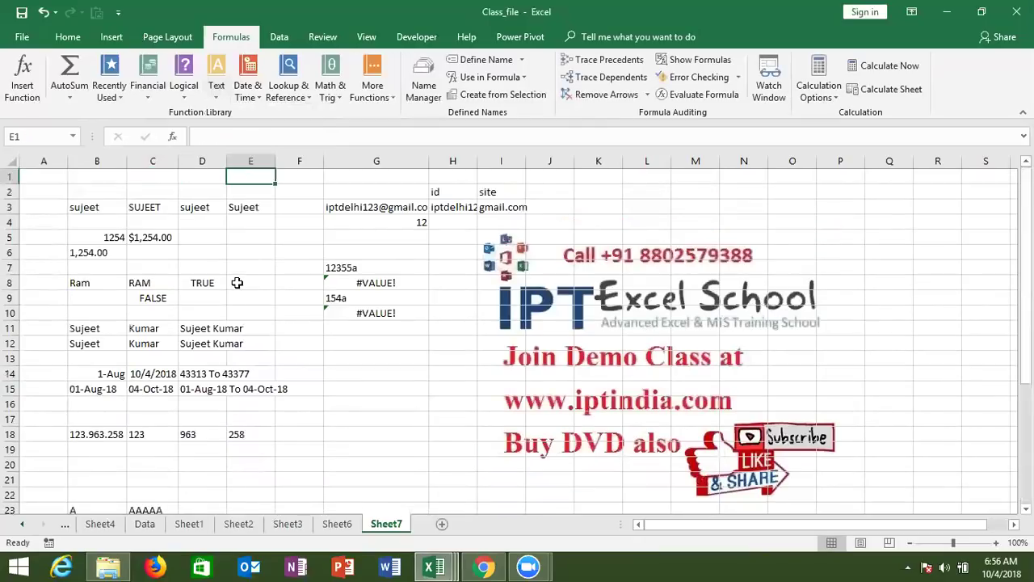
key(Right)
key(Right)
key(Down)
key(Down)
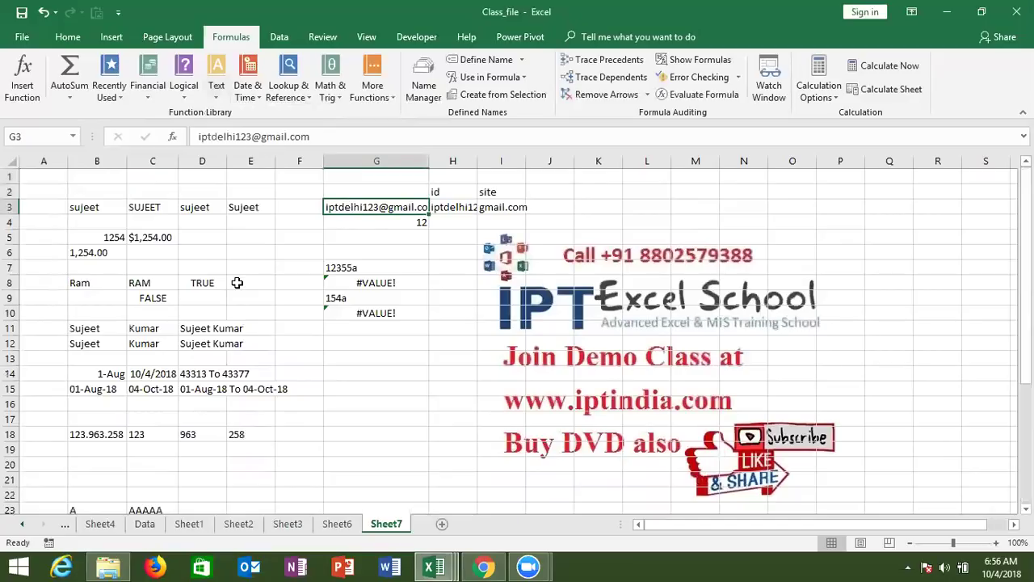
key(Right)
key(Left)
key(Right)
key(Right)
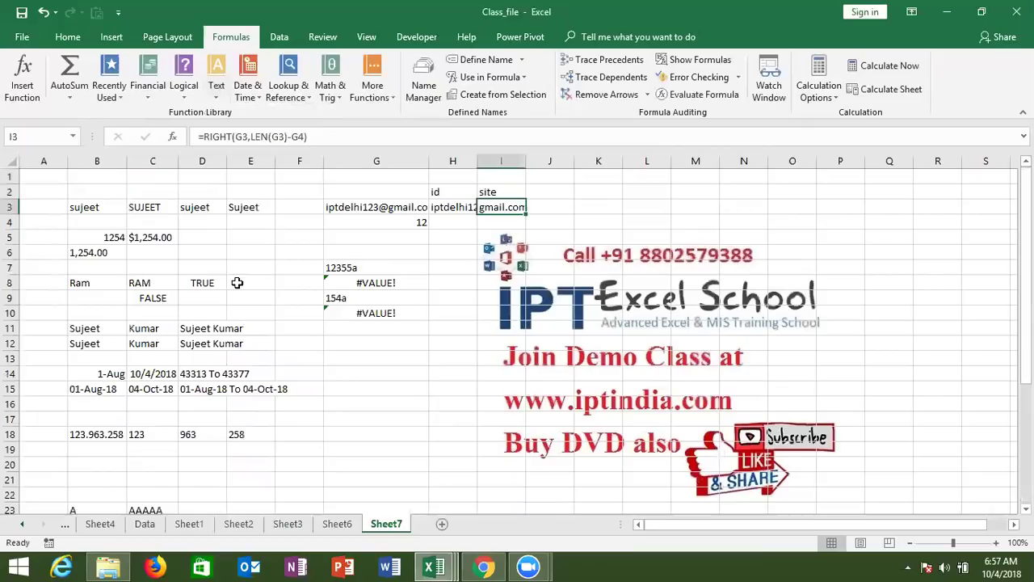
key(Right)
key(Right)
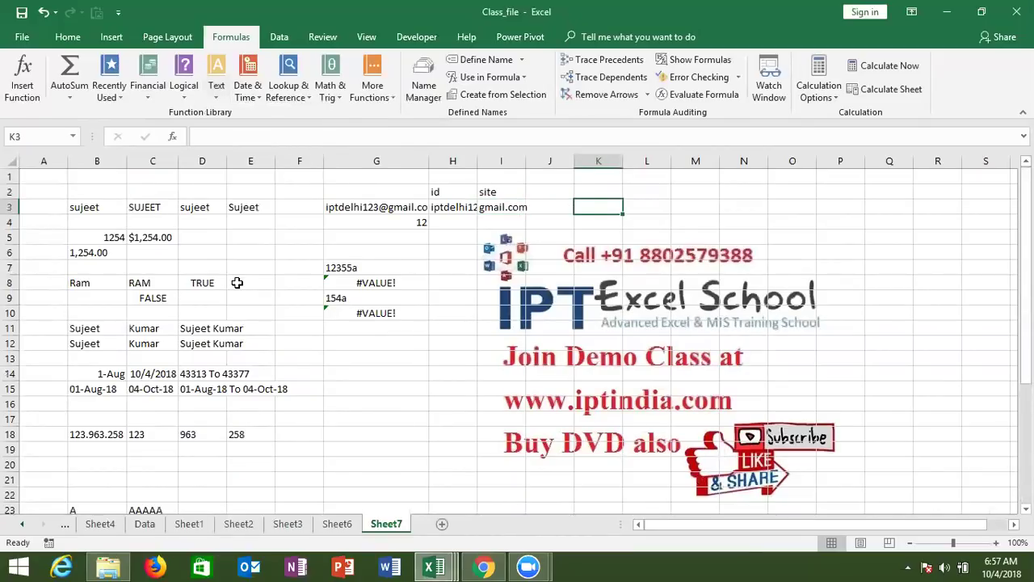
key(Right)
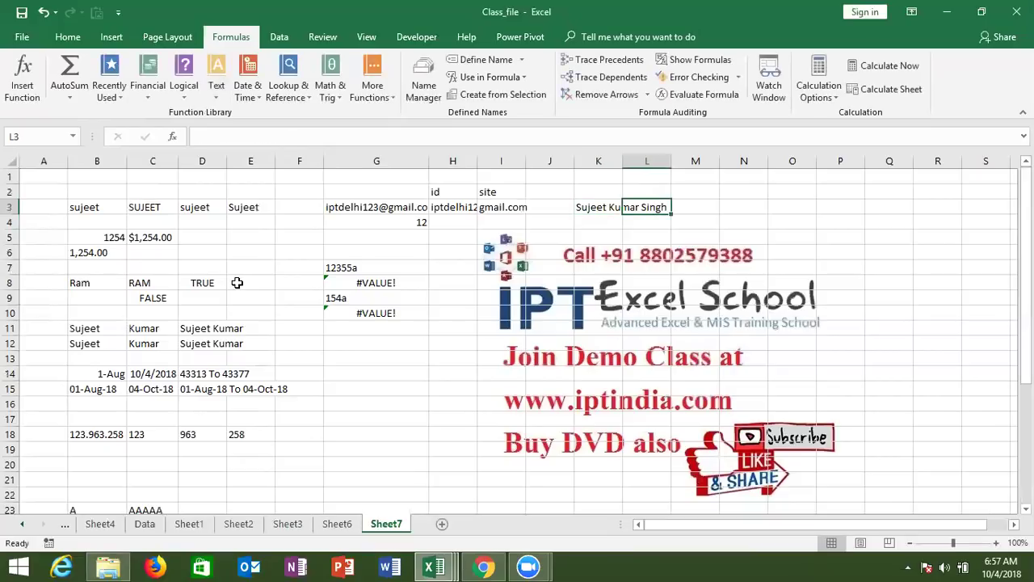
- Add headers F in L2 and L in M2 above the name
key(Up)
text(F)
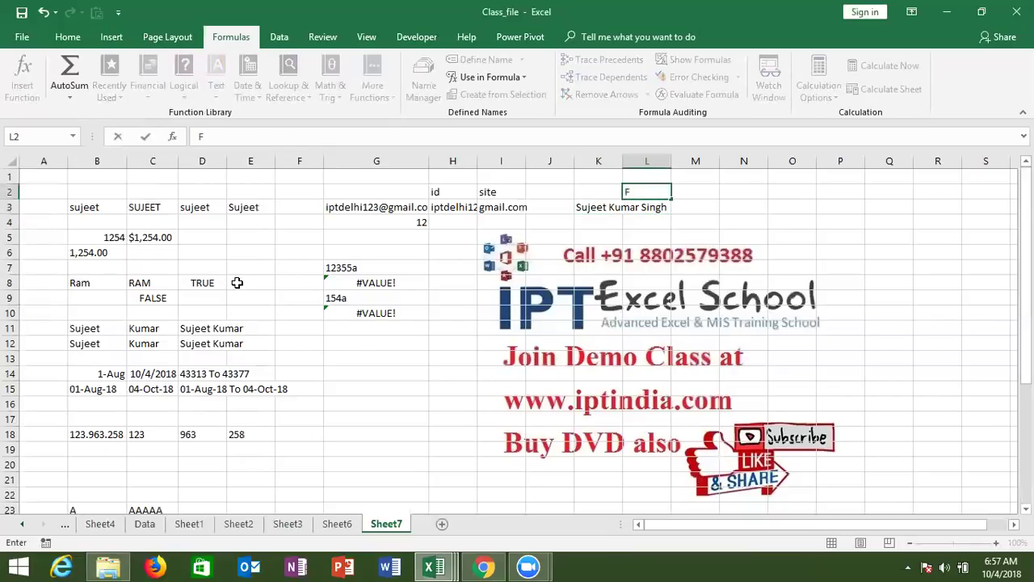
key(Right)
text(L)
key(Return)
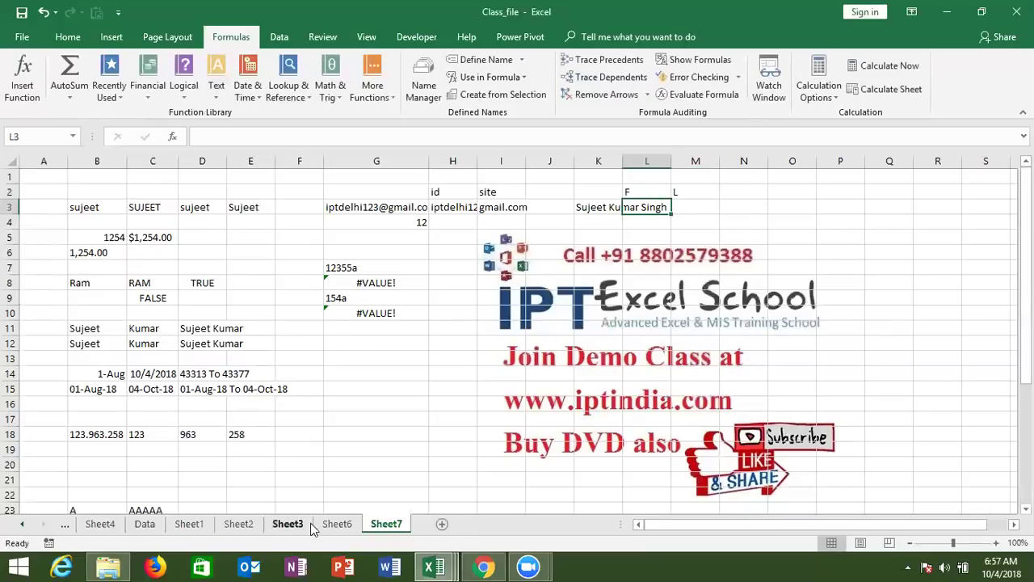
- Delete Sheet6 and Sheet3 from the workbook
click(337, 526)
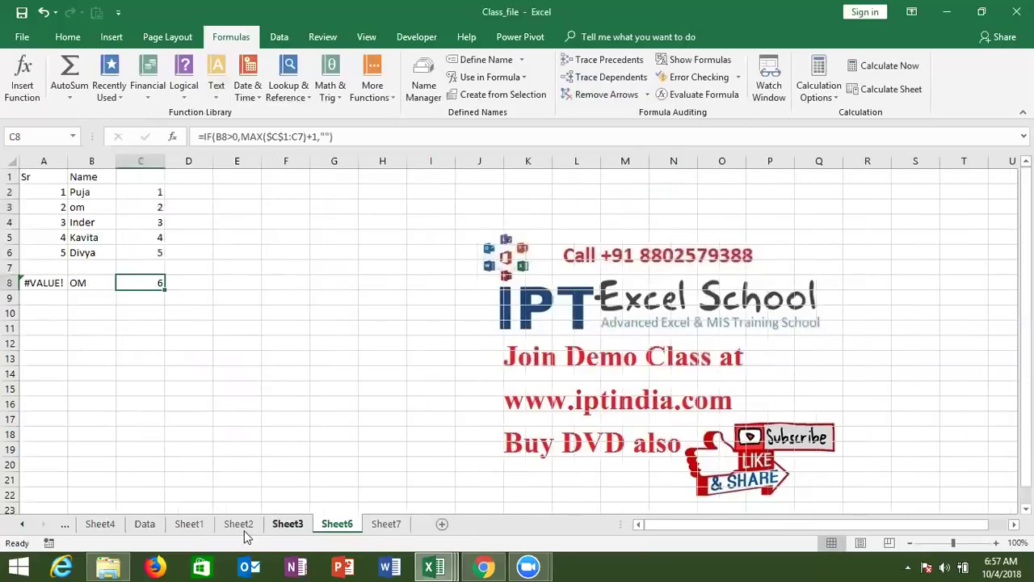
right_click(329, 523)
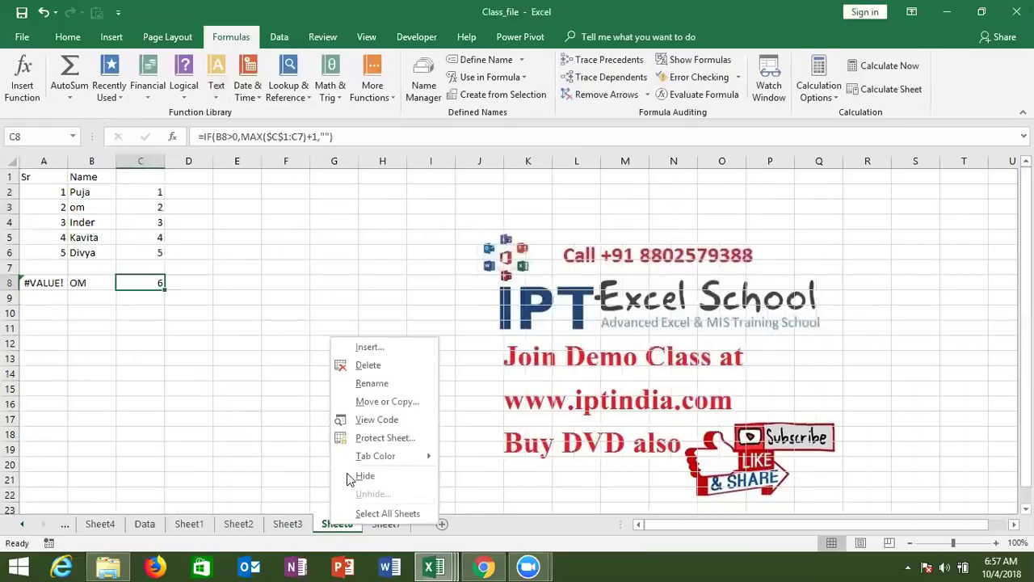
click(374, 365)
click(495, 327)
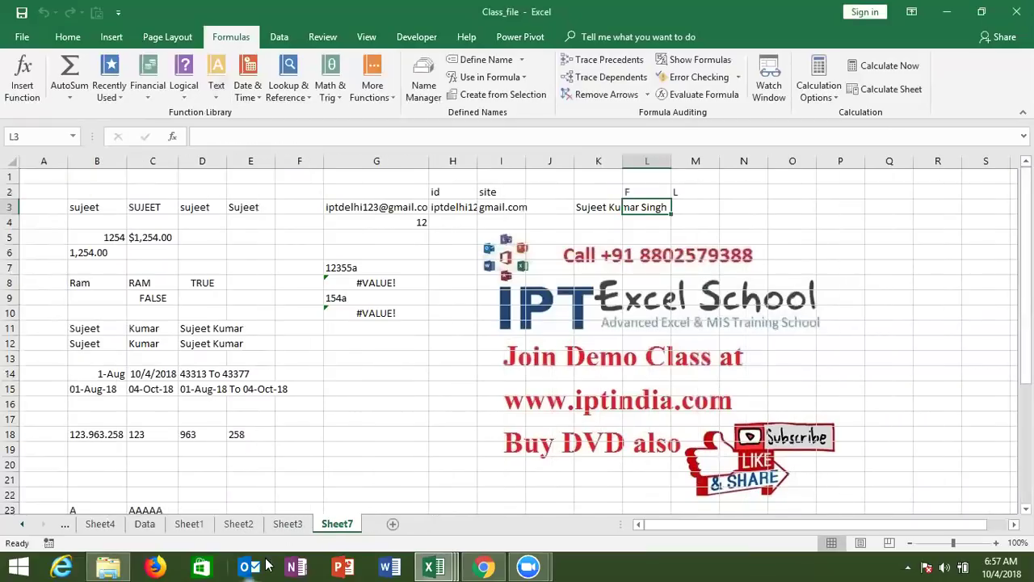
click(288, 525)
right_click(291, 526)
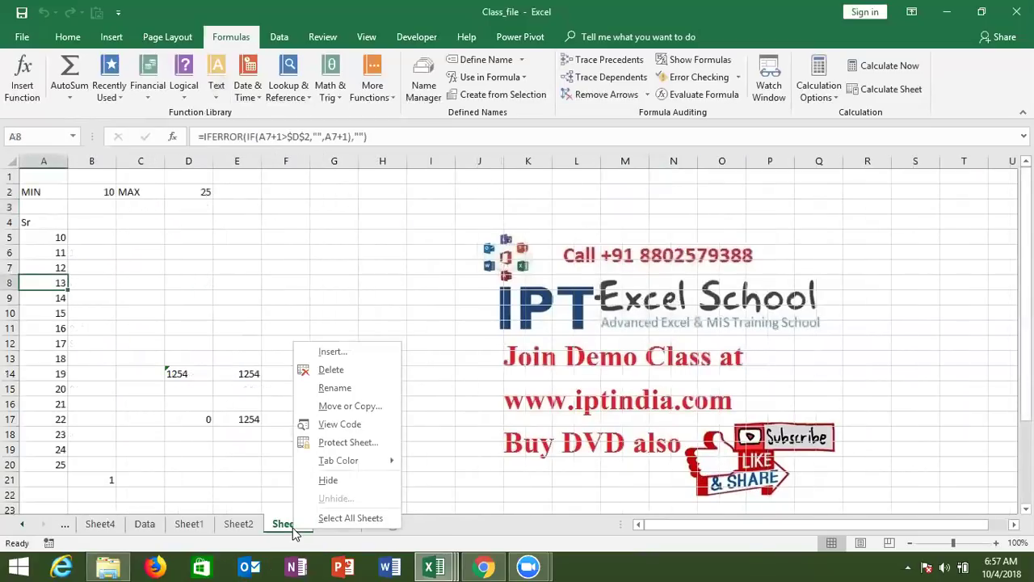
click(341, 372)
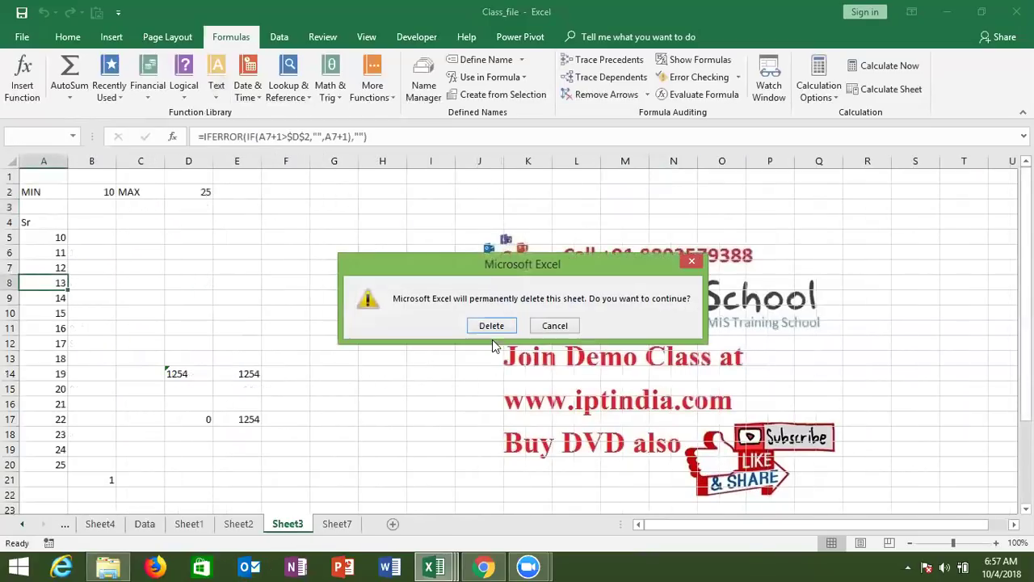
click(495, 328)
- Delete Sheet2, Sheet1 and Sheet4 as well, leaving the Data sheet
click(244, 524)
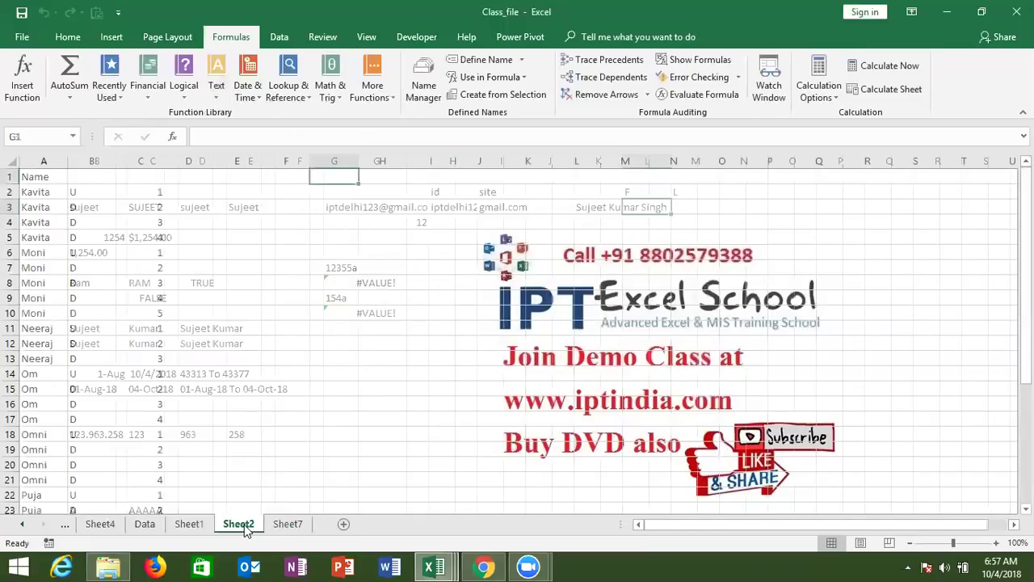
right_click(244, 525)
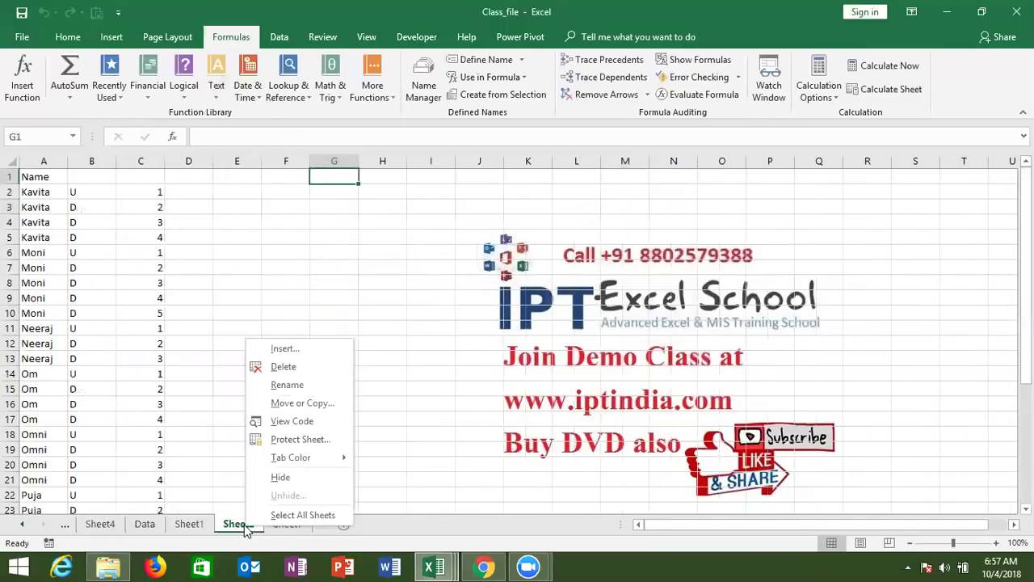
click(284, 368)
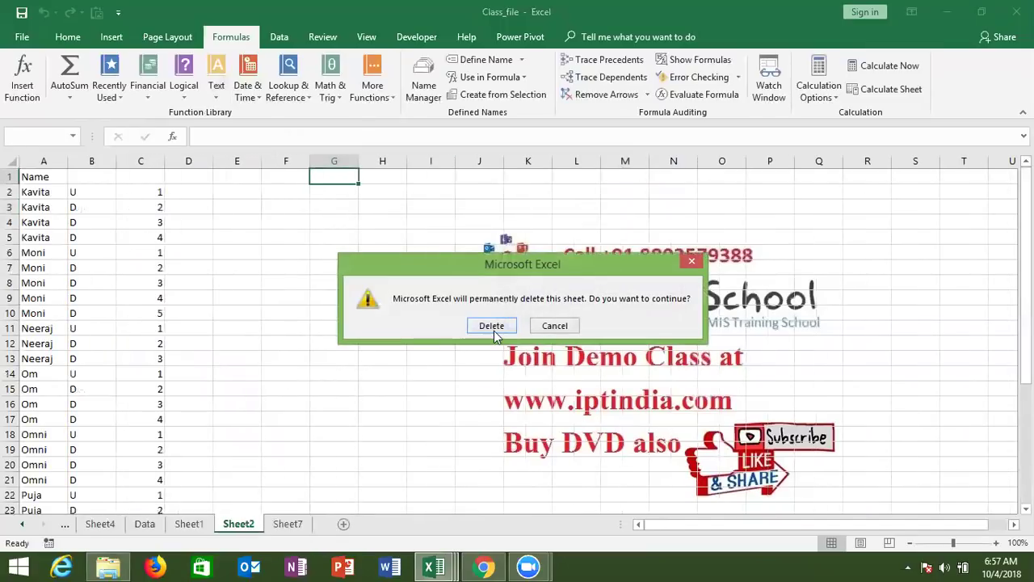
click(493, 326)
click(191, 530)
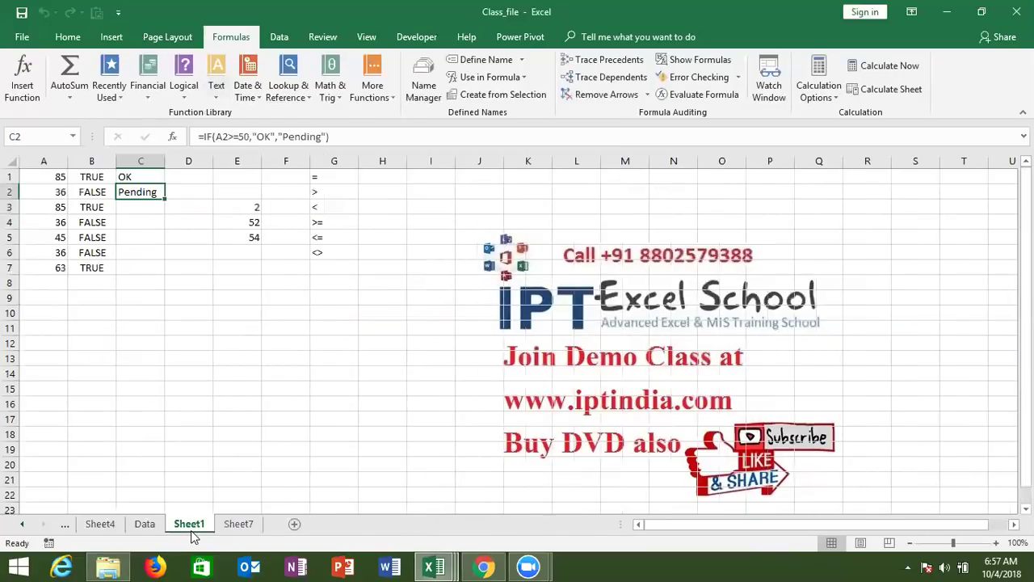
right_click(191, 530)
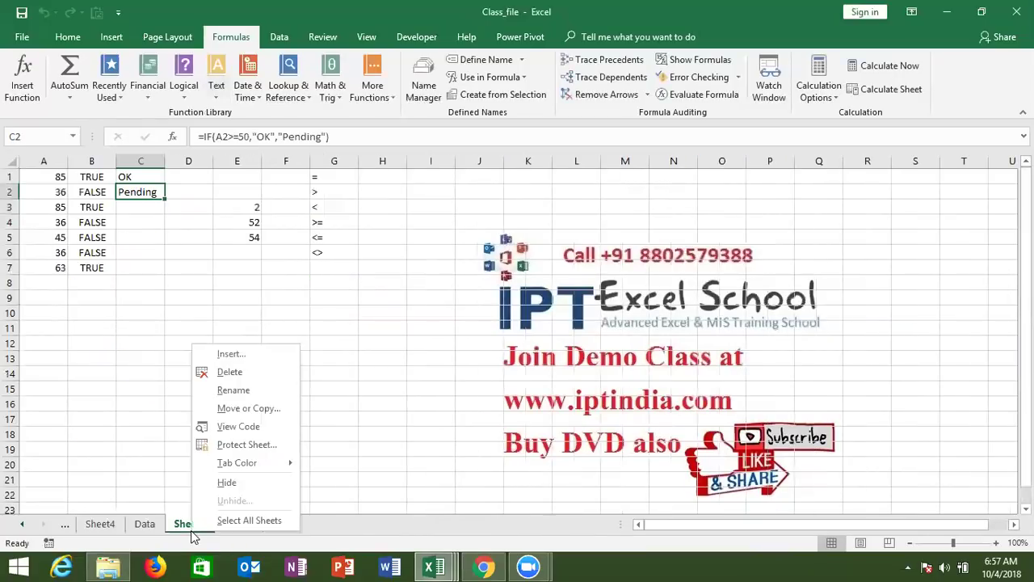
click(228, 372)
click(491, 326)
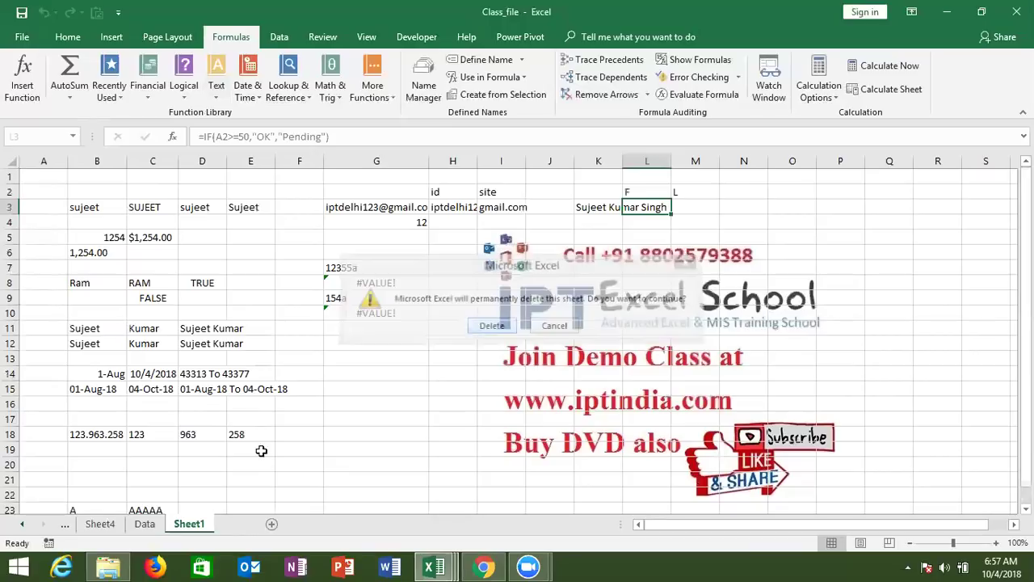
click(113, 529)
right_click(118, 529)
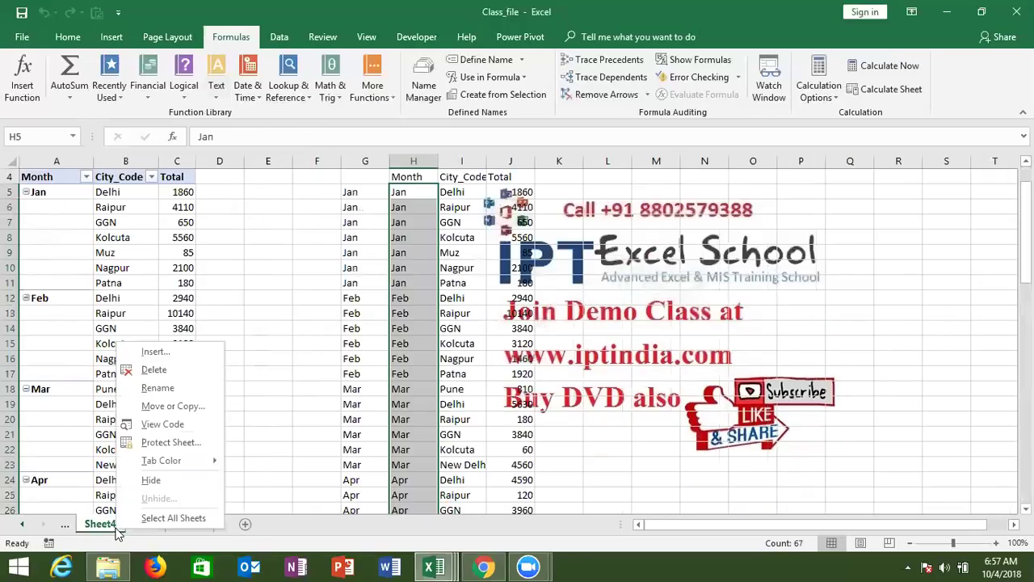
click(153, 374)
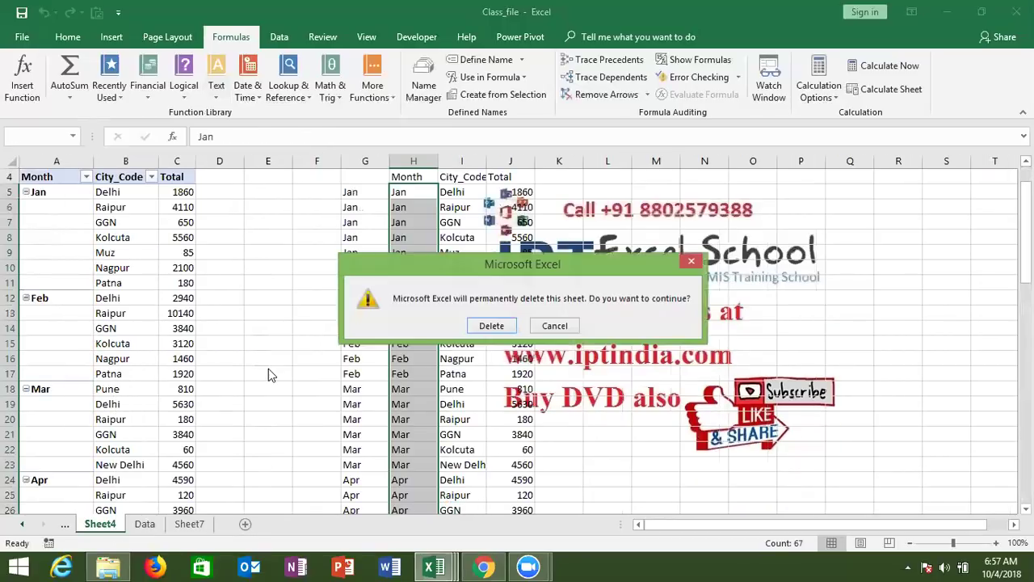
click(492, 326)
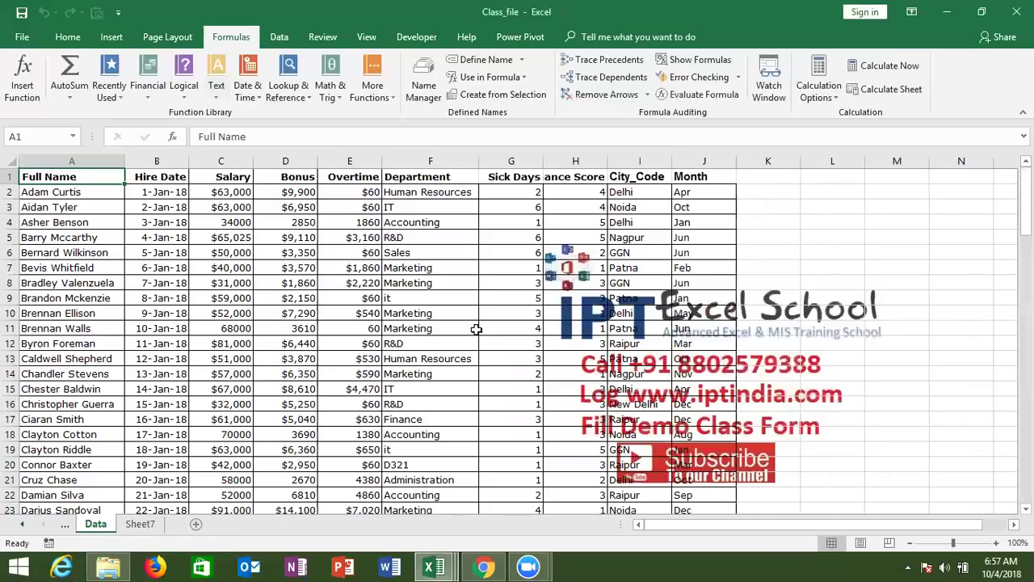
- Minimize Excel, bring up the Book1 workbook, select G12 and show the Formulas ribbon
key(super+d)
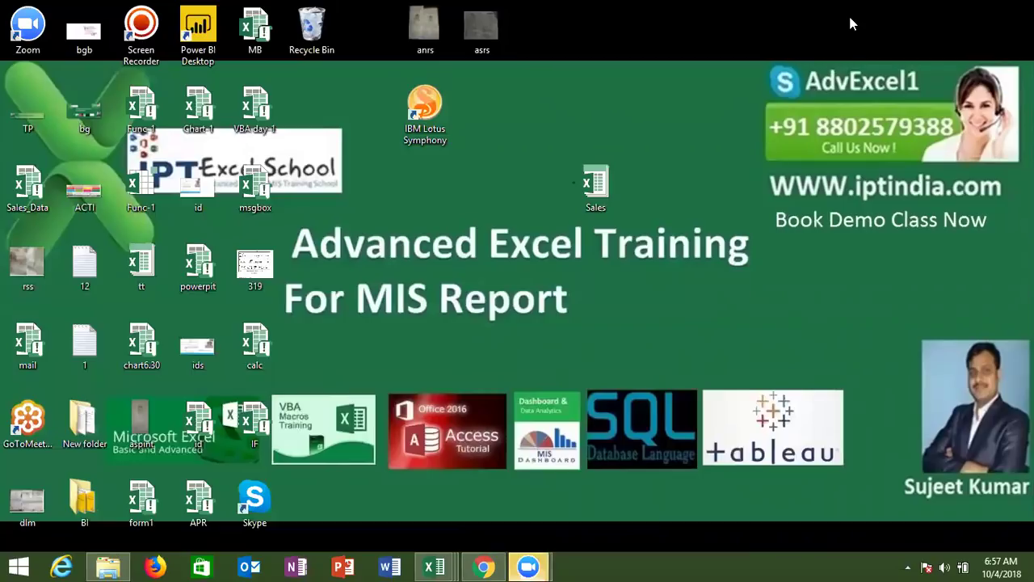
mouse_move(434, 568)
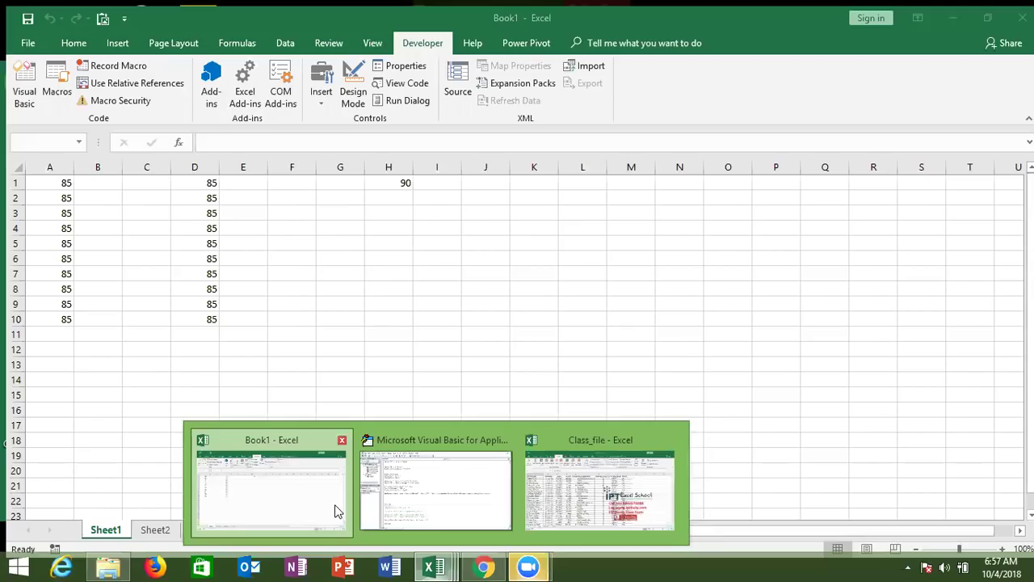
click(337, 509)
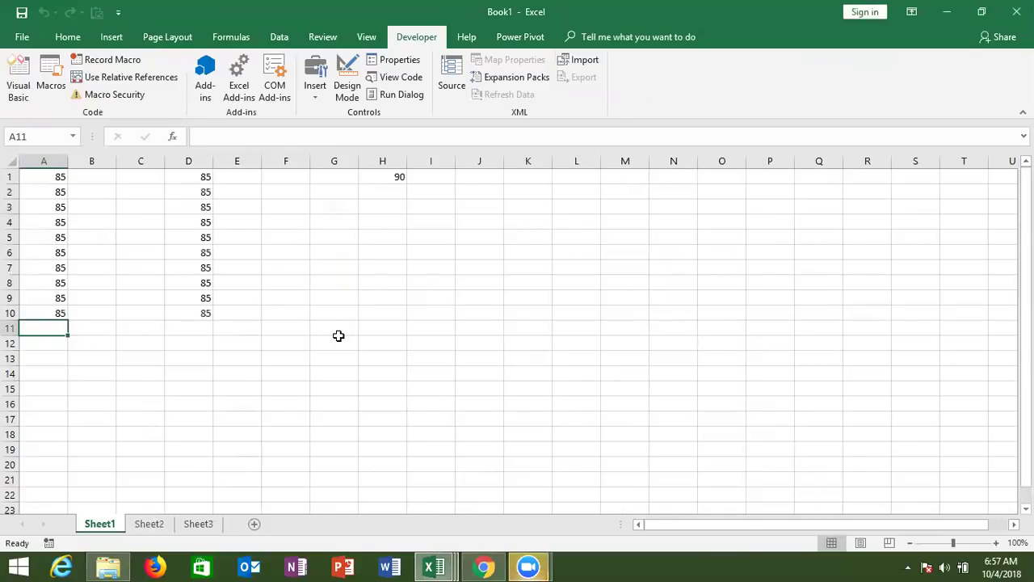
click(339, 339)
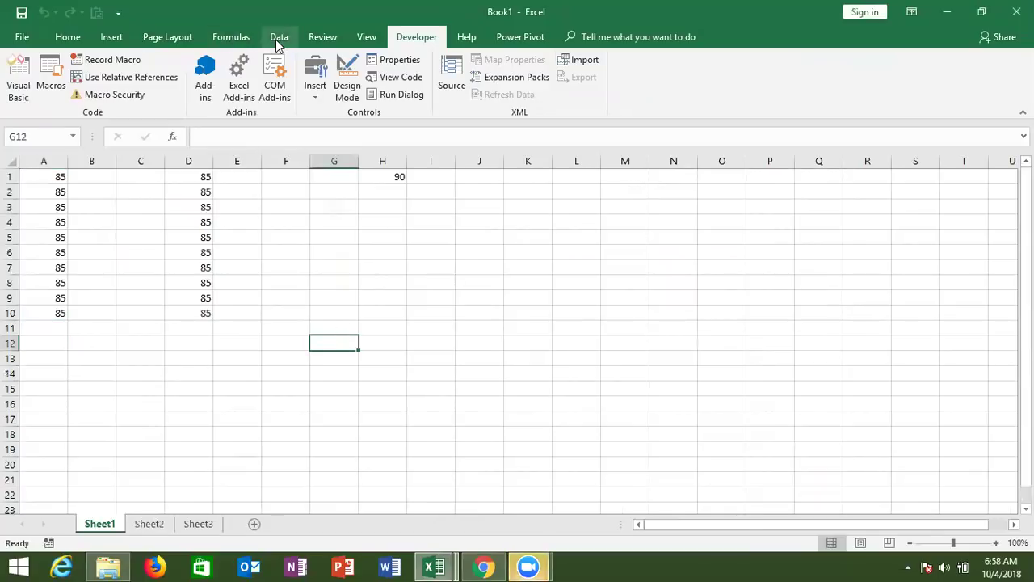
click(228, 41)
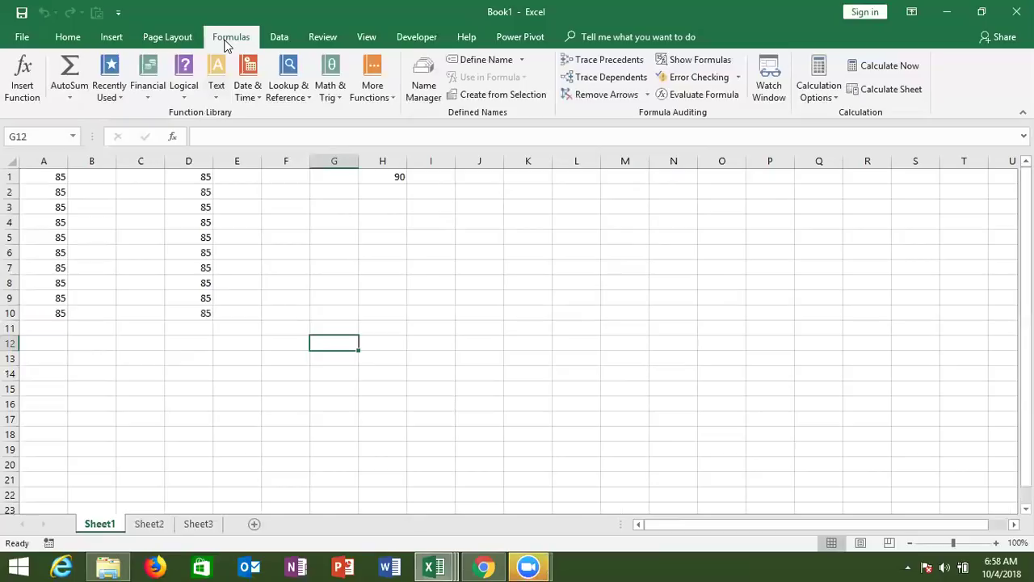
key(super+d)
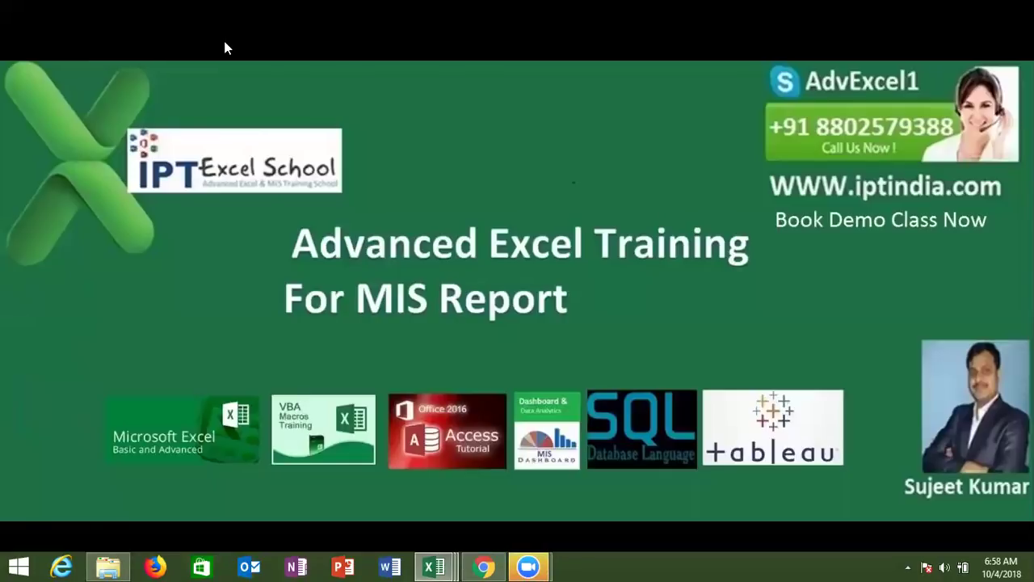